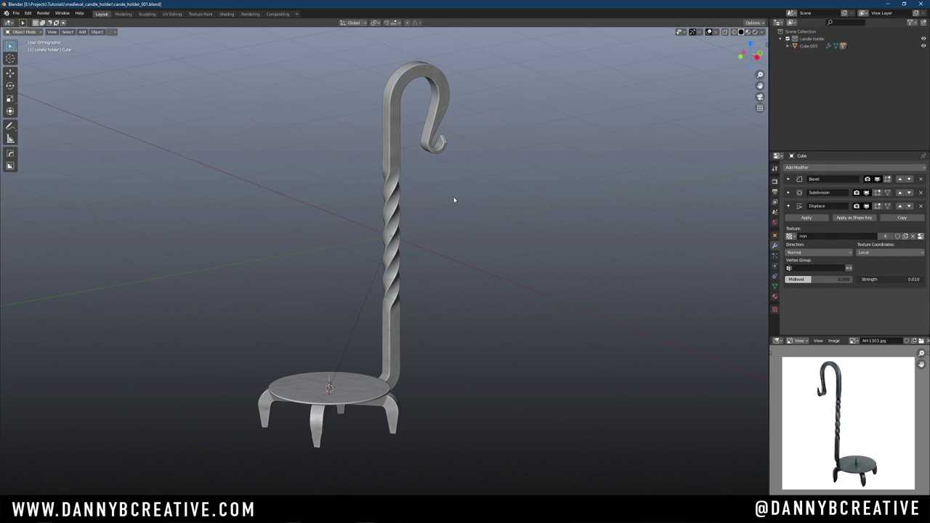
pyautogui.moveTo(437, 216); pyautogui.dragTo(415, 218, button='middle')
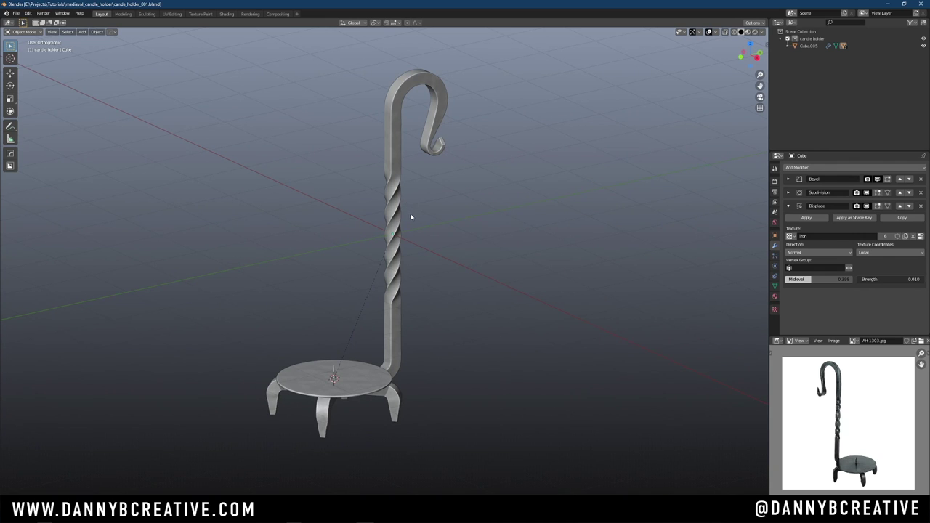
pyautogui.moveTo(411, 216); pyautogui.dragTo(409, 225, button='middle')
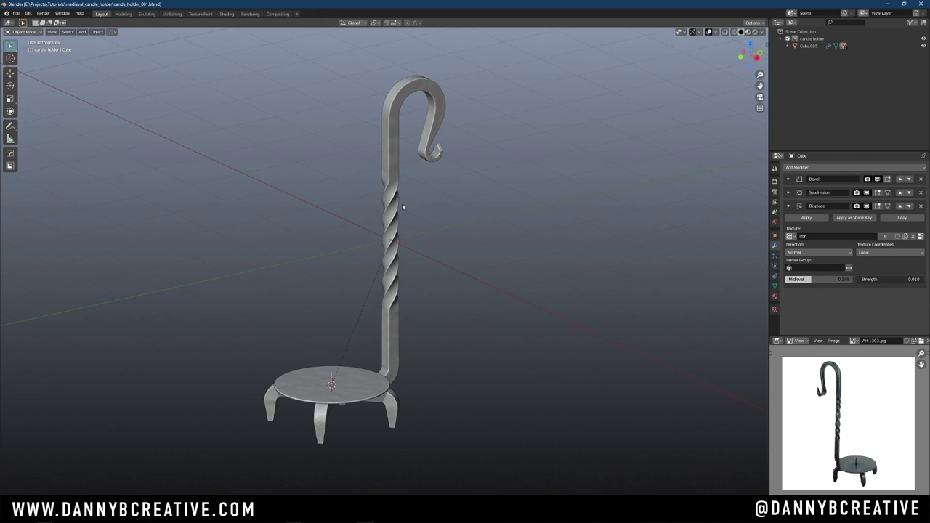
pyautogui.moveTo(399, 234)
pyautogui.mouseDown(button='middle')
pyautogui.moveTo(436, 212)
pyautogui.moveTo(410, 224)
pyautogui.moveTo(419, 228)
pyautogui.moveTo(404, 247)
pyautogui.mouseUp(button='middle')
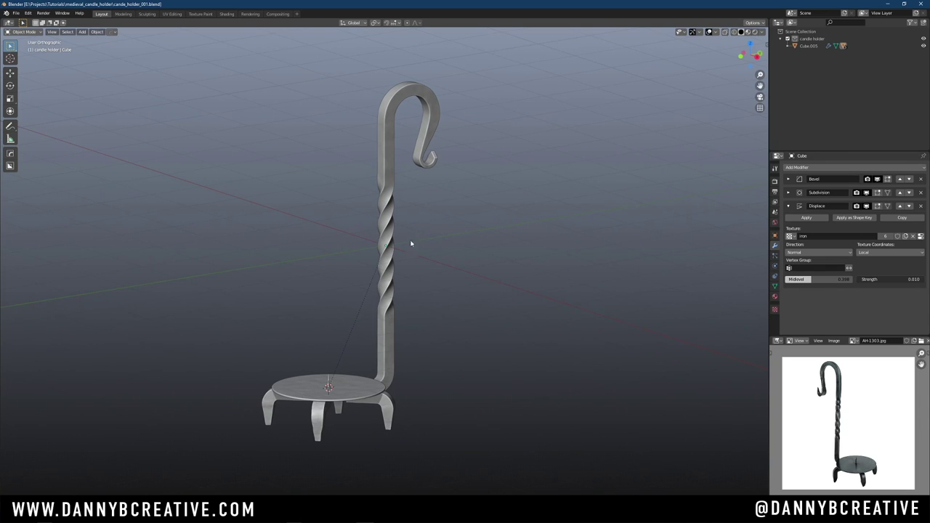
pyautogui.scroll(1, 410, 242)
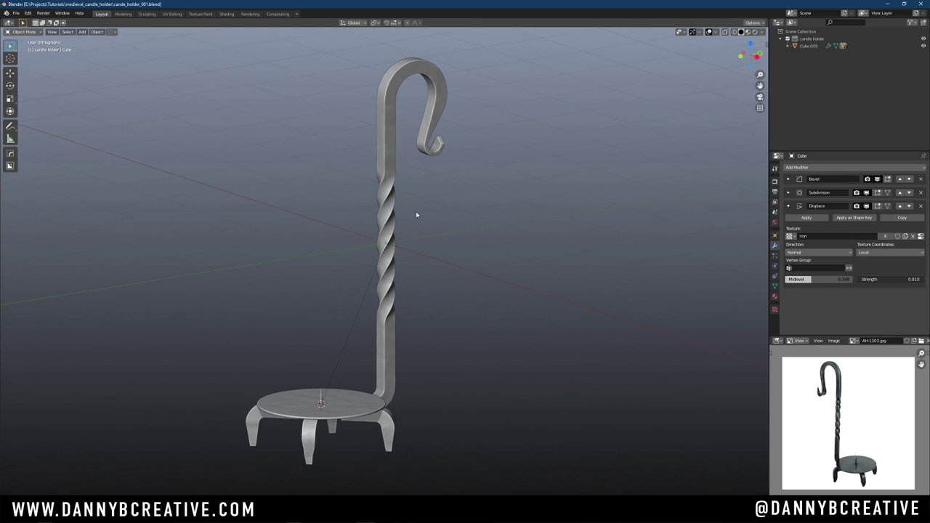
pyautogui.moveTo(418, 224); pyautogui.dragTo(412, 249, button='middle')
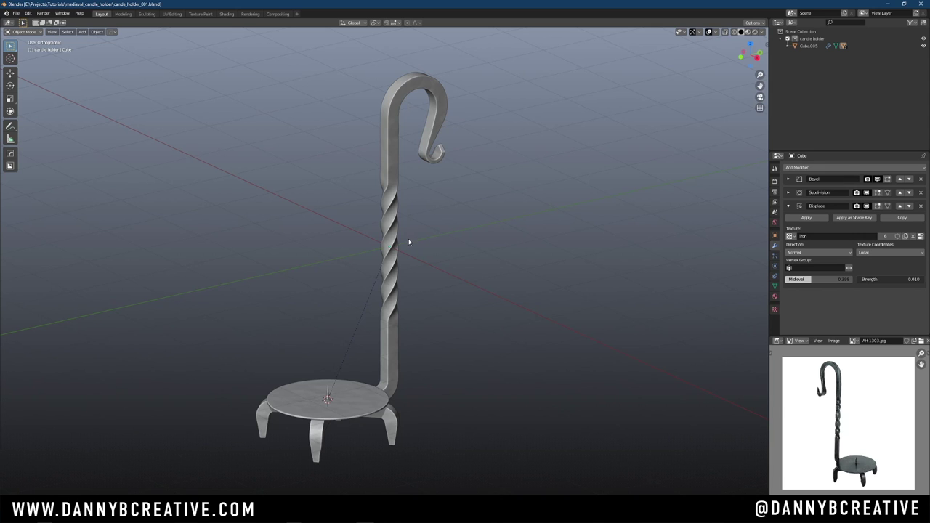
pyautogui.moveTo(409, 241); pyautogui.dragTo(420, 223, button='middle')
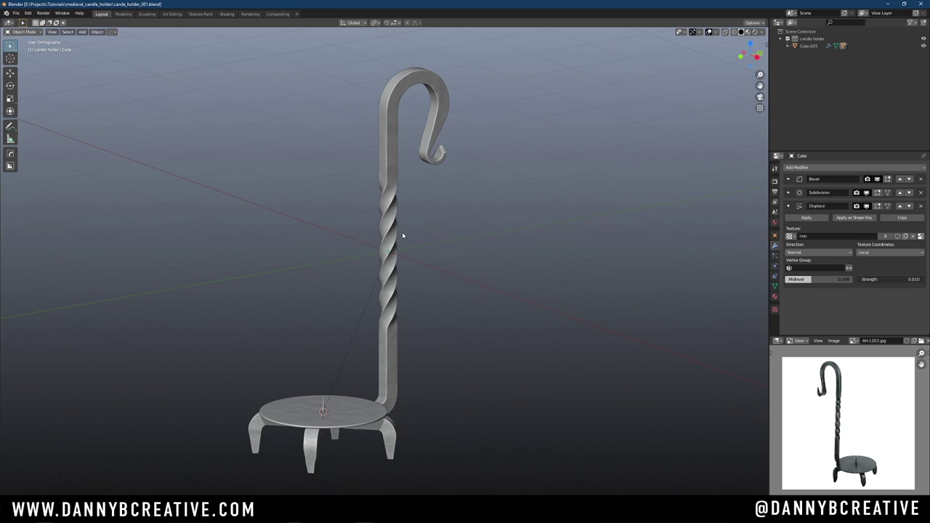
pyautogui.moveTo(402, 232); pyautogui.dragTo(422, 227, button='middle')
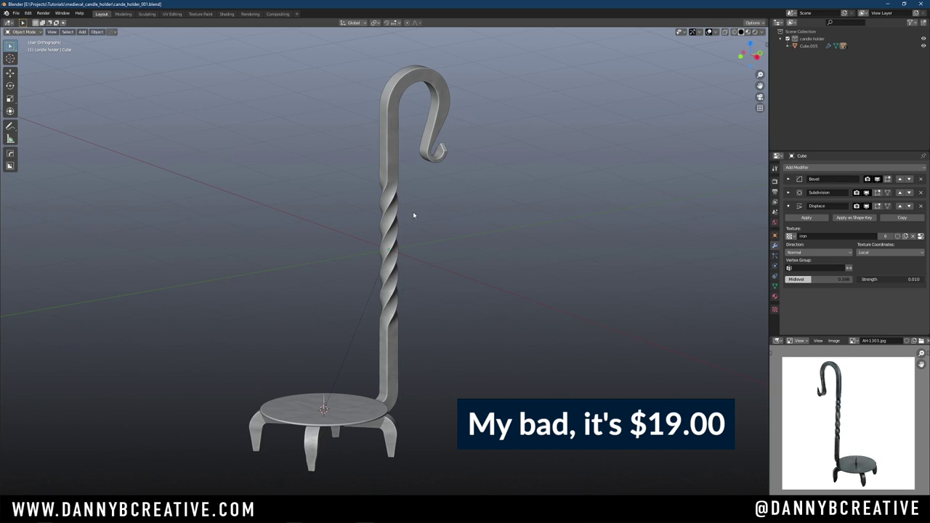
pyautogui.moveTo(425, 210); pyautogui.dragTo(416, 227, button='middle')
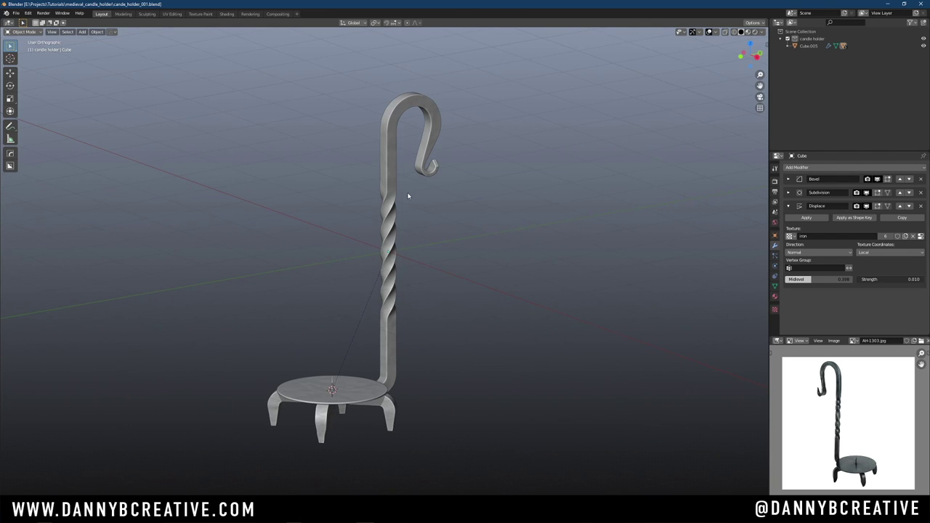
pyautogui.moveTo(415, 211)
pyautogui.mouseDown(button='middle')
pyautogui.moveTo(421, 202)
pyautogui.moveTo(422, 221)
pyautogui.mouseUp(button='middle')
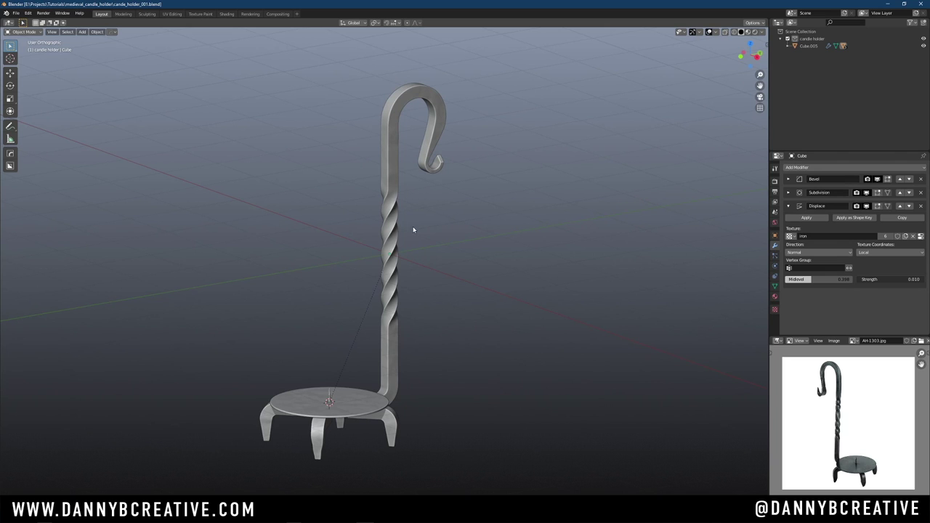
pyautogui.moveTo(411, 234); pyautogui.dragTo(393, 190, button='middle')
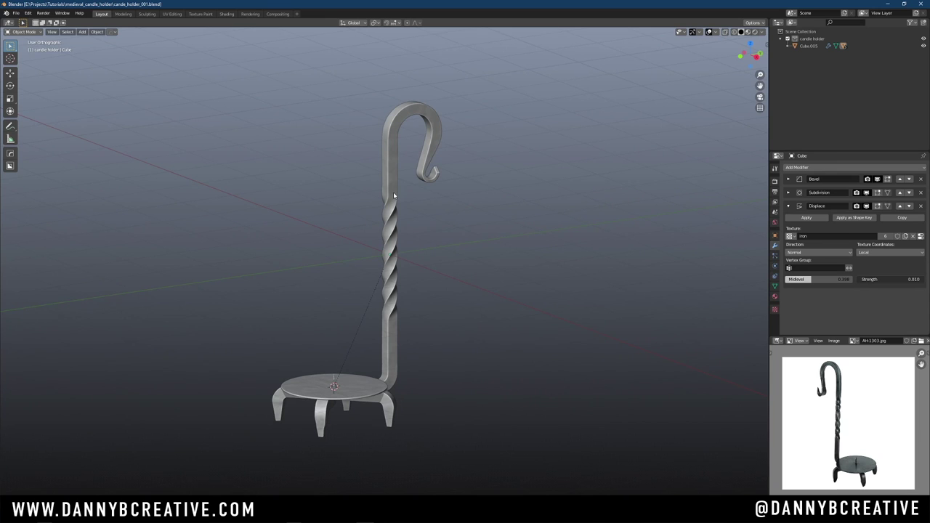
# Switch to the UV Editing workspace, delete the hooked rod's existing UV map and add a new one
pyautogui.click(179, 14)
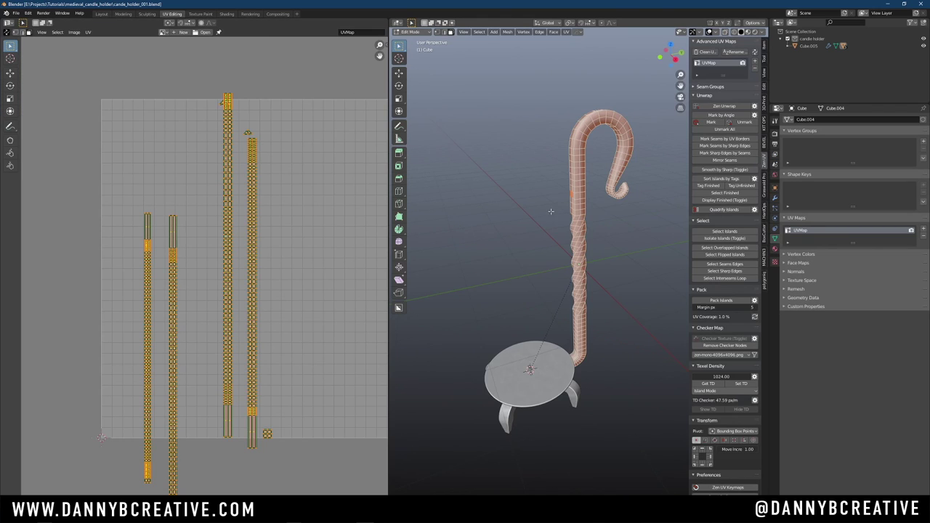
pyautogui.scroll(-1, 557, 213)
pyautogui.keyDown('shift'); pyautogui.moveTo(556, 214); pyautogui.dragTo(548, 218, button='middle'); pyautogui.keyUp('shift')
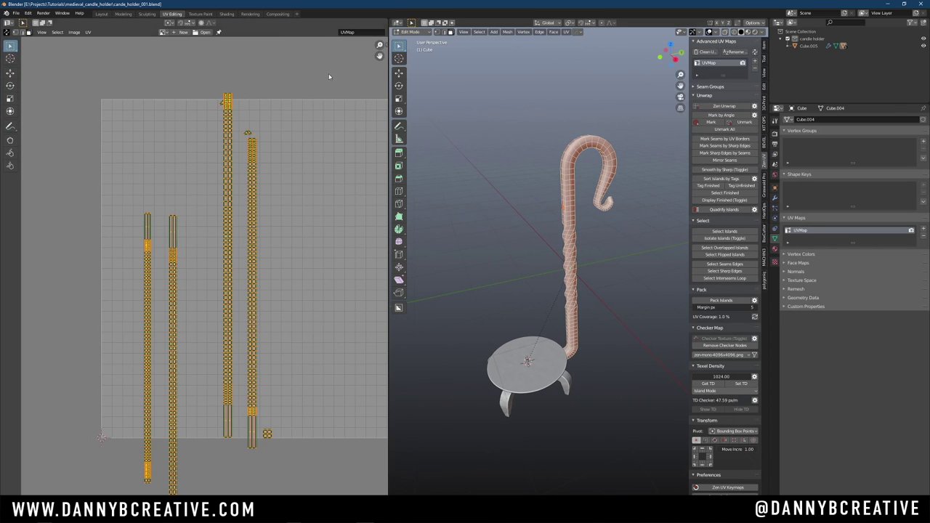
pyautogui.moveTo(620, 211)
pyautogui.mouseDown(button='middle')
pyautogui.moveTo(587, 215)
pyautogui.moveTo(612, 214)
pyautogui.mouseUp(button='middle')
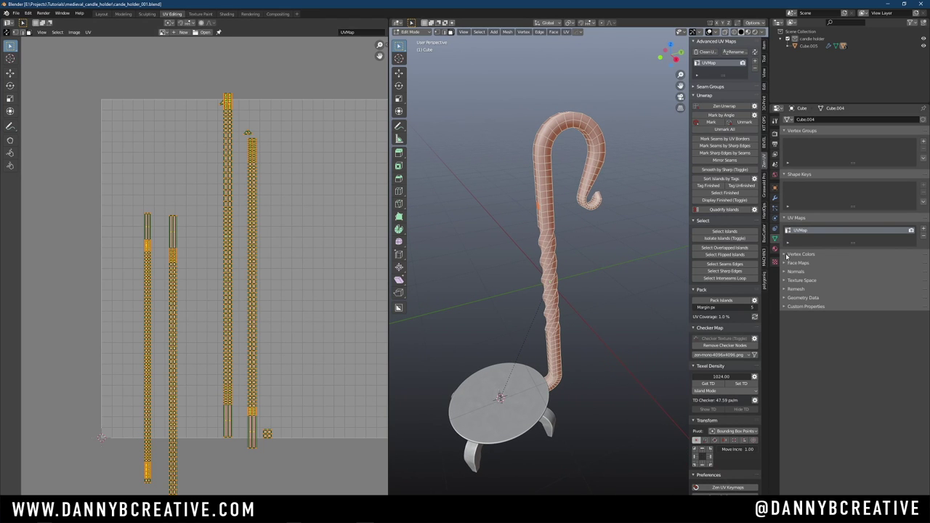
pyautogui.click(922, 236)
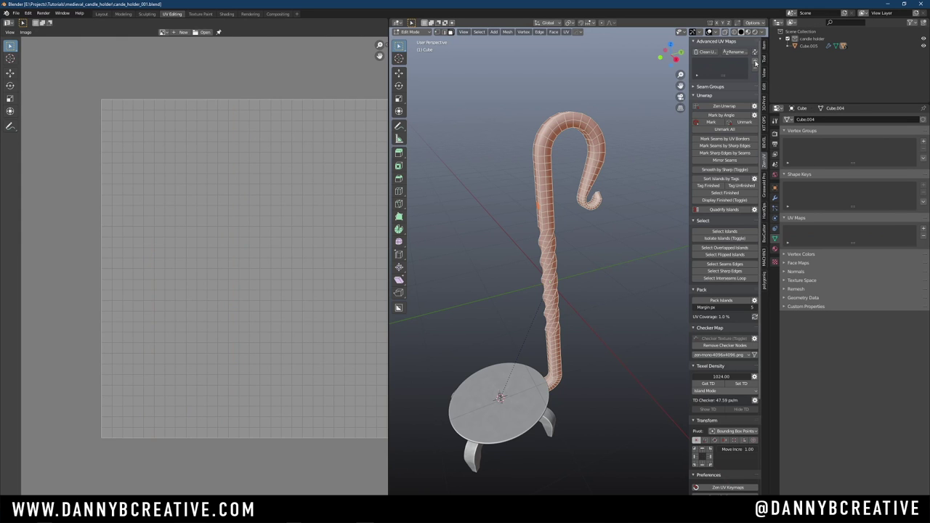
pyautogui.click(754, 60)
pyautogui.press('Home')
pyautogui.moveTo(269, 266); pyautogui.dragTo(262, 270, button='middle')
# Isolate the hooked rod in local view in Object Mode and turn on the checker texture for it
pyautogui.moveTo(519, 251); pyautogui.dragTo(575, 202, button='middle')
pyautogui.scroll(1, 531, 250)
pyautogui.press('Tab')
pyautogui.click(598, 78)
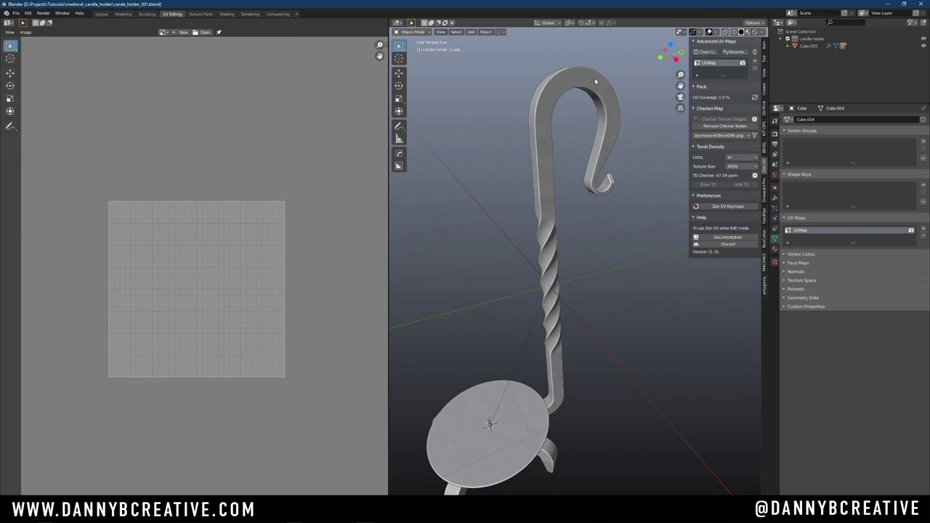
pyautogui.click(546, 152)
pyautogui.press('KP_Divide')
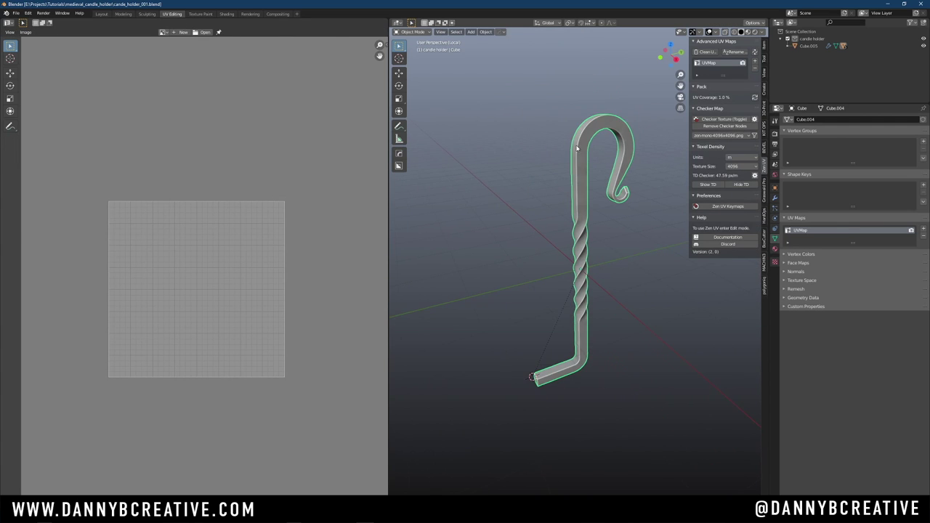
pyautogui.click(717, 120)
pyautogui.moveTo(569, 175)
pyautogui.mouseDown(button='middle')
pyautogui.moveTo(629, 166)
pyautogui.moveTo(563, 187)
pyautogui.mouseUp(button='middle')
pyautogui.scroll(4, 625, 147)
pyautogui.scroll(-5, 630, 140)
pyautogui.scroll(2, 564, 212)
pyautogui.moveTo(565, 213); pyautogui.dragTo(580, 218, button='middle')
# Enter Edit Mode on the rod and display its modifier settings
pyautogui.press('Tab')
pyautogui.click(581, 262)
pyautogui.keyDown('shift'); pyautogui.moveTo(581, 286); pyautogui.dragTo(590, 248, button='middle'); pyautogui.keyUp('shift')
pyautogui.moveTo(590, 248); pyautogui.dragTo(529, 276, button='middle')
pyautogui.keyDown('shift'); pyautogui.moveTo(530, 276); pyautogui.dragTo(529, 256, button='middle'); pyautogui.keyUp('shift')
pyautogui.scroll(3, 585, 204)
pyautogui.click(775, 200)
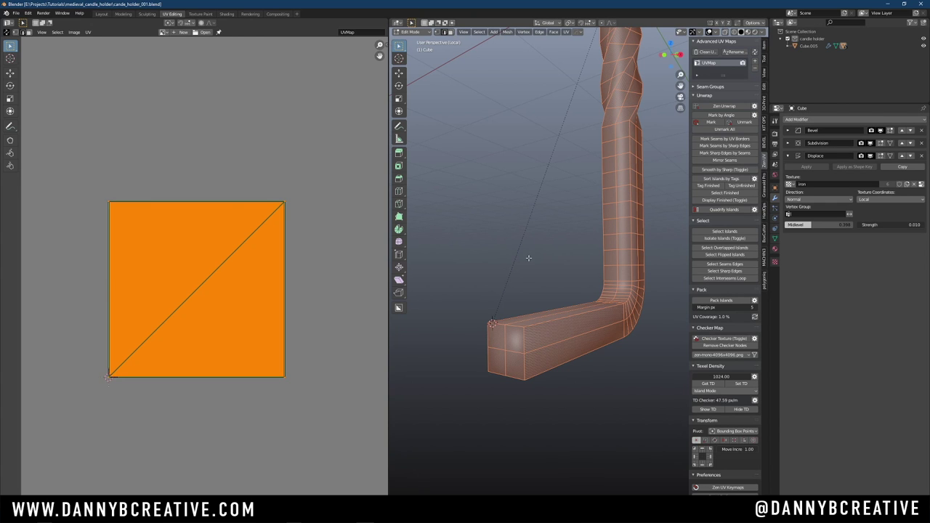
pyautogui.scroll(1, 536, 242)
pyautogui.moveTo(536, 243); pyautogui.dragTo(534, 252, button='middle')
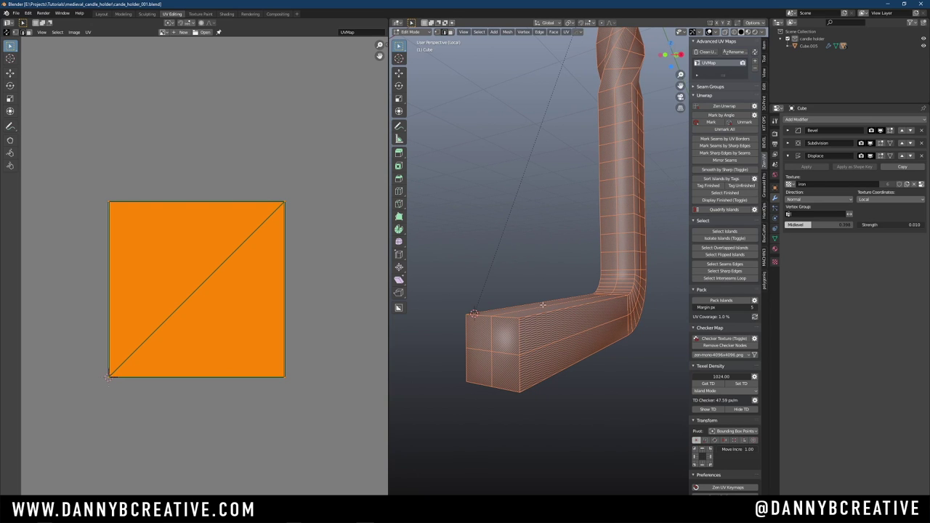
# Mark seams along the rod's four lengthwise corner edges up to the hook tip and around the foot's end face
pyautogui.hotkey('alt', 'a')
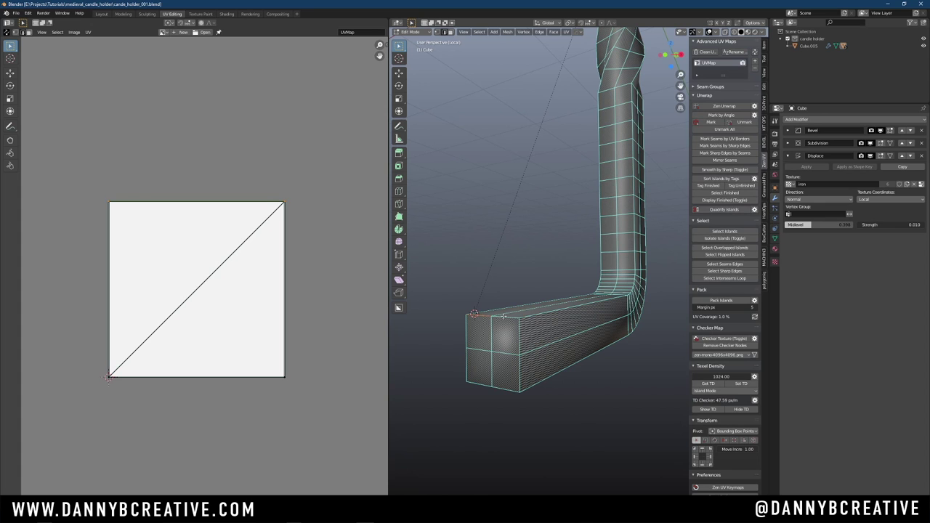
pyautogui.keyDown('shift'); pyautogui.click(505, 317); pyautogui.keyUp('shift')
pyautogui.keyDown('alt'); pyautogui.keyDown('shift'); pyautogui.click(520, 335); pyautogui.keyUp('shift'); pyautogui.keyUp('alt')
pyautogui.keyDown('alt'); pyautogui.keyDown('shift'); pyautogui.click(494, 386); pyautogui.keyUp('shift'); pyautogui.keyUp('alt')
pyautogui.hotkey('ctrl', 'z')
pyautogui.keyDown('alt'); pyautogui.keyDown('shift'); pyautogui.click(470, 356); pyautogui.keyUp('shift'); pyautogui.keyUp('alt')
pyautogui.keyDown('alt'); pyautogui.keyDown('shift'); pyautogui.click(479, 381); pyautogui.keyUp('shift'); pyautogui.keyUp('alt')
pyautogui.scroll(-6, 542, 332)
pyautogui.keyDown('shift'); pyautogui.moveTo(628, 98); pyautogui.dragTo(570, 266, button='middle'); pyautogui.keyUp('shift')
pyautogui.moveTo(571, 266); pyautogui.dragTo(532, 269, button='middle')
pyautogui.scroll(4, 552, 279)
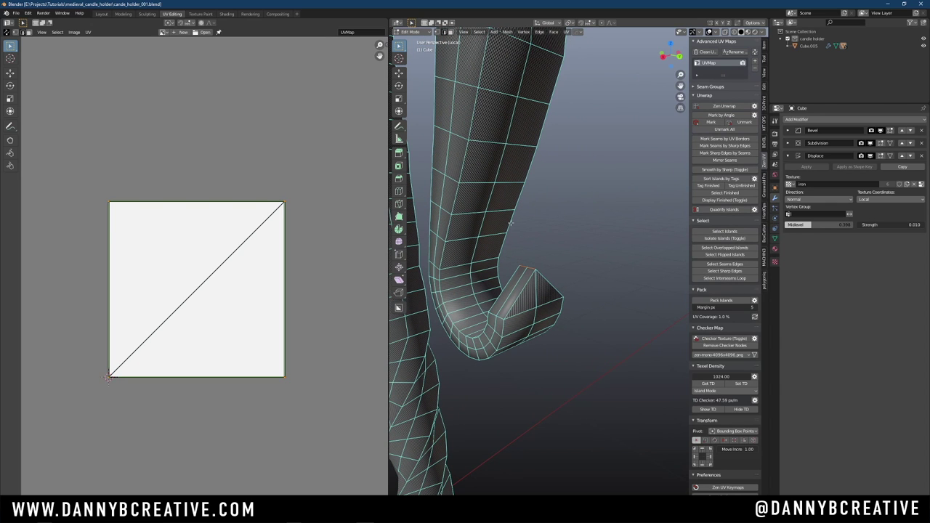
pyautogui.keyDown('alt'); pyautogui.keyDown('shift'); pyautogui.click(457, 198); pyautogui.keyUp('shift'); pyautogui.keyUp('alt')
pyautogui.keyDown('alt'); pyautogui.keyDown('shift'); pyautogui.click(436, 186); pyautogui.keyUp('shift'); pyautogui.keyUp('alt')
pyautogui.moveTo(519, 190); pyautogui.dragTo(508, 216, button='middle')
pyautogui.click(711, 122)
pyautogui.scroll(-8, 595, 190)
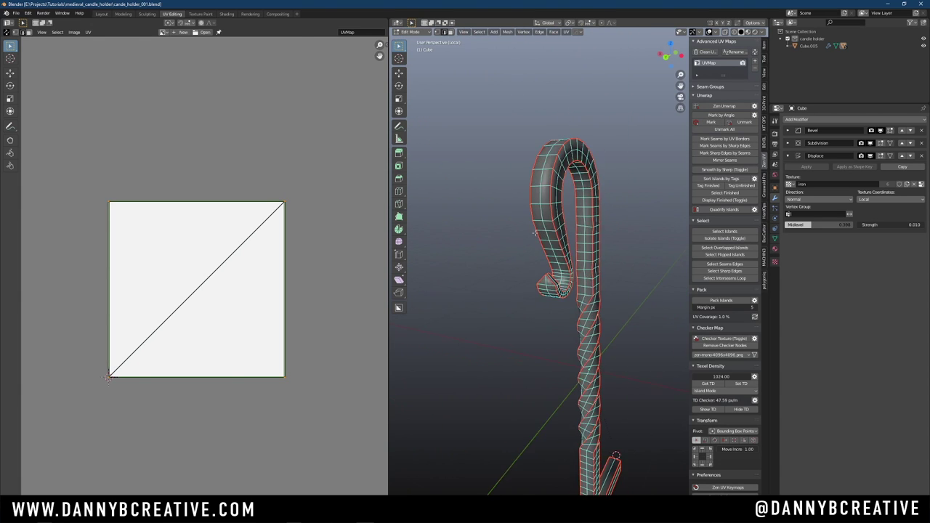
# Select the whole rod mesh and unwrap it with Zen Unwrap
pyautogui.keyDown('shift'); pyautogui.moveTo(534, 261); pyautogui.dragTo(571, 218, button='middle'); pyautogui.keyUp('shift')
pyautogui.press('Tab')
pyautogui.click(659, 202)
pyautogui.press('a')
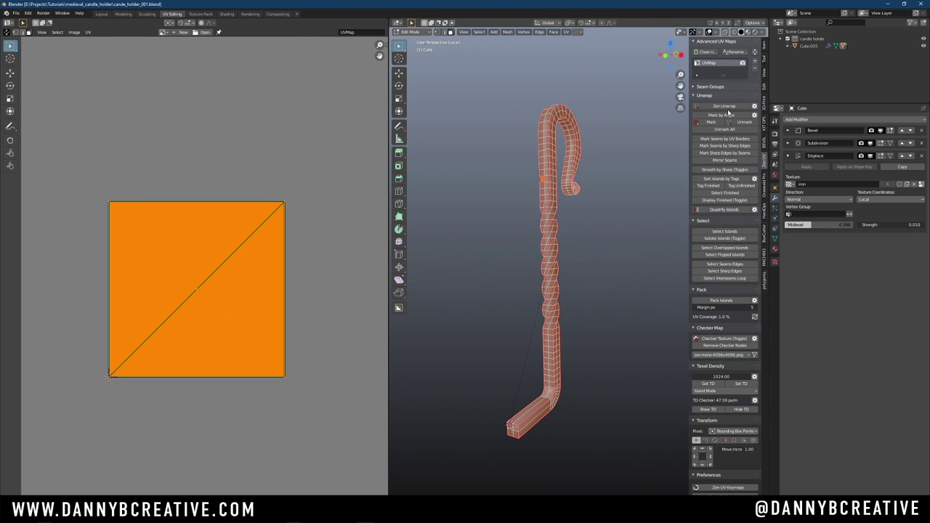
pyautogui.click(724, 107)
pyautogui.scroll(3, 320, 269)
pyautogui.scroll(-1, 309, 250)
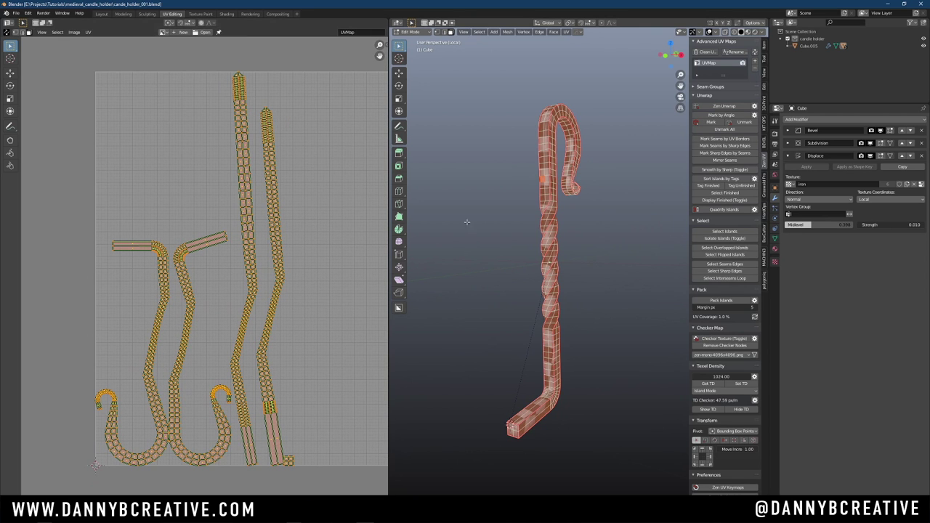
# Examine the checker pattern along the rod in Object Mode for stretching and skewed squares
pyautogui.scroll(2, 569, 205)
pyautogui.moveTo(571, 201); pyautogui.dragTo(571, 220, button='middle')
pyautogui.press('Tab')
pyautogui.click(600, 141)
pyautogui.moveTo(586, 177); pyautogui.dragTo(589, 362, button='middle')
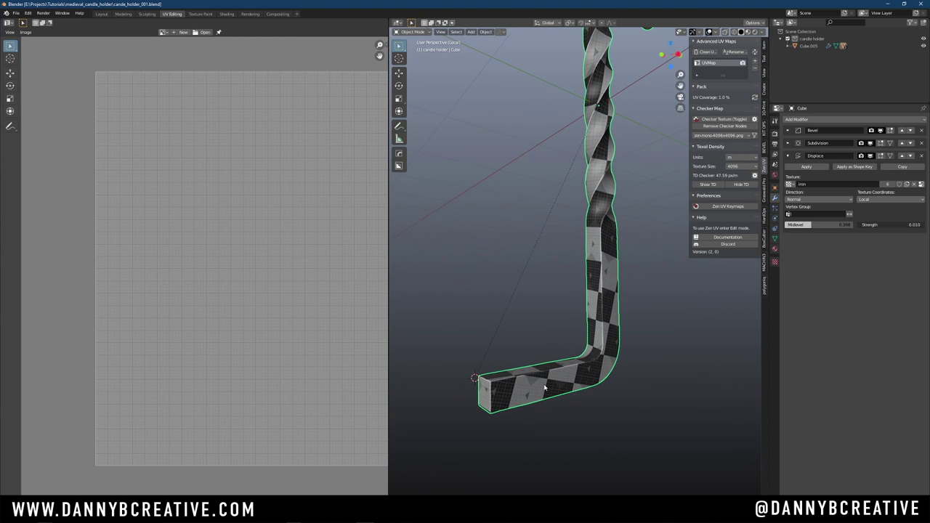
pyautogui.moveTo(595, 355); pyautogui.dragTo(609, 357, button='middle')
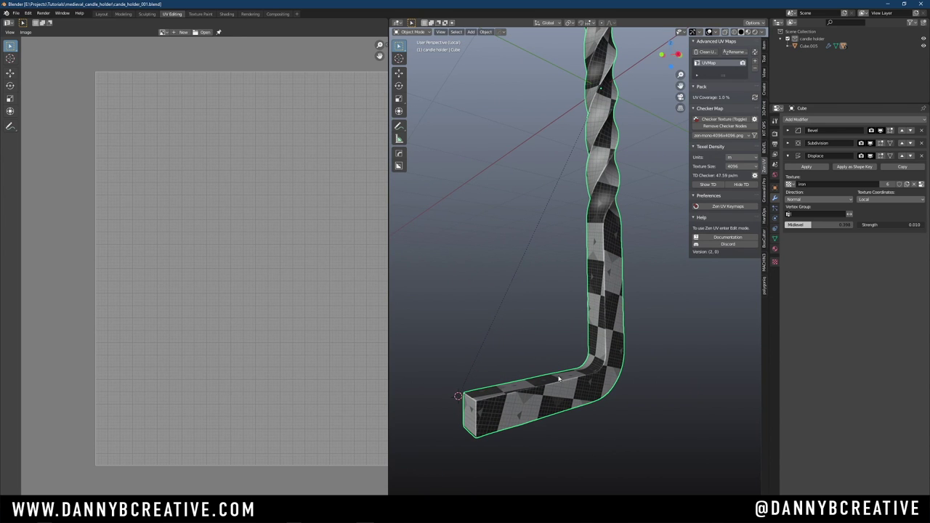
pyautogui.moveTo(577, 391); pyautogui.dragTo(625, 277, button='middle')
# In Edit Mode, select the rod's four long UV islands and straighten them with Quadrify Islands
pyautogui.press('Tab')
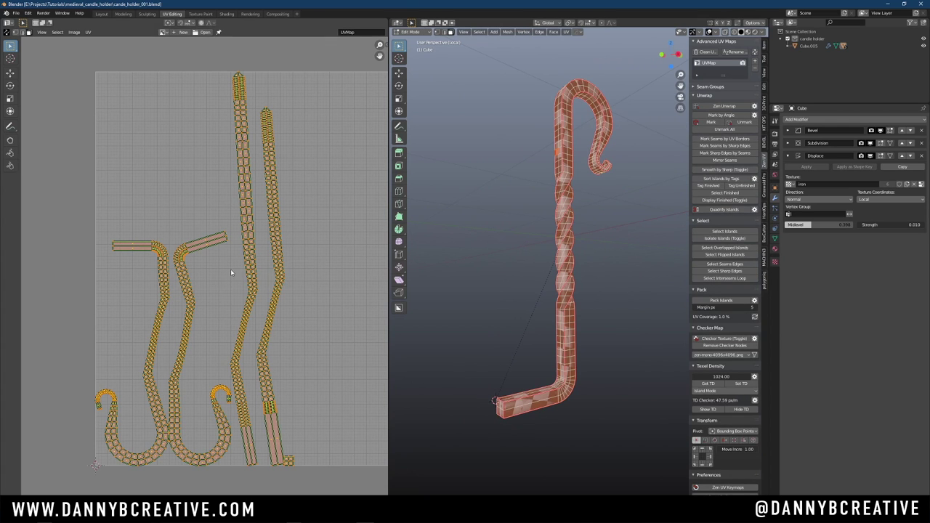
pyautogui.hotkey('alt', 'a')
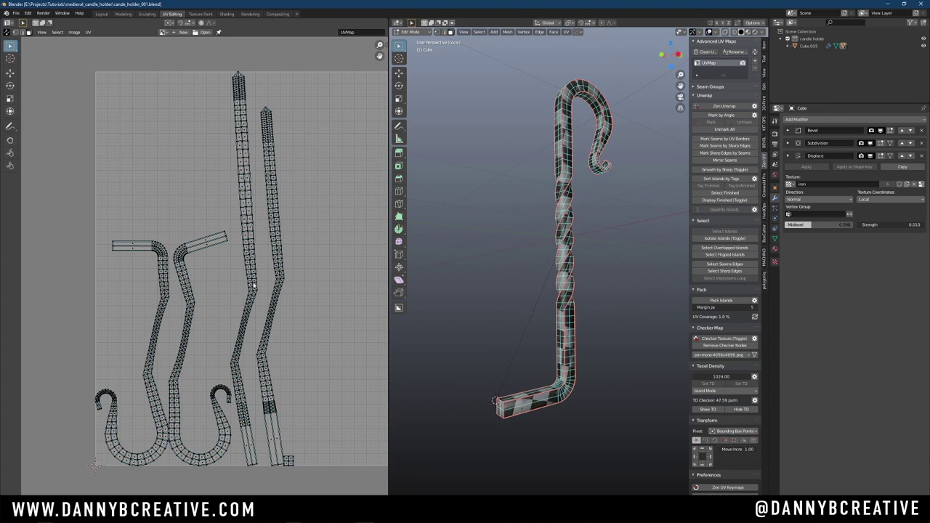
pyautogui.moveTo(275, 322); pyautogui.dragTo(282, 326)
pyautogui.click(743, 232)
pyautogui.click(724, 209)
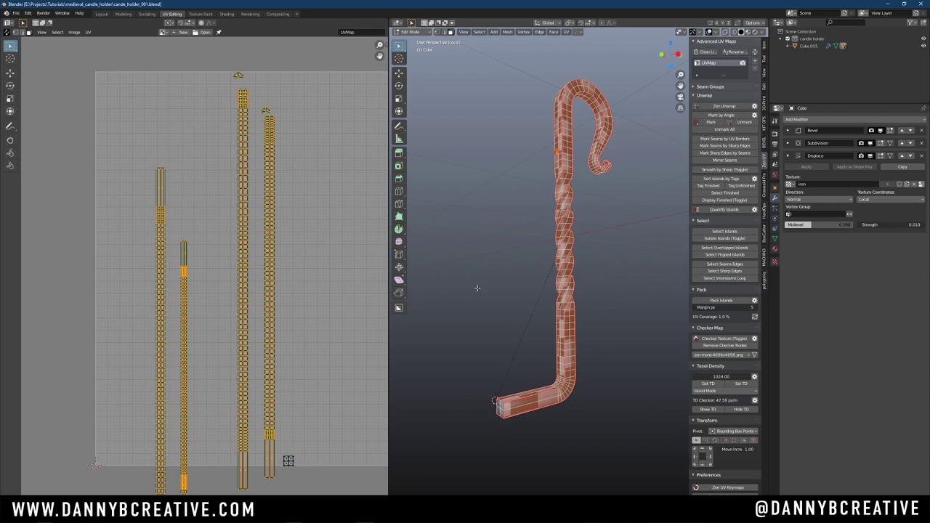
# Pack the rod's UV islands and return to Object Mode
pyautogui.moveTo(606, 256); pyautogui.dragTo(590, 267, button='middle')
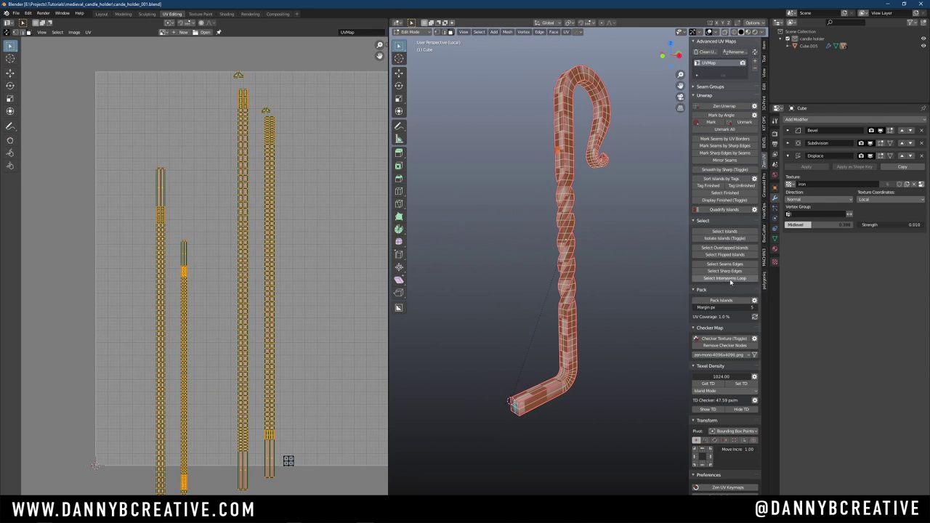
pyautogui.click(729, 302)
pyautogui.press('Tab')
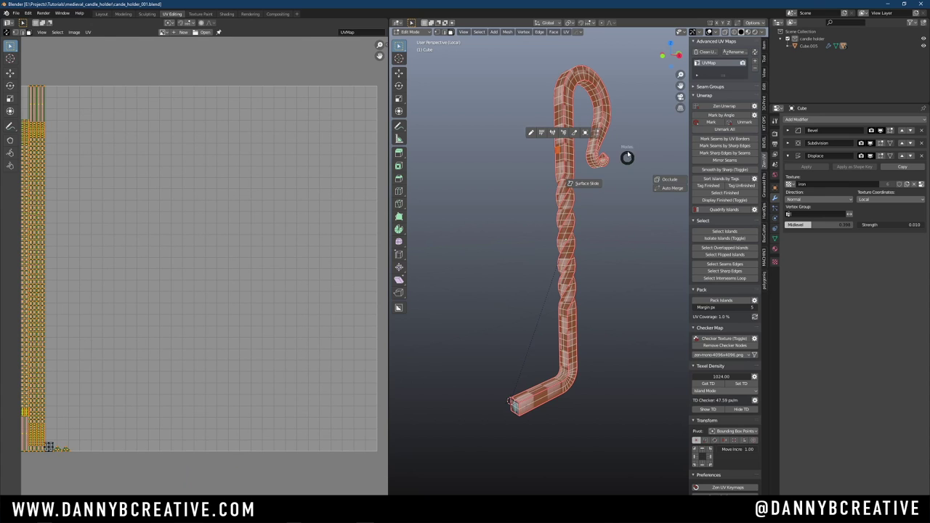
pyautogui.click(631, 119)
# Leave the rod's local view and isolate the round plate with its spike
pyautogui.moveTo(600, 227); pyautogui.dragTo(478, 239, button='middle')
pyautogui.scroll(3, 637, 191)
pyautogui.press('/')
pyautogui.keyDown('shift'); pyautogui.moveTo(501, 338); pyautogui.dragTo(561, 329, button='middle'); pyautogui.keyUp('shift')
pyautogui.click(556, 377)
pyautogui.press('/')
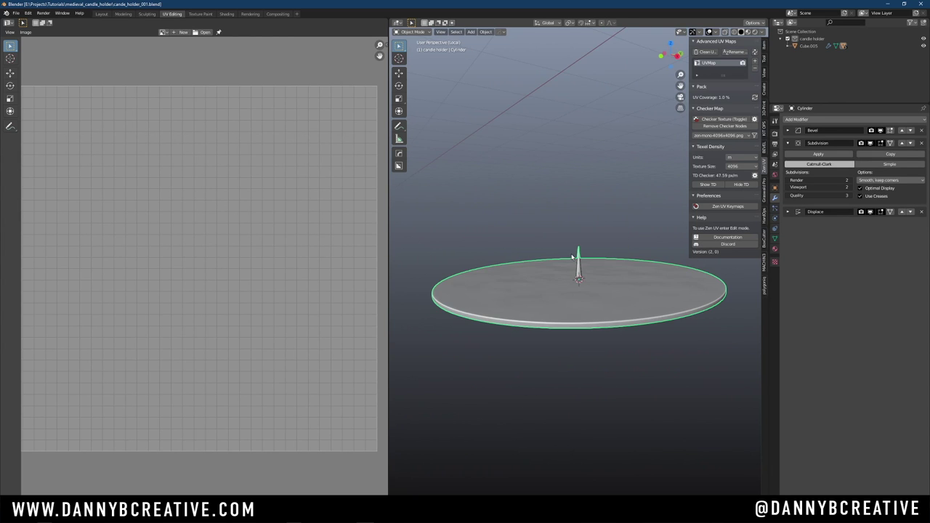
# Enter Edit Mode on the plate, clear the selection and turn off viewport display of its Bevel, Subdivision and Displace modifiers
pyautogui.moveTo(569, 257)
pyautogui.mouseDown(button='middle')
pyautogui.moveTo(559, 271)
pyautogui.moveTo(585, 238)
pyautogui.moveTo(571, 265)
pyautogui.mouseUp(button='middle')
pyautogui.scroll(1, 559, 271)
pyautogui.press('Tab')
pyautogui.click(620, 257)
pyautogui.press('Tab')
pyautogui.click(587, 317)
pyautogui.hotkey('alt', 'a')
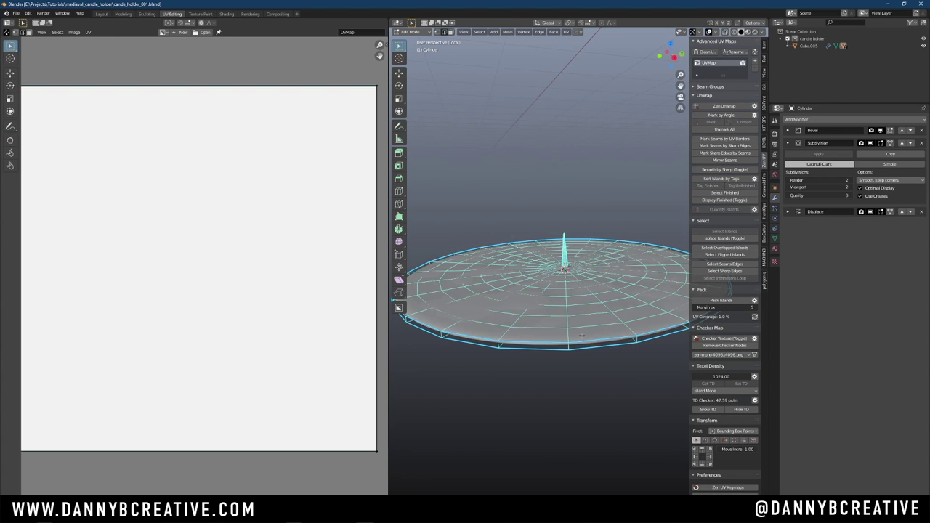
pyautogui.moveTo(581, 338); pyautogui.dragTo(680, 182, button='middle')
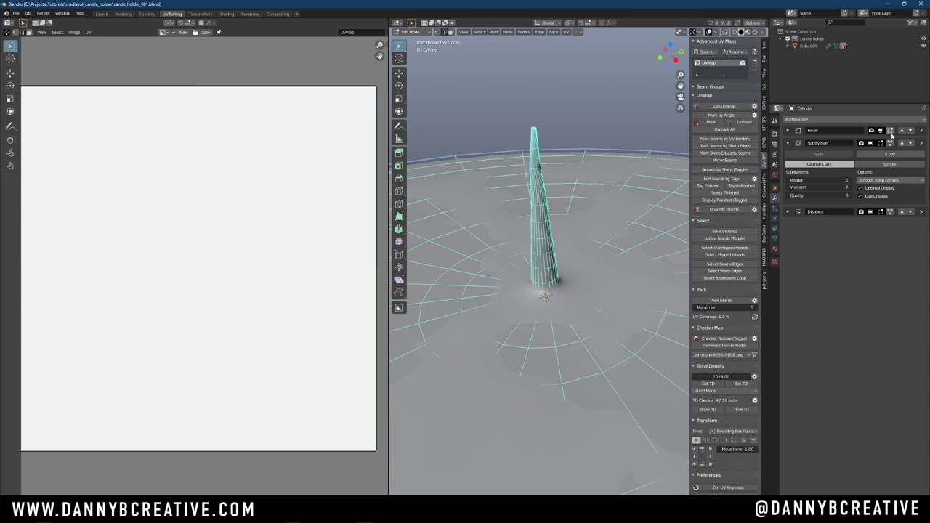
pyautogui.click(788, 143)
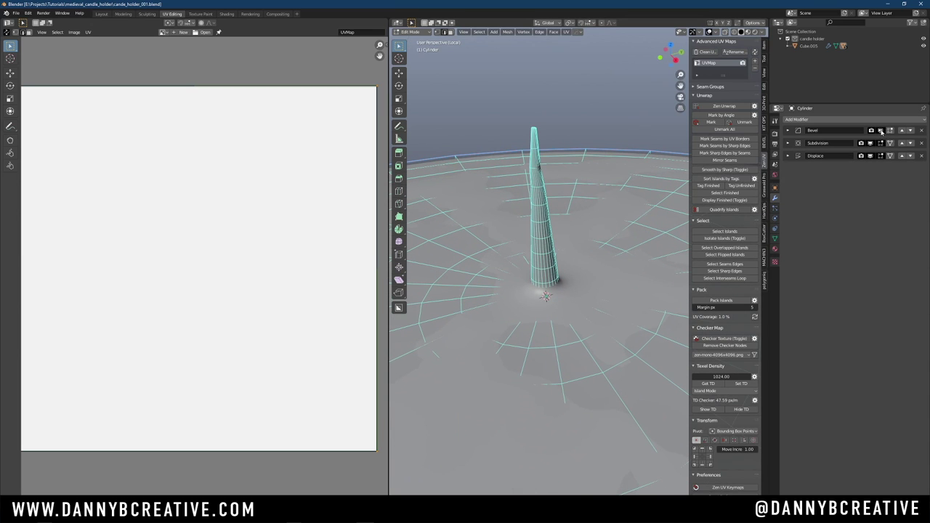
pyautogui.click(871, 143)
pyautogui.click(871, 156)
# Mark seams along the edge loops around the spike's top cap and the plate's outer rim
pyautogui.moveTo(609, 296); pyautogui.dragTo(542, 273, button='middle')
pyautogui.scroll(3, 550, 266)
pyautogui.scroll(-1, 546, 267)
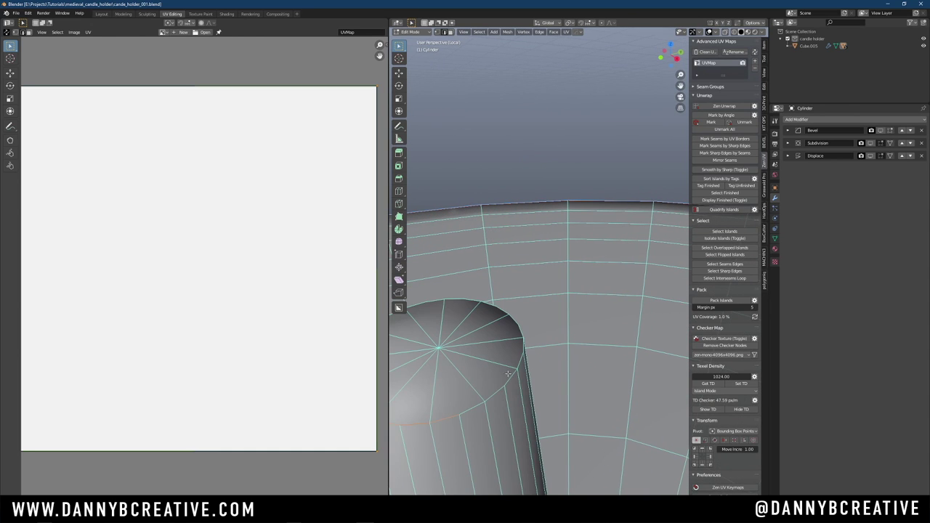
pyautogui.moveTo(482, 404); pyautogui.dragTo(436, 372, button='middle')
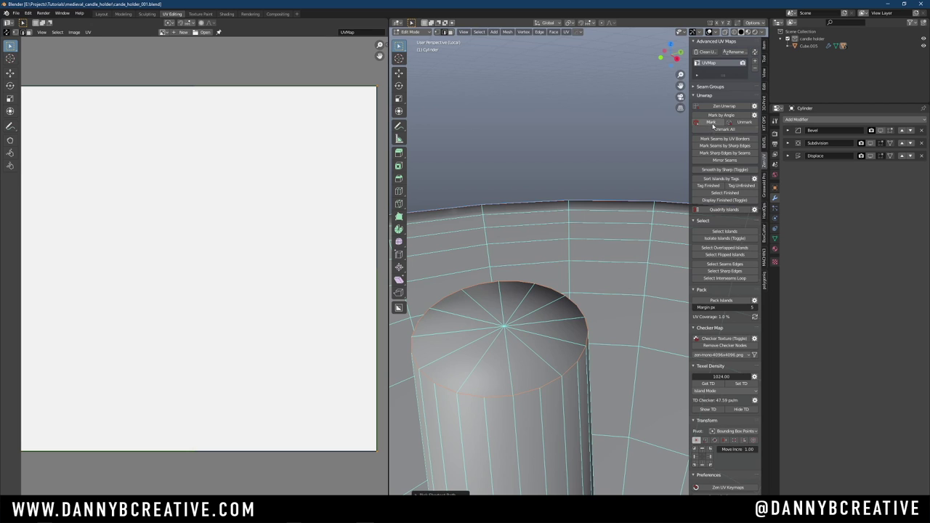
pyautogui.click(714, 123)
# Select the lengthwise edge path down the spike from its top cap to its base and mark it as a seam
pyautogui.scroll(-6, 580, 264)
pyautogui.moveTo(617, 319); pyautogui.dragTo(436, 301, button='middle')
pyautogui.scroll(6, 604, 218)
pyautogui.keyDown('shift'); pyautogui.moveTo(588, 414); pyautogui.dragTo(560, 304, button='middle'); pyautogui.keyUp('shift')
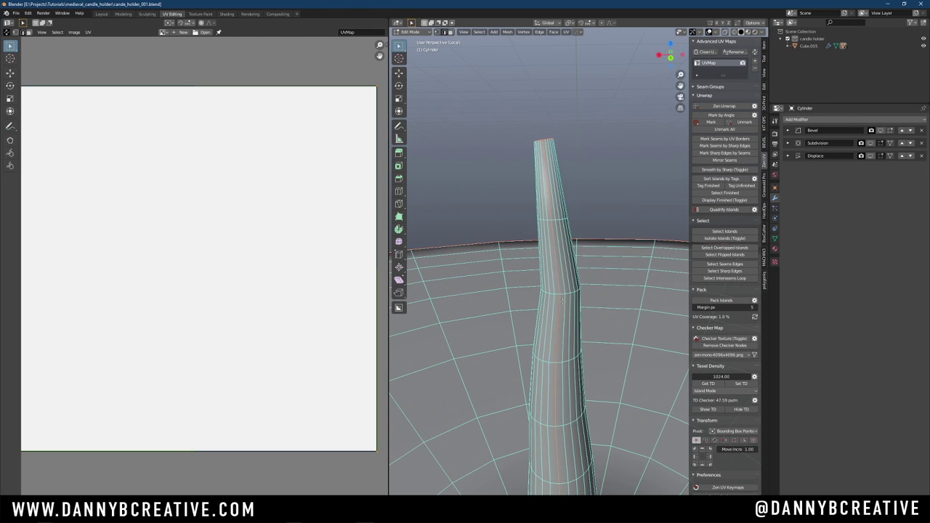
pyautogui.scroll(-10, 560, 303)
pyautogui.scroll(6, 554, 326)
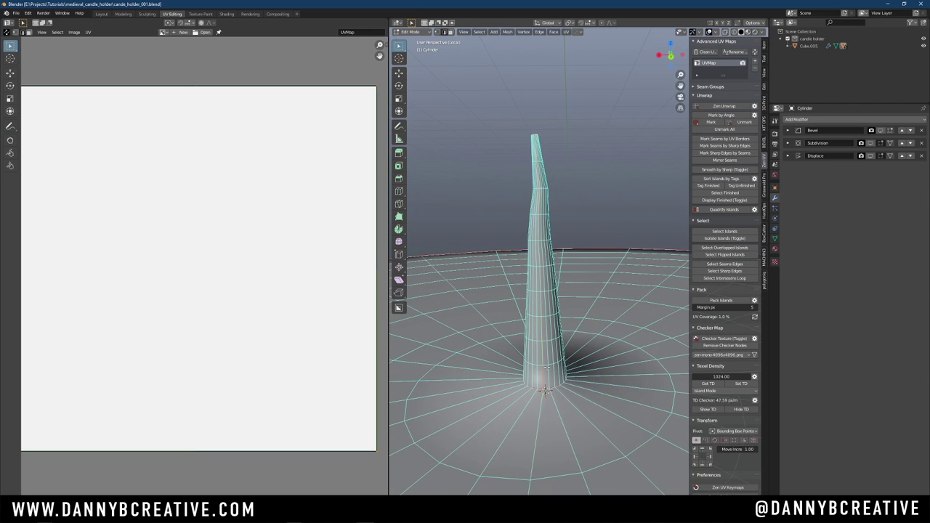
pyautogui.scroll(5, 547, 361)
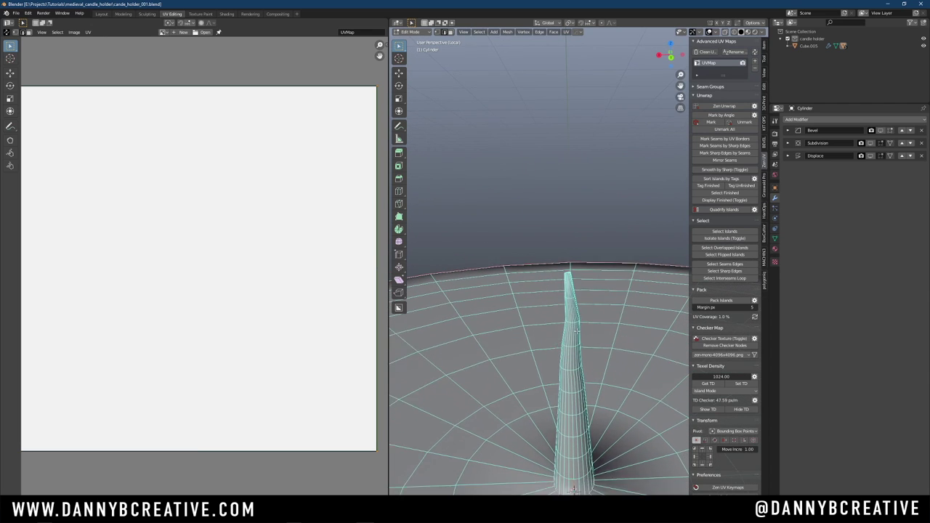
pyautogui.keyDown('shift'); pyautogui.moveTo(575, 384); pyautogui.dragTo(622, 275, button='middle'); pyautogui.keyUp('shift')
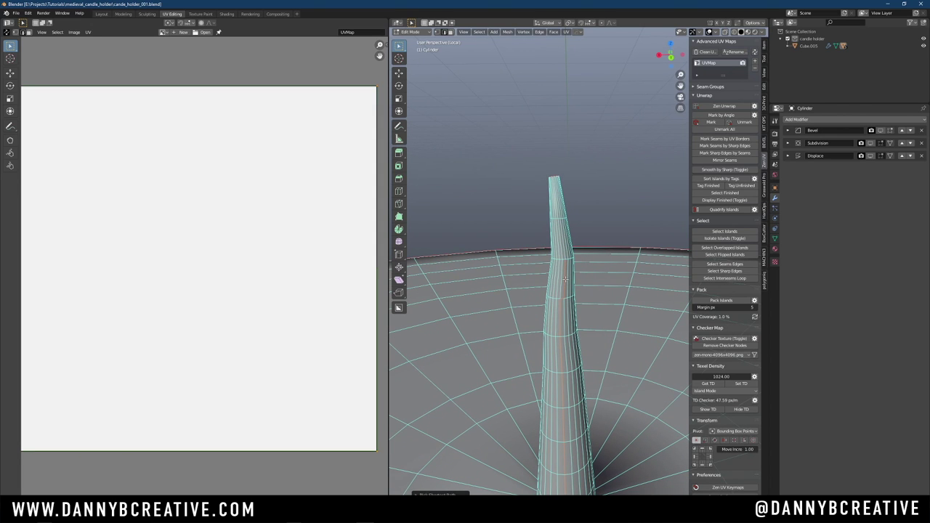
pyautogui.keyDown('ctrl'); pyautogui.moveTo(566, 281); pyautogui.dragTo(616, 211, button='middle'); pyautogui.keyUp('ctrl')
pyautogui.moveTo(562, 280); pyautogui.dragTo(560, 237, button='middle')
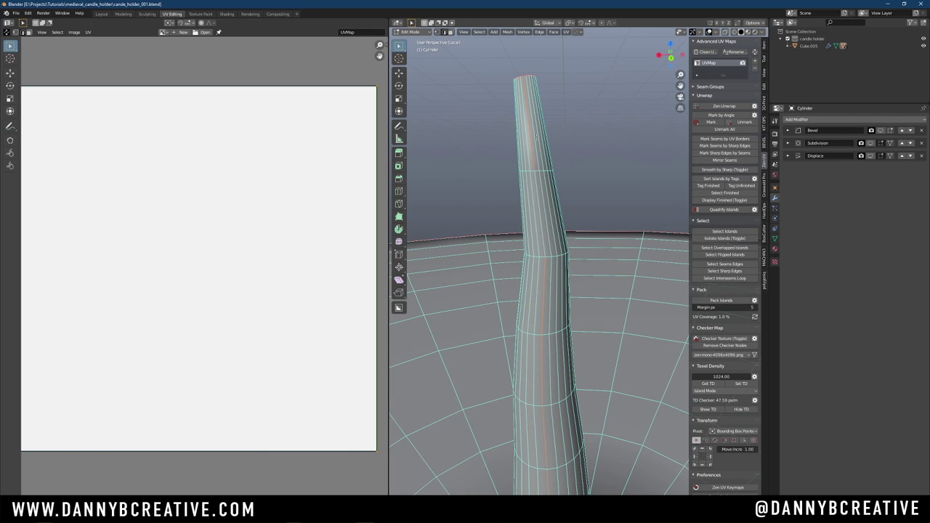
pyautogui.keyDown('shift'); pyautogui.moveTo(542, 199); pyautogui.dragTo(522, 240, button='middle'); pyautogui.keyUp('shift')
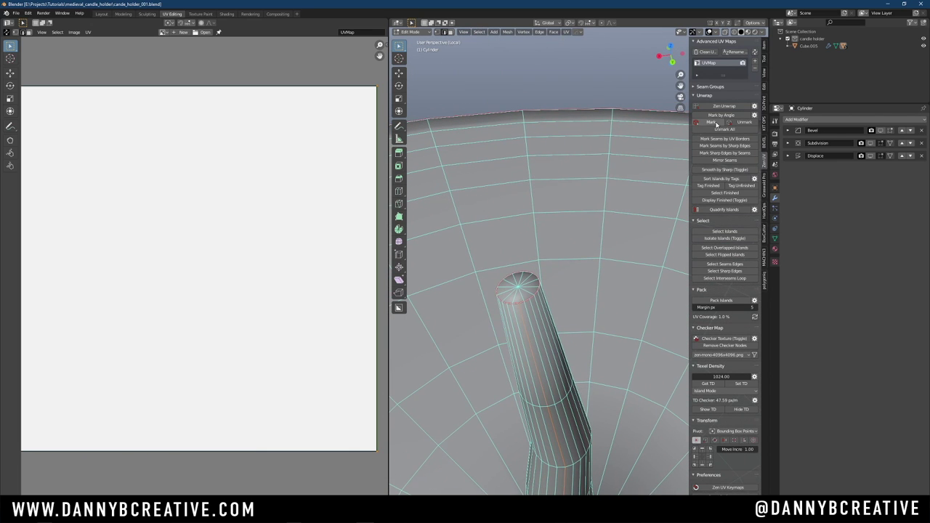
# Select the whole plate mesh and unwrap it with Zen Unwrap
pyautogui.press('a')
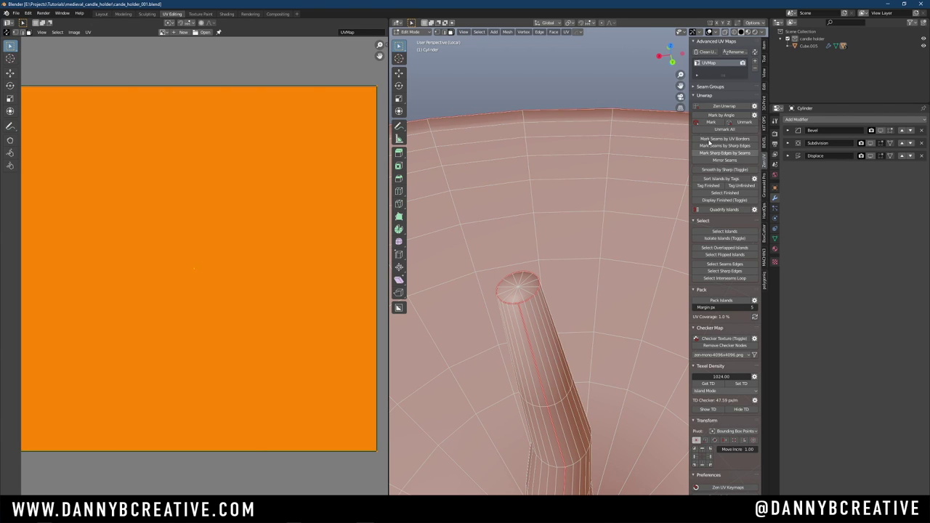
pyautogui.click(728, 107)
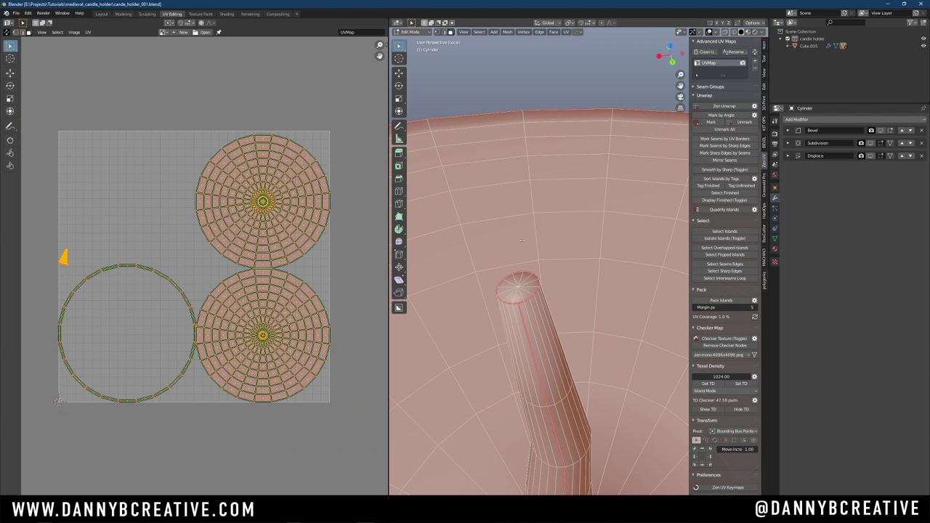
pyautogui.scroll(-8, 524, 242)
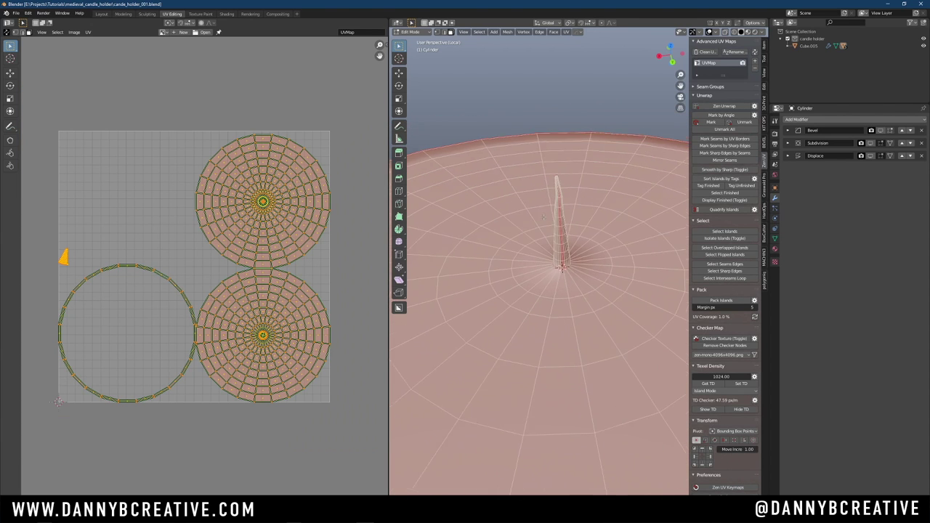
# Mark one vertical edge across the plate's rim band as a seam and unwrap the whole mesh again with Zen Unwrap
pyautogui.scroll(-5, 545, 214)
pyautogui.moveTo(545, 214); pyautogui.dragTo(507, 165, button='middle')
pyautogui.scroll(2, 579, 264)
pyautogui.click(569, 333)
pyautogui.press('Tab')
pyautogui.click(567, 342)
pyautogui.click(562, 337)
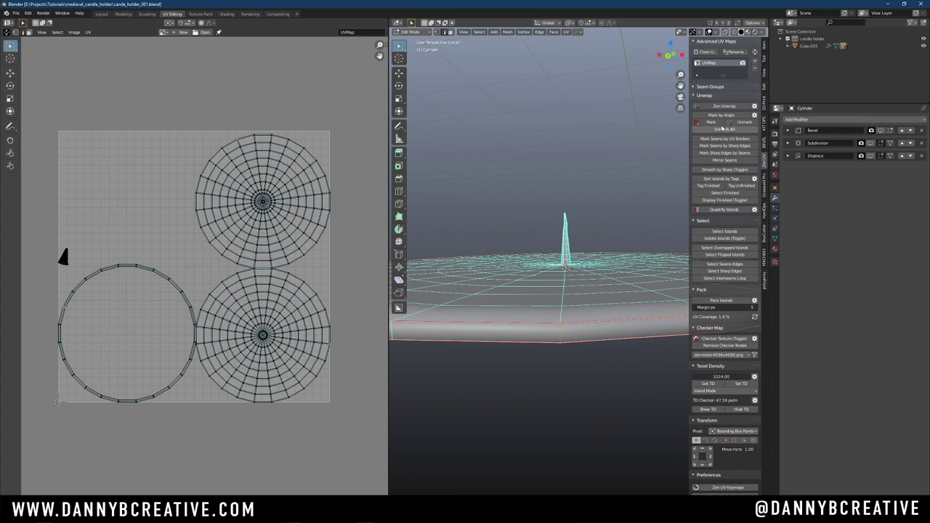
pyautogui.press('a')
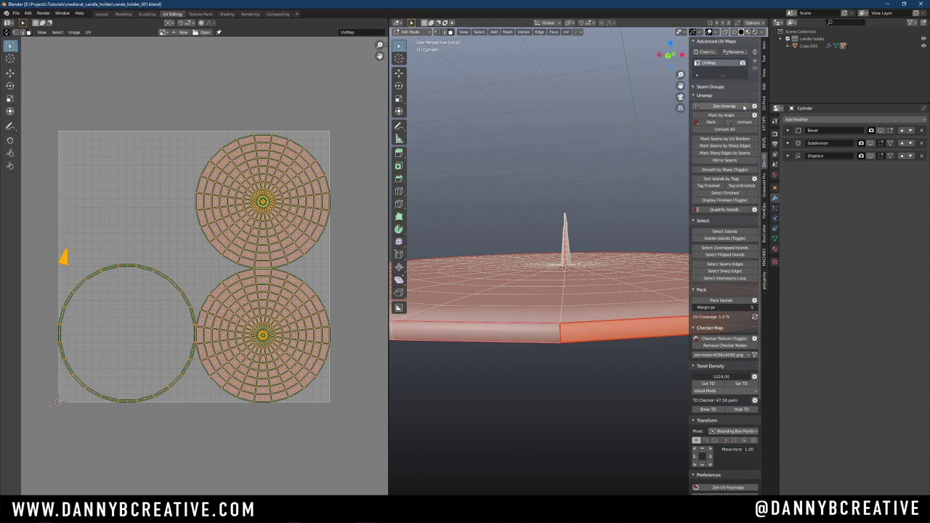
pyautogui.click(721, 107)
# Try splitting the rim strip by marking a second vertical rim edge as a seam and unwrapping the whole mesh
pyautogui.moveTo(570, 261); pyautogui.dragTo(549, 277, button='middle')
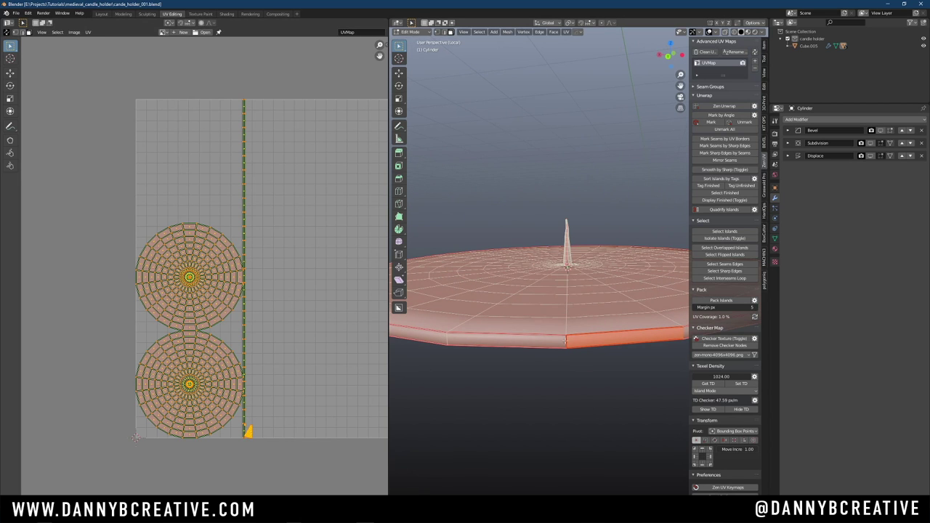
pyautogui.moveTo(572, 332); pyautogui.dragTo(594, 295, button='middle')
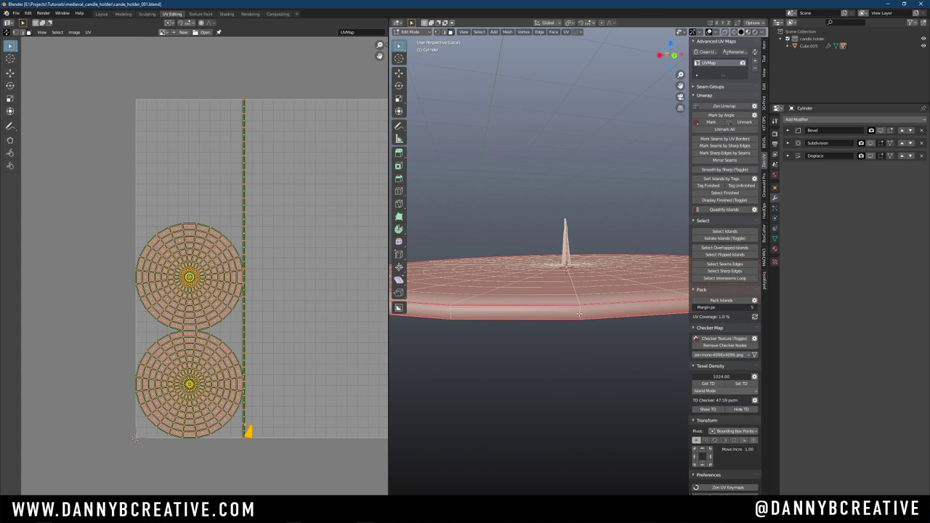
pyautogui.click(580, 314)
pyautogui.press('Tab')
pyautogui.click(584, 342)
pyautogui.click(582, 314)
pyautogui.press('Tab')
pyautogui.click(665, 241)
pyautogui.press('a')
pyautogui.click(724, 106)
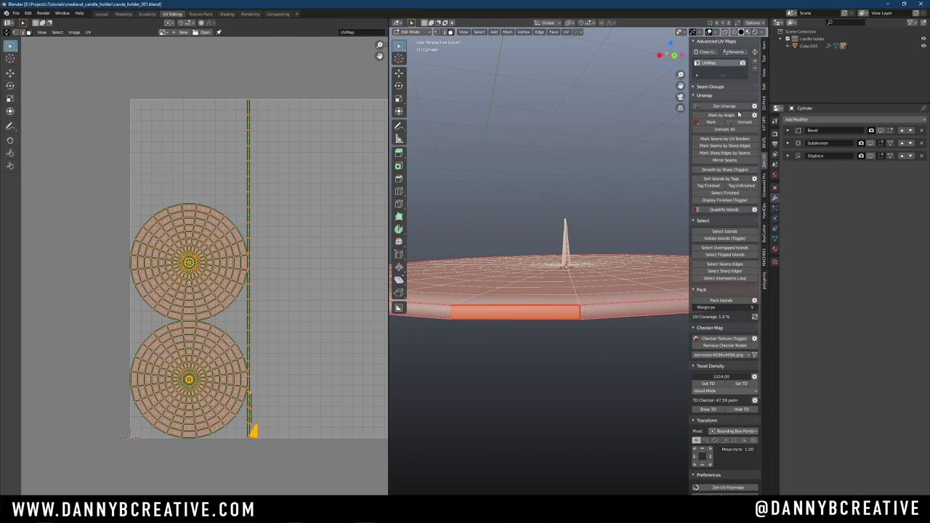
pyautogui.scroll(2, 554, 238)
pyautogui.scroll(-1, 553, 241)
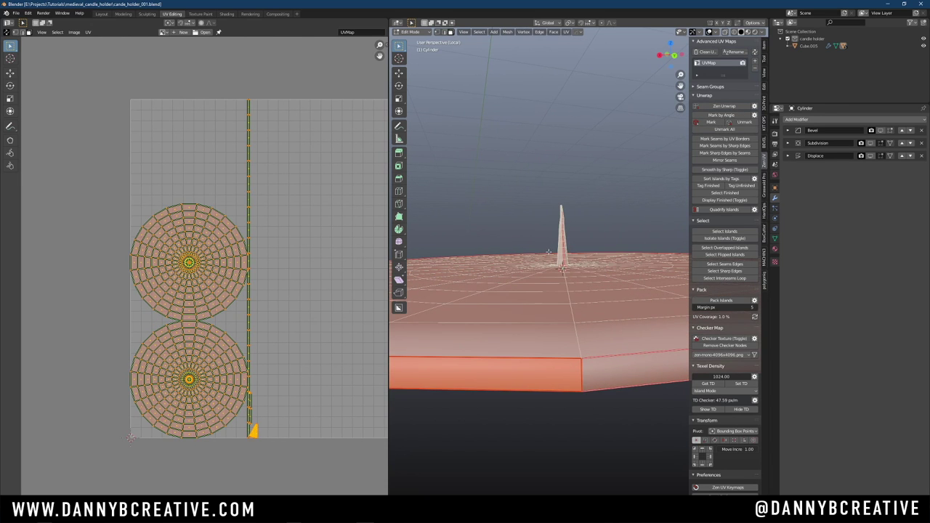
# Undo the last unwrap and the second seam on the plate's rim
pyautogui.scroll(-2, 553, 253)
pyautogui.hotkey('ctrl', 'z')
pyautogui.hotkey('ctrl', 'z')
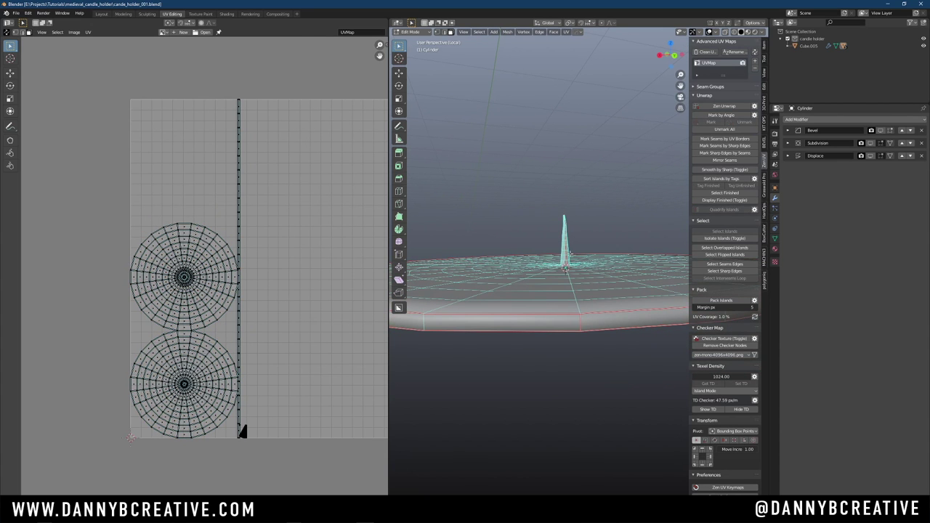
pyautogui.hotkey('ctrl', 'z')
# In the UV editor, select a cross edge near the middle of the long rim strip and show the Zen UV tools there
pyautogui.scroll(-2, 572, 252)
pyautogui.moveTo(519, 296); pyautogui.dragTo(581, 306, button='middle')
pyautogui.scroll(-3, 638, 295)
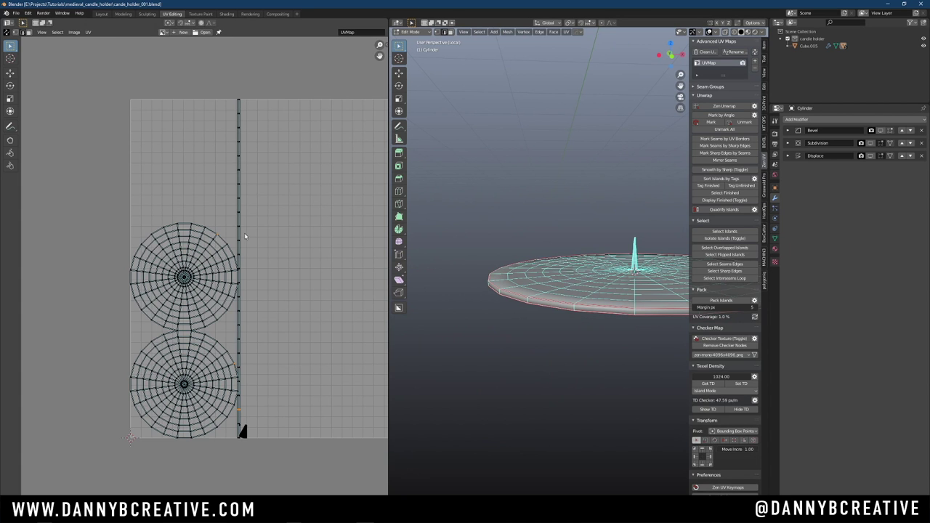
pyautogui.scroll(6, 249, 246)
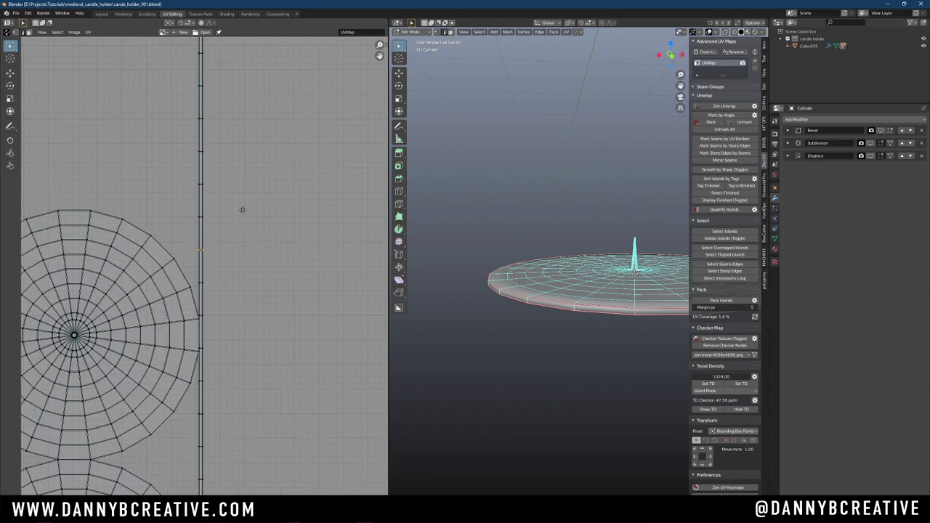
pyautogui.press('n')
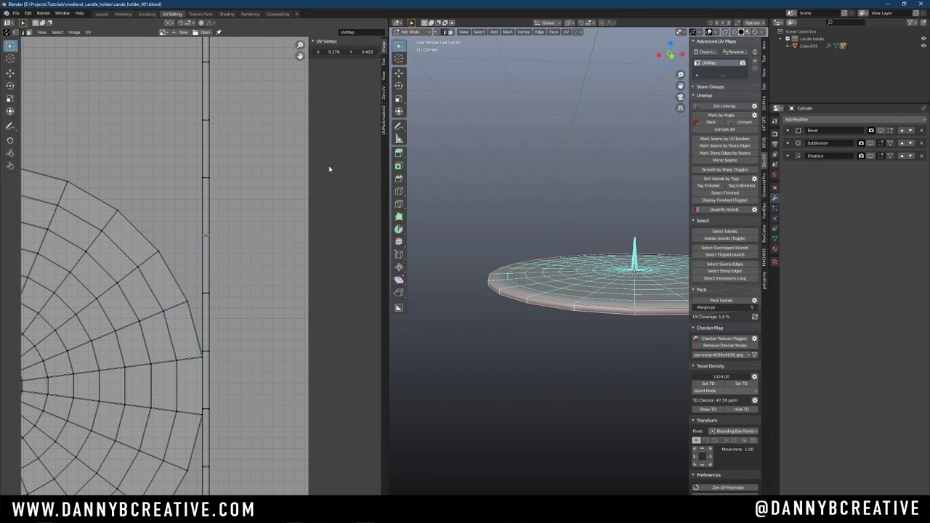
pyautogui.click(382, 101)
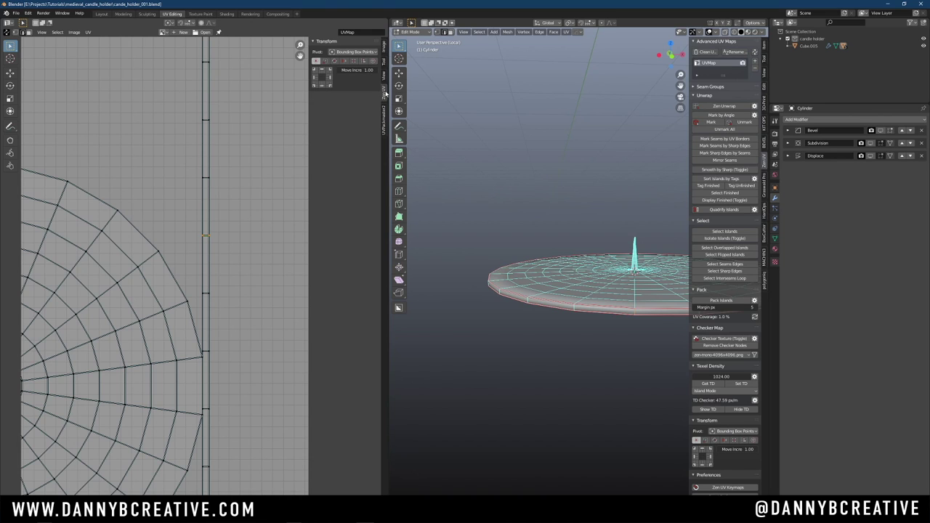
pyautogui.press('Tab')
pyautogui.click(252, 277)
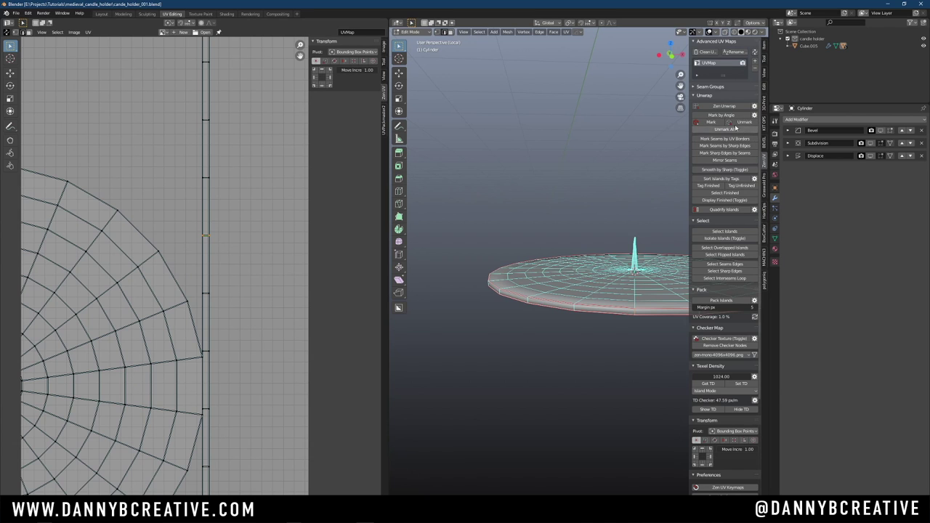
# Mark the selected rim edge as a second seam and unwrap the entire plate with Zen Unwrap to split the rim strip
pyautogui.scroll(-3, 581, 225)
pyautogui.moveTo(585, 234); pyautogui.dragTo(508, 254, button='middle')
pyautogui.keyDown('shift'); pyautogui.moveTo(552, 237); pyautogui.dragTo(516, 304, button='middle'); pyautogui.keyUp('shift')
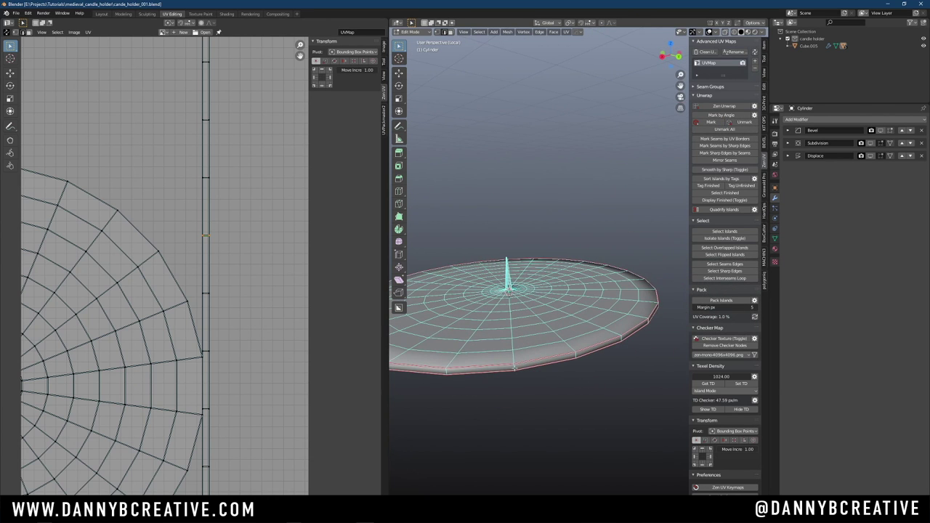
pyautogui.moveTo(536, 356); pyautogui.dragTo(534, 359, button='middle')
pyautogui.press('Tab')
pyautogui.click(653, 219)
pyautogui.press('a')
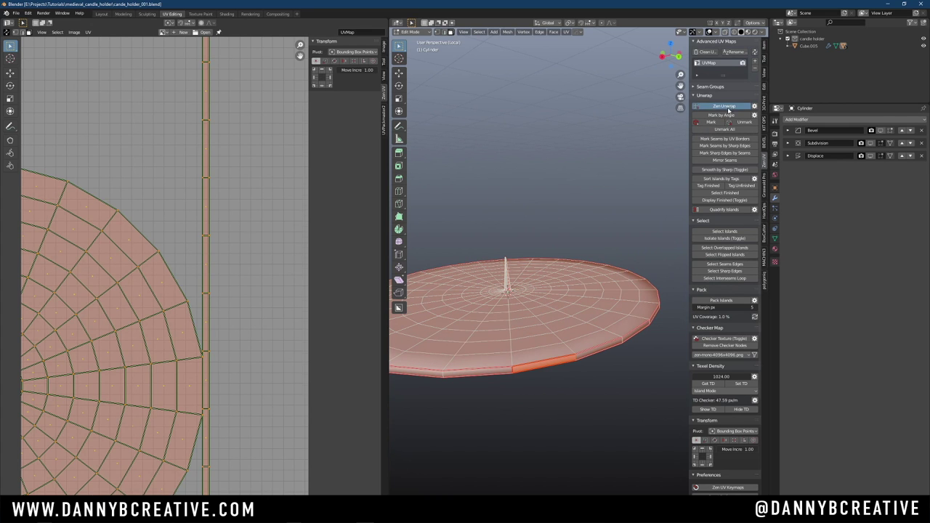
pyautogui.click(725, 108)
pyautogui.scroll(-3, 212, 326)
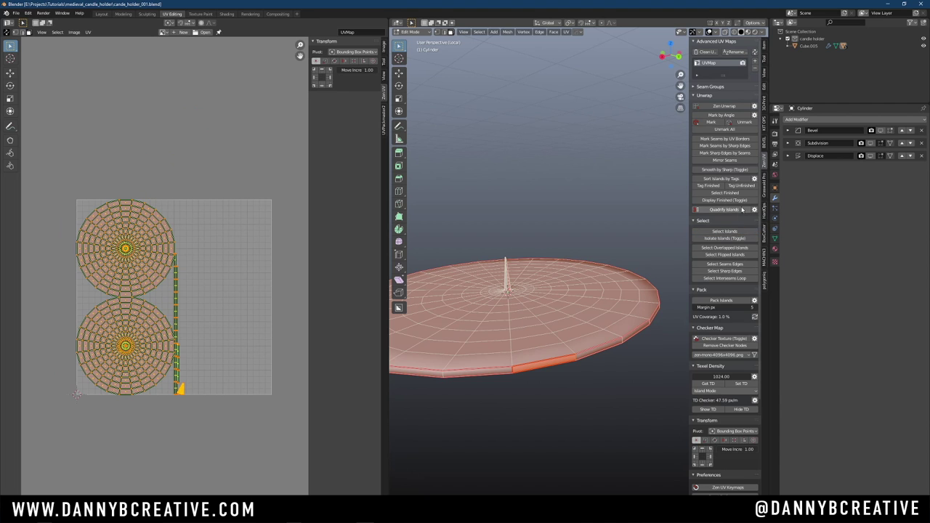
# Try Quadrify Islands on all of the plate's UV islands, and undo it
pyautogui.hotkey('alt', 'a')
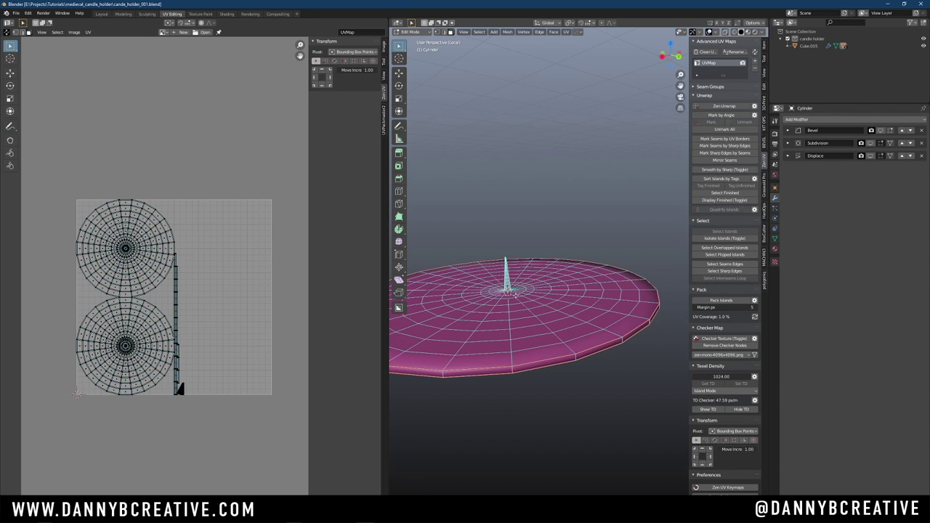
pyautogui.moveTo(537, 289); pyautogui.dragTo(552, 281, button='middle')
pyautogui.press('a')
pyautogui.click(723, 209)
pyautogui.hotkey('ctrl', 'z')
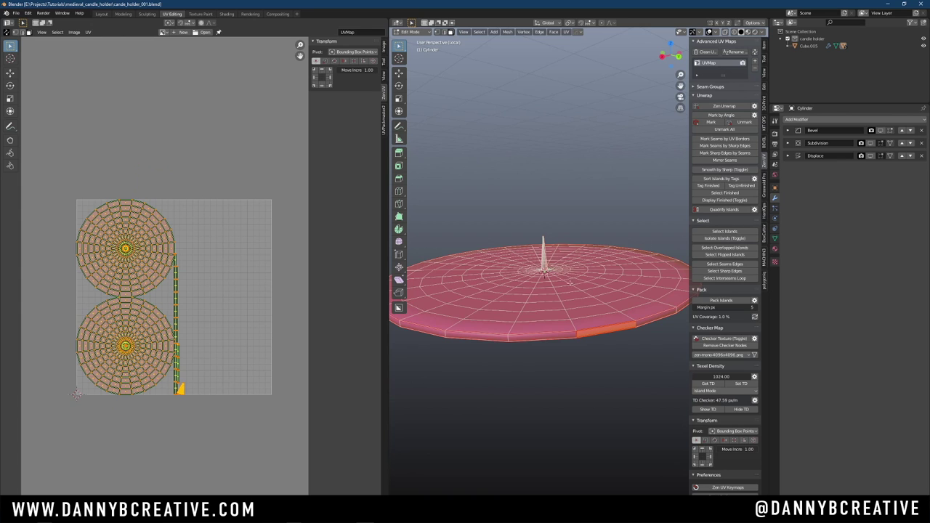
# Select a few faces on the spike's side and extend the selection to its whole UV island with Select Islands
pyautogui.scroll(3, 621, 226)
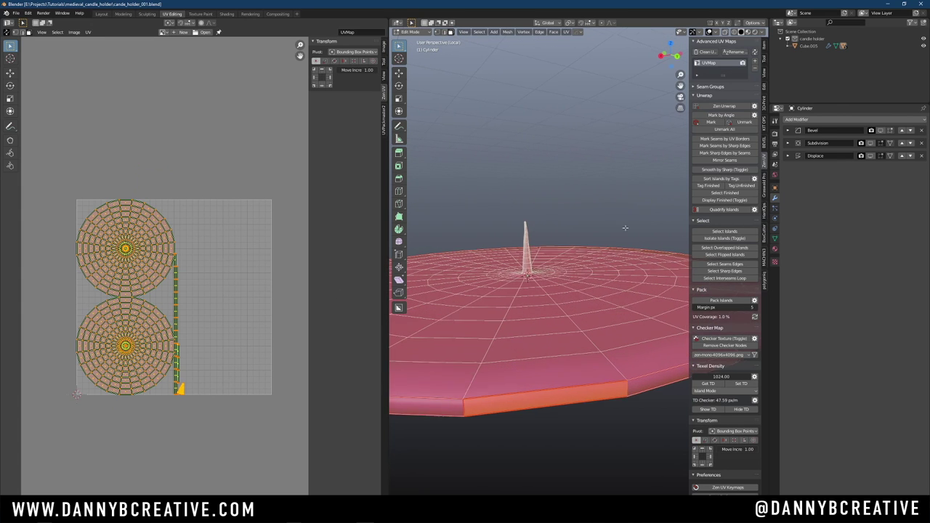
pyautogui.scroll(4, 538, 264)
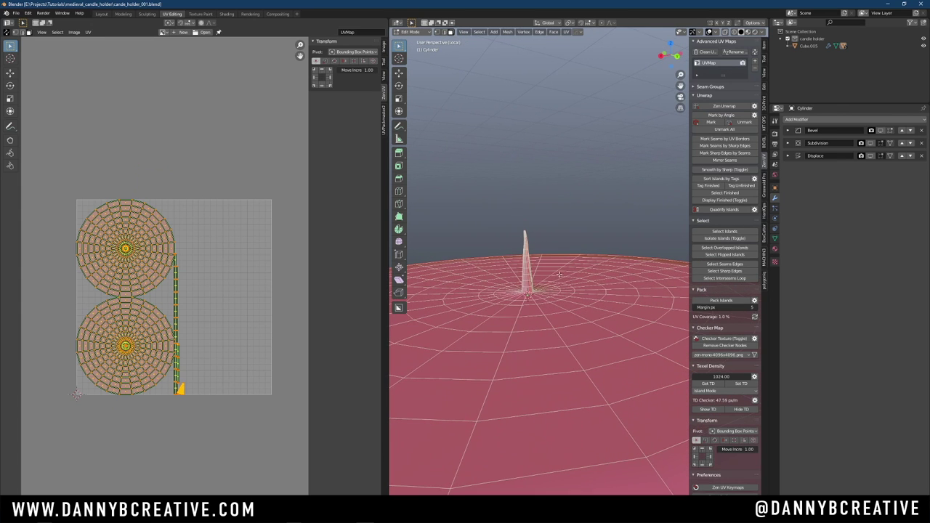
pyautogui.hotkey('alt', 'a')
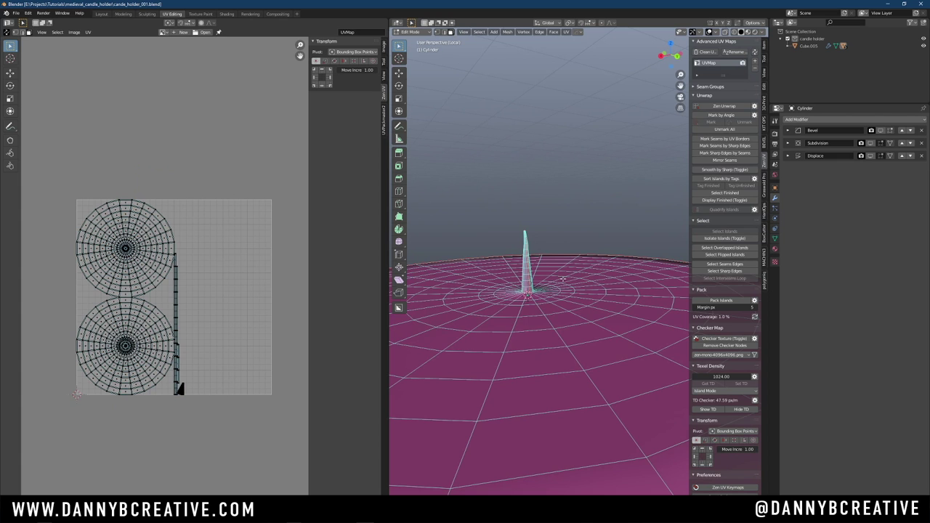
pyautogui.press('a')
pyautogui.scroll(-2, 562, 278)
pyautogui.scroll(4, 543, 248)
pyautogui.keyDown('shift'); pyautogui.moveTo(544, 248); pyautogui.dragTo(570, 268, button='middle'); pyautogui.keyUp('shift')
pyautogui.scroll(3, 607, 272)
pyautogui.press('Tab')
pyautogui.click(627, 313)
pyautogui.moveTo(555, 317); pyautogui.dragTo(571, 330)
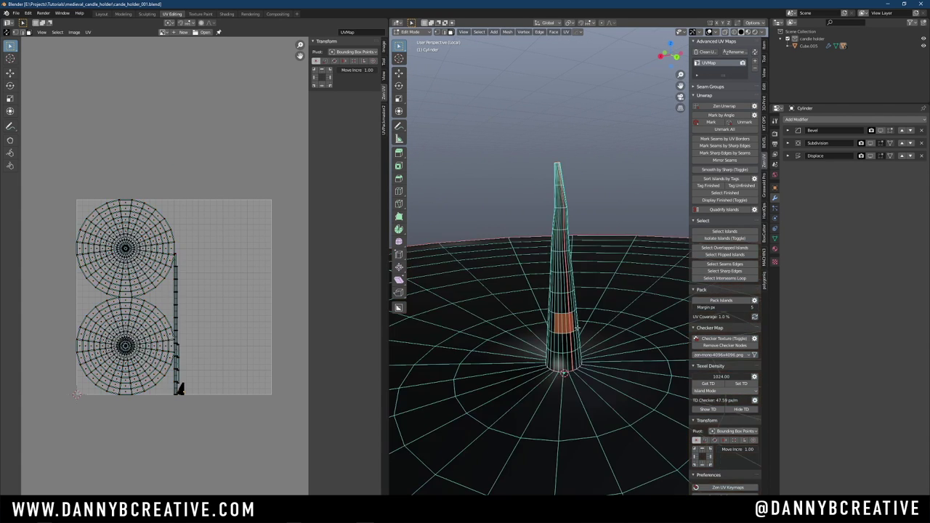
pyautogui.click(735, 232)
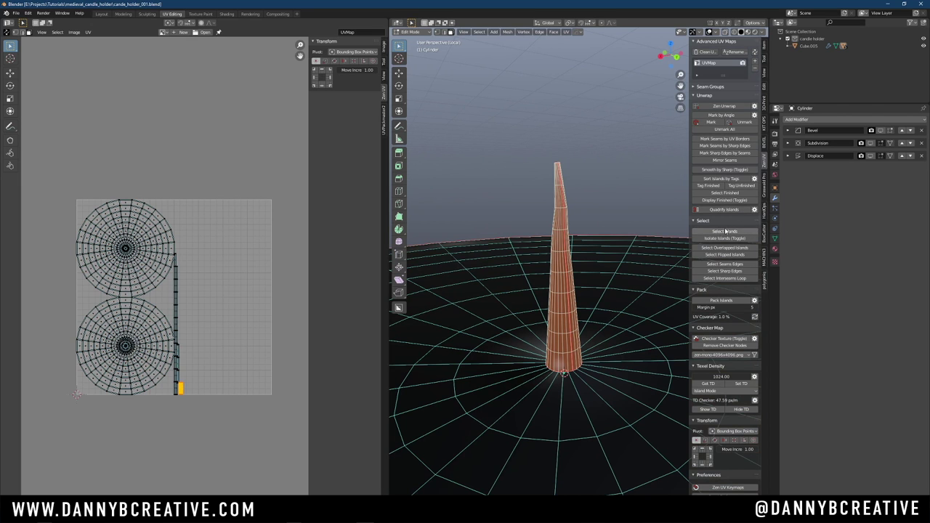
# Leave Edit Mode on the plate and return to Object Mode
pyautogui.scroll(-5, 537, 359)
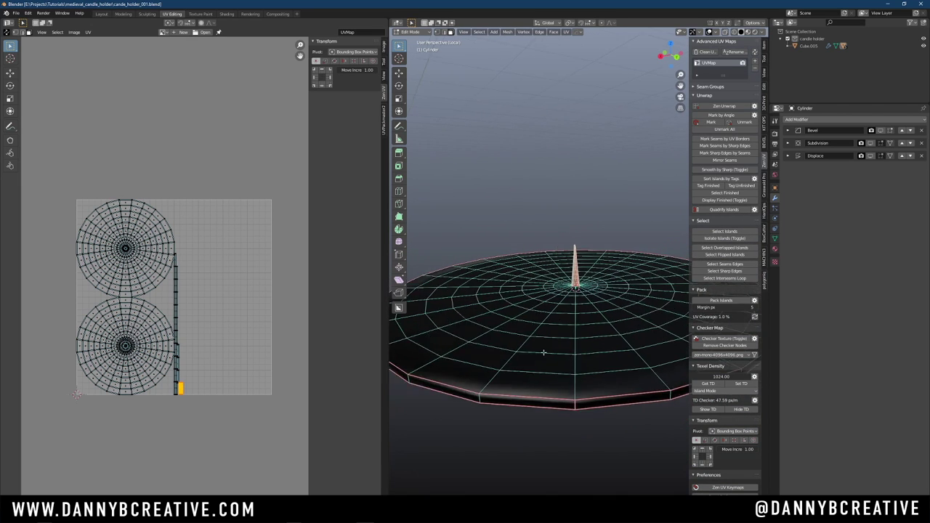
pyautogui.press('Tab')
pyautogui.click(585, 247)
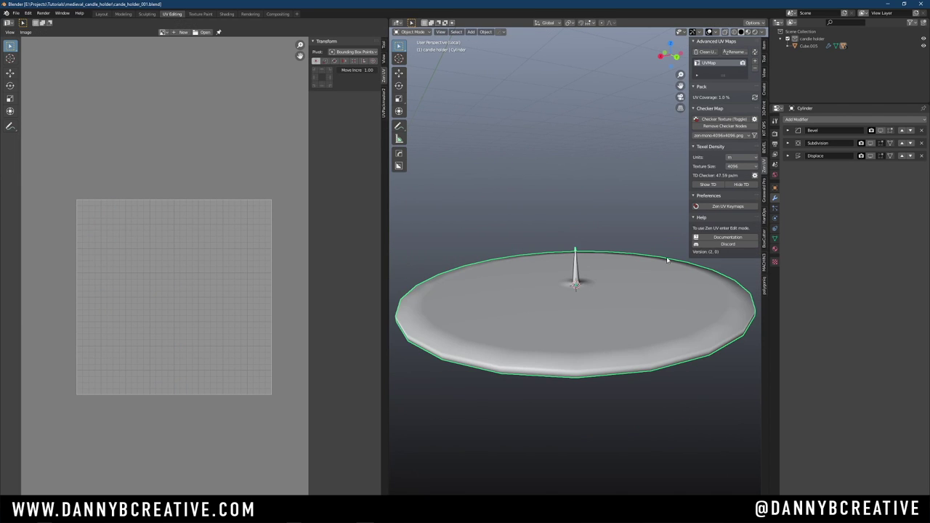
# Display the checker texture on the spiked plate in Object Mode
pyautogui.press('Tab')
pyautogui.click(662, 143)
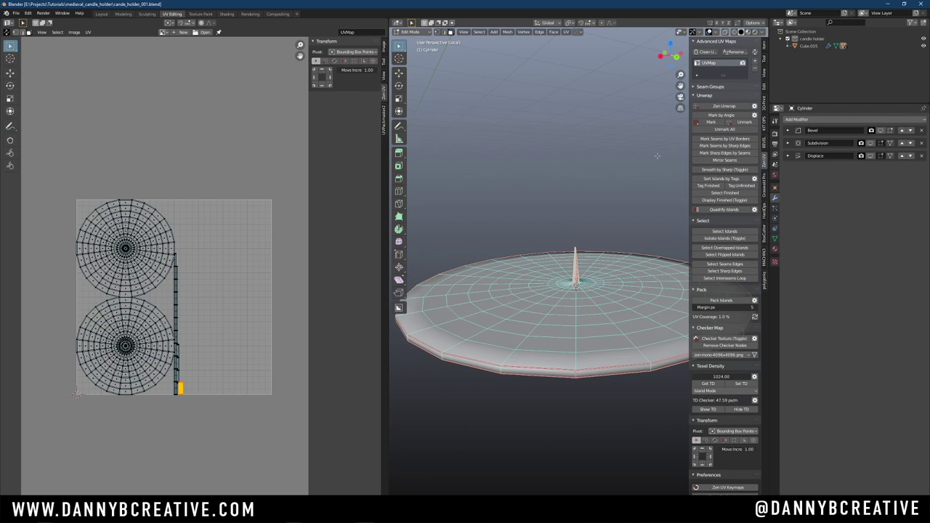
pyautogui.press('Tab')
pyautogui.click(725, 119)
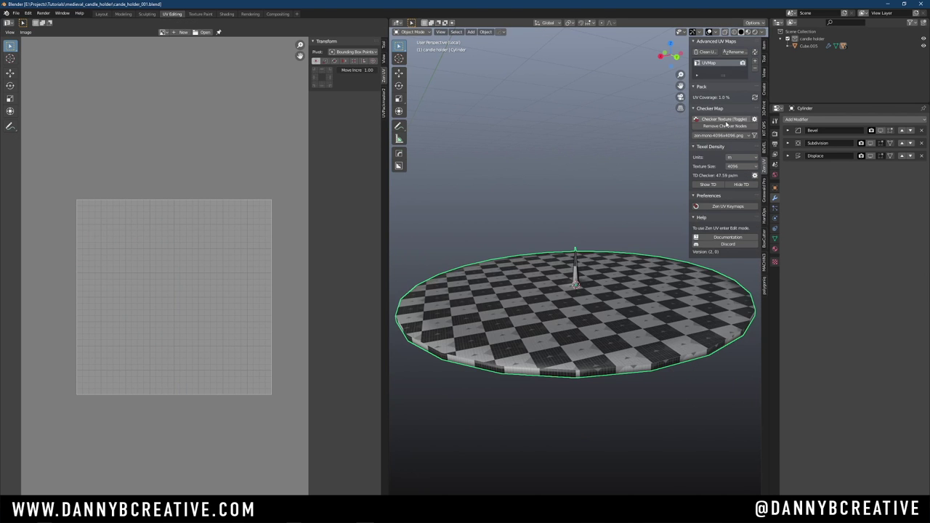
# Reopen the plate in Edit Mode, try Quadrify Islands on all of its UV islands, and undo it
pyautogui.scroll(3, 597, 242)
pyautogui.press('Tab')
pyautogui.click(663, 248)
pyautogui.click(727, 209)
pyautogui.hotkey('ctrl', 'z')
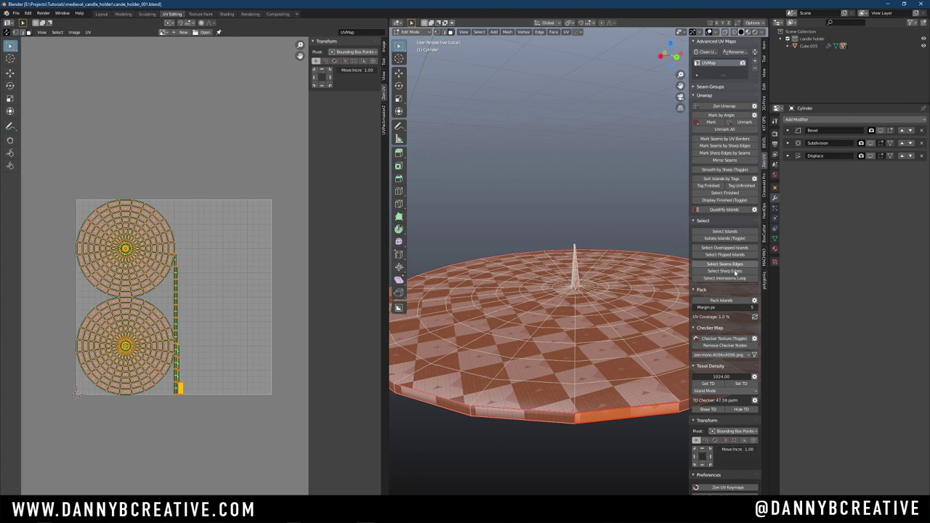
# Pack the plate's UV islands and return to Object Mode
pyautogui.click(722, 300)
pyautogui.scroll(3, 261, 298)
pyautogui.keyDown('ctrl'); pyautogui.moveTo(260, 299); pyautogui.dragTo(228, 327, button='middle'); pyautogui.keyUp('ctrl')
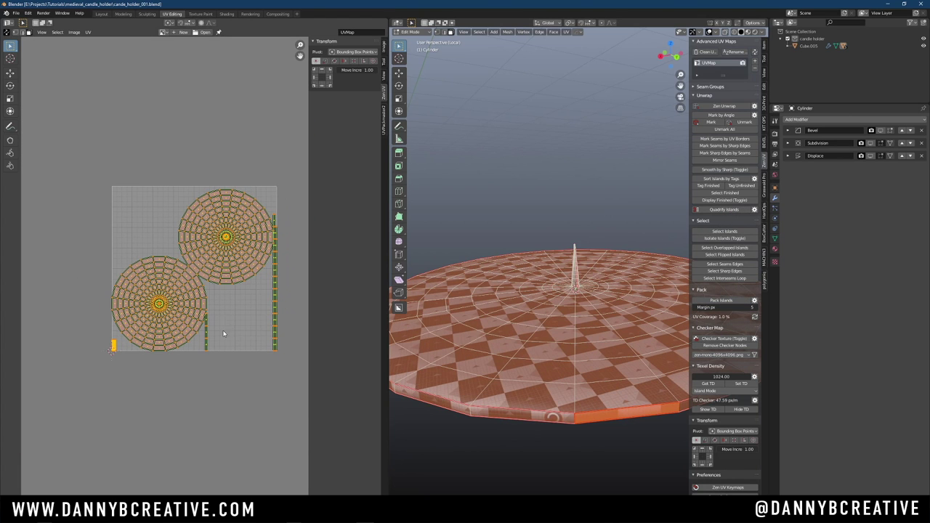
pyautogui.moveTo(565, 223); pyautogui.dragTo(556, 225, button='middle')
pyautogui.press('Tab')
pyautogui.click(560, 176)
# Enable viewport display of the plate's Bevel, Subdivision and Displace modifiers and leave local view
pyautogui.moveTo(561, 182); pyautogui.dragTo(593, 250, button='middle')
pyautogui.click(871, 143)
pyautogui.click(871, 155)
pyautogui.click(880, 131)
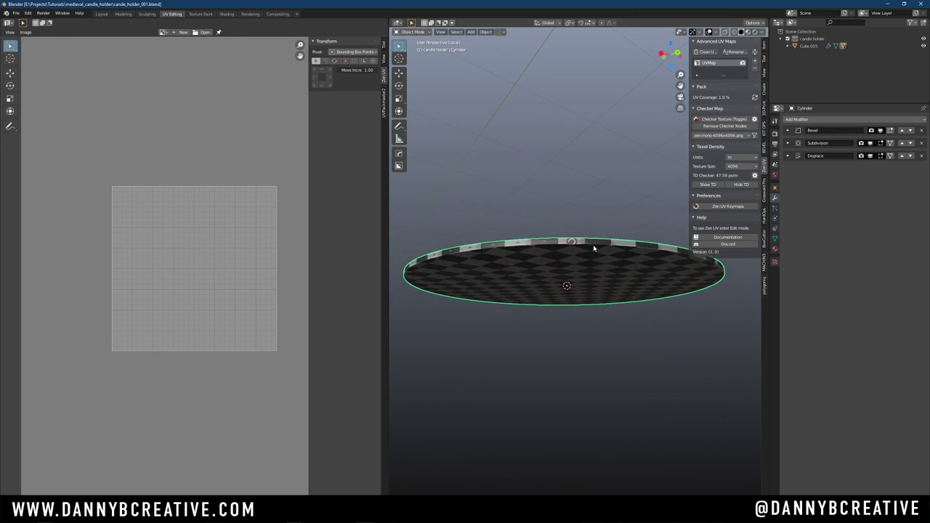
pyautogui.moveTo(593, 247); pyautogui.dragTo(540, 246, button='middle')
pyautogui.press('/')
# Open the front leg below the plate in Edit Mode with edge selection active and nothing selected
pyautogui.click(535, 332)
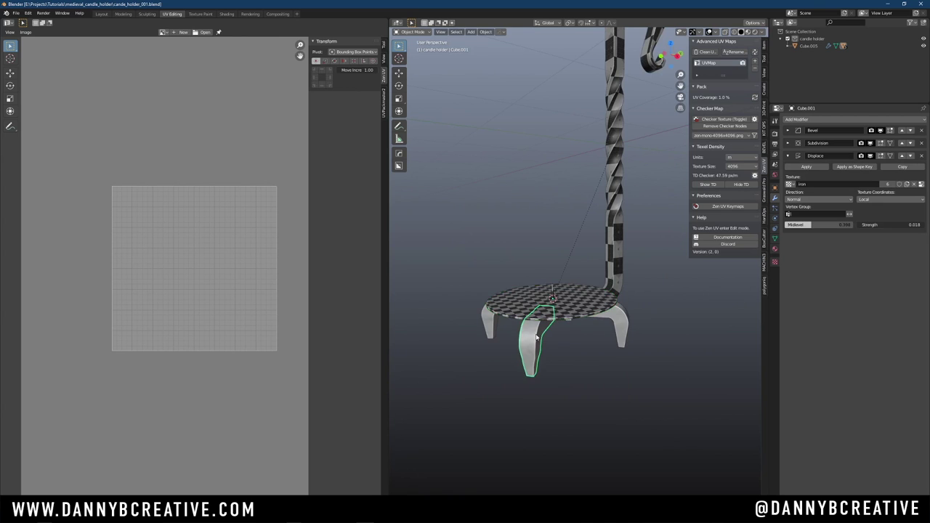
pyautogui.moveTo(537, 333); pyautogui.dragTo(556, 191, button='middle')
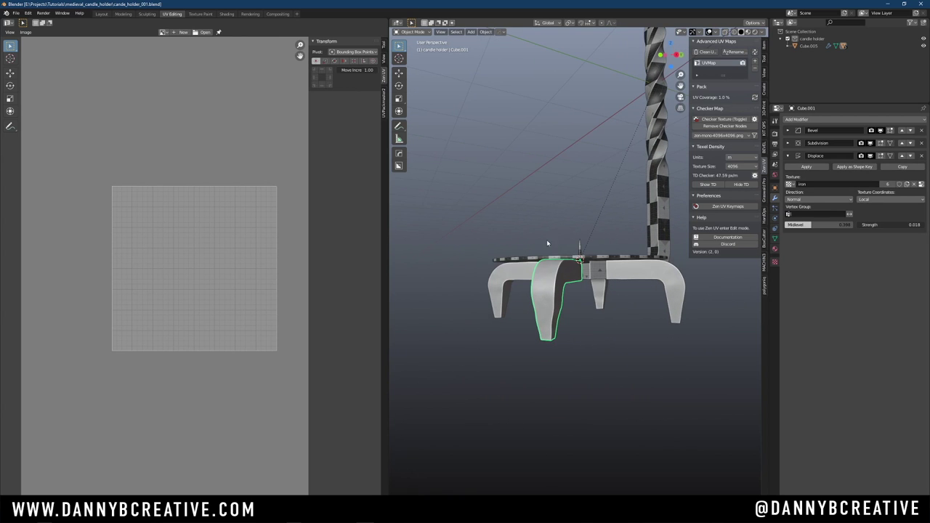
pyautogui.scroll(5, 550, 240)
pyautogui.press('Tab')
pyautogui.click(533, 326)
pyautogui.moveTo(534, 326); pyautogui.dragTo(539, 293, button='middle')
pyautogui.press('Tab')
pyautogui.click(579, 295)
pyautogui.keyDown('alt'); pyautogui.click(531, 304); pyautogui.keyUp('alt')
pyautogui.press('Tab')
pyautogui.click(542, 344)
pyautogui.press('a')
pyautogui.press('a')
# Select the front leg's long corner edges and the edges around both ends, and mark them as seams
pyautogui.keyDown('alt'); pyautogui.click(525, 309); pyautogui.keyUp('alt')
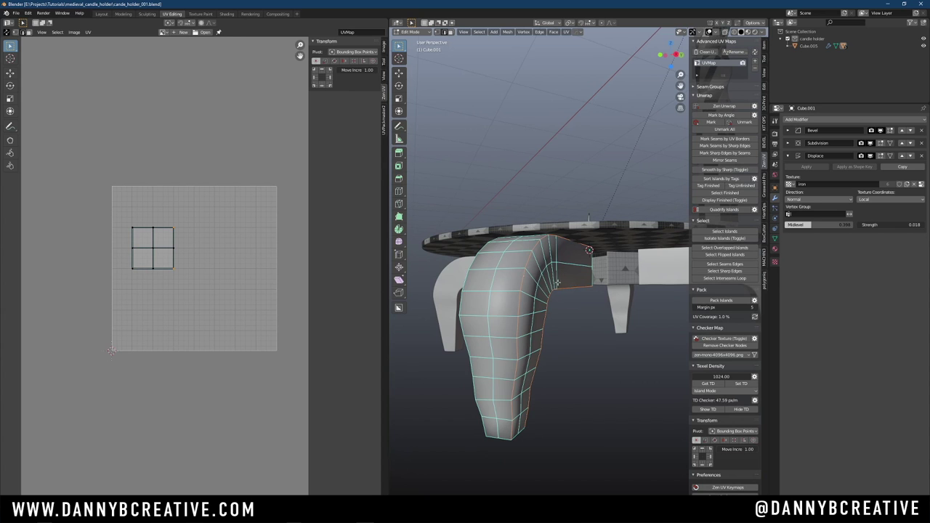
pyautogui.moveTo(467, 282); pyautogui.dragTo(555, 278, button='middle')
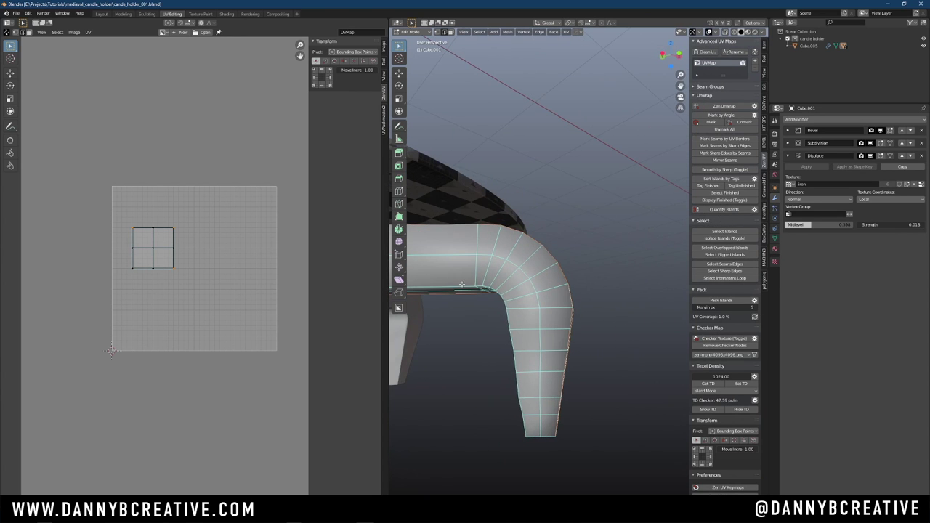
pyautogui.moveTo(460, 285); pyautogui.dragTo(500, 161, button='middle')
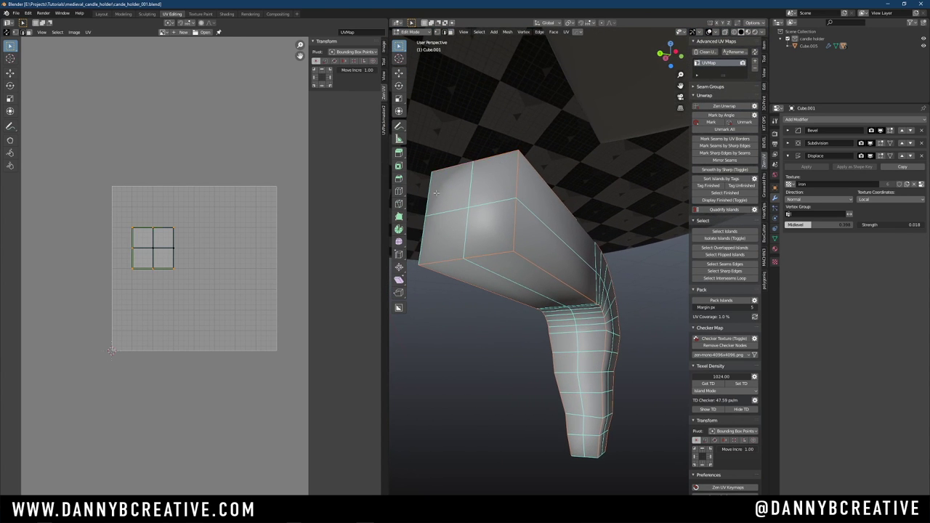
pyautogui.moveTo(456, 246); pyautogui.dragTo(552, 249, button='middle')
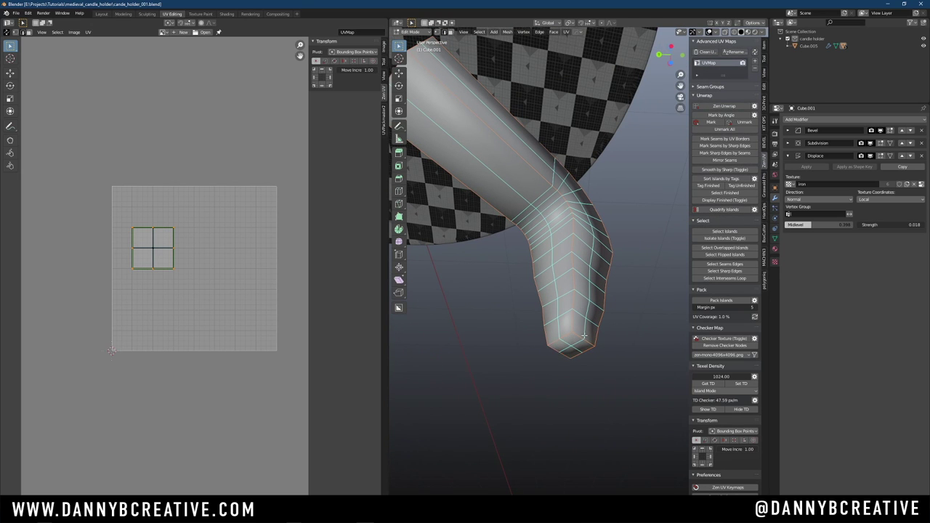
pyautogui.click(712, 122)
pyautogui.scroll(-2, 639, 195)
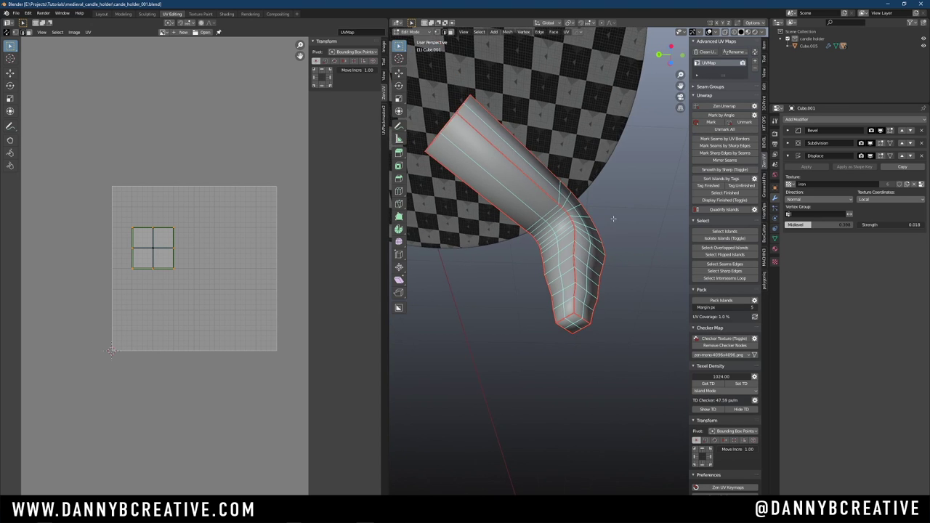
# Unwrap all faces of the front leg with Zen Unwrap and return to Object Mode
pyautogui.moveTo(615, 225); pyautogui.dragTo(621, 255, button='middle')
pyautogui.press('Tab')
pyautogui.click(616, 234)
pyautogui.press('Tab')
pyautogui.click(668, 247)
pyautogui.press('a')
pyautogui.click(724, 106)
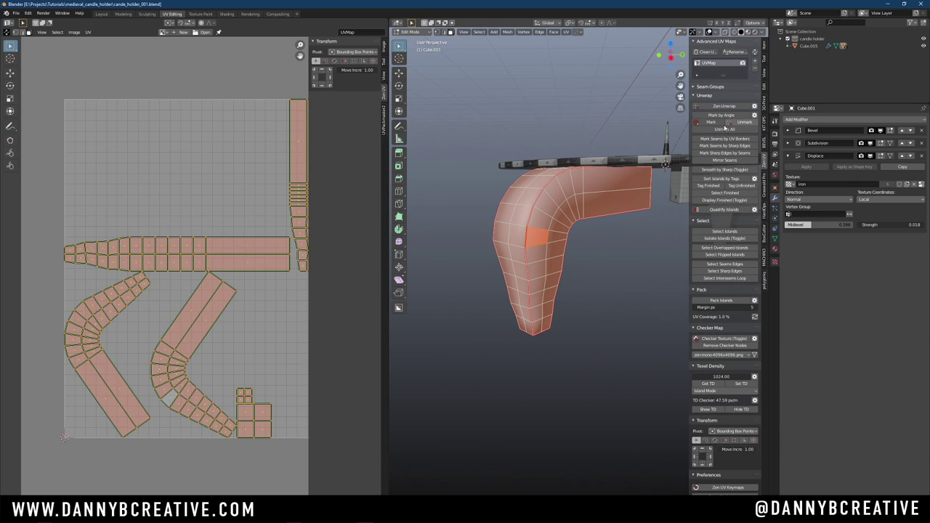
pyautogui.moveTo(599, 238); pyautogui.dragTo(618, 239, button='middle')
pyautogui.press('Tab')
pyautogui.click(637, 163)
# Add the plate and the other legs to the selection and display the checker texture on them
pyautogui.moveTo(600, 195); pyautogui.dragTo(548, 277, button='middle')
pyautogui.scroll(-3, 548, 277)
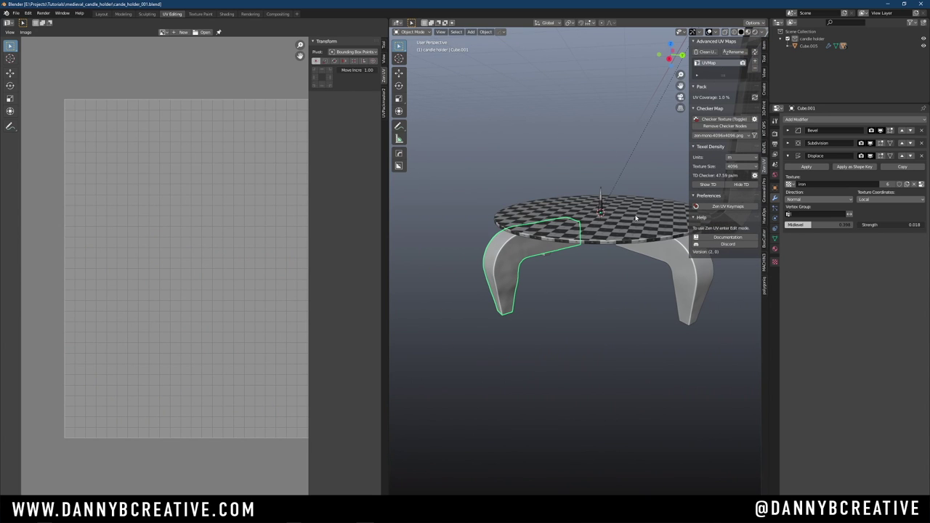
pyautogui.keyDown('shift'); pyautogui.click(682, 202); pyautogui.keyUp('shift')
pyautogui.click(740, 120)
pyautogui.click(740, 120)
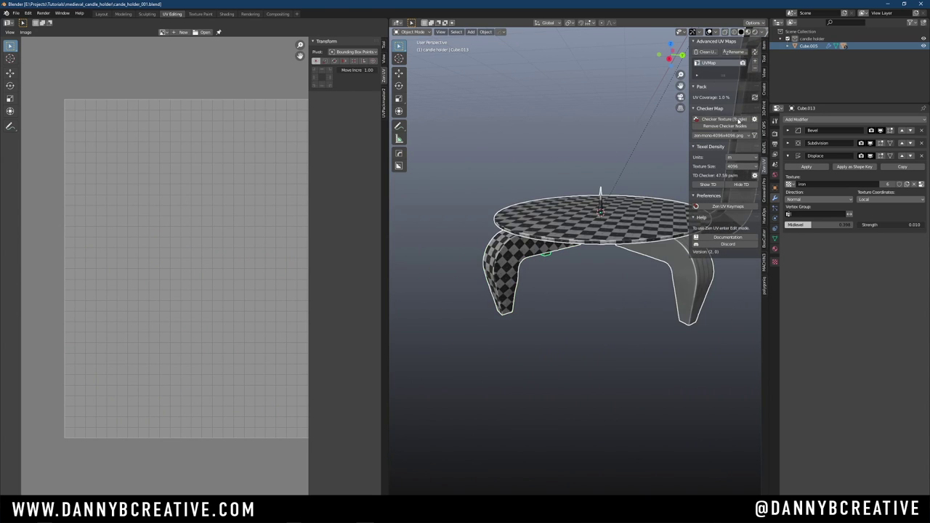
# Isolate the untextured leg Cube.005 in local view and open it in Edit Mode
pyautogui.moveTo(625, 182); pyautogui.dragTo(578, 202, button='middle')
pyautogui.scroll(3, 509, 214)
pyautogui.moveTo(495, 220); pyautogui.dragTo(539, 197, button='middle')
pyautogui.click(562, 207)
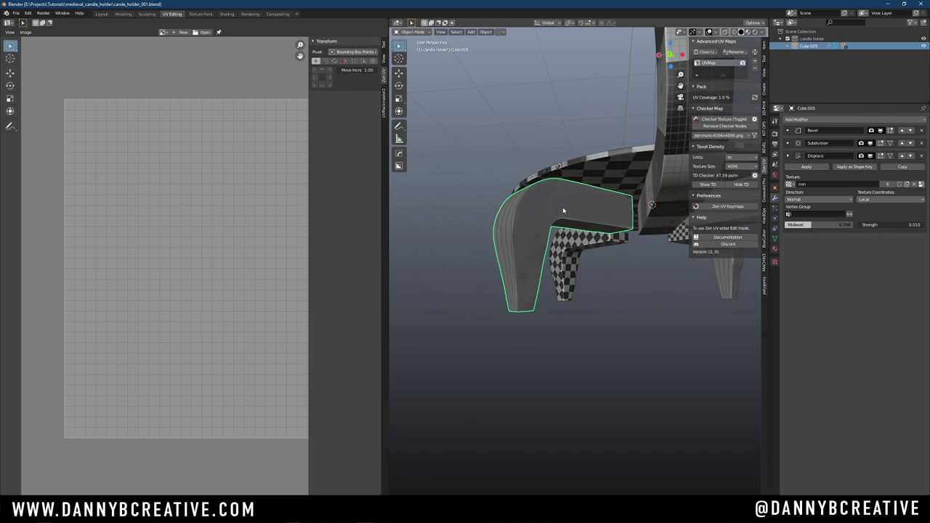
pyautogui.press('KP_Divide')
pyautogui.press('Tab')
pyautogui.click(556, 159)
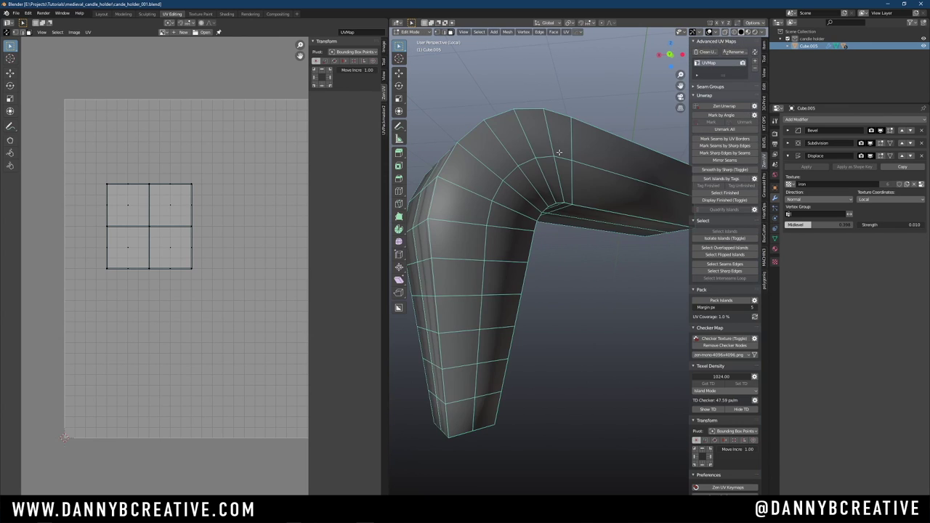
# Mark seams along the corner edges of leg Cube.005 and unwrap it
pyautogui.moveTo(555, 154); pyautogui.dragTo(572, 212, button='middle')
pyautogui.scroll(-2, 550, 197)
pyautogui.press('2')
pyautogui.keyDown('alt'); pyautogui.click(488, 367); pyautogui.keyUp('alt')
pyautogui.moveTo(488, 371); pyautogui.dragTo(731, 139, button='middle')
pyautogui.press('u')
# Mark the corner edges of leg Cube.010 as seams, unwrap the leg, and leave local view
pyautogui.moveTo(508, 233); pyautogui.dragTo(528, 225, button='middle')
pyautogui.press('KP_Divide')
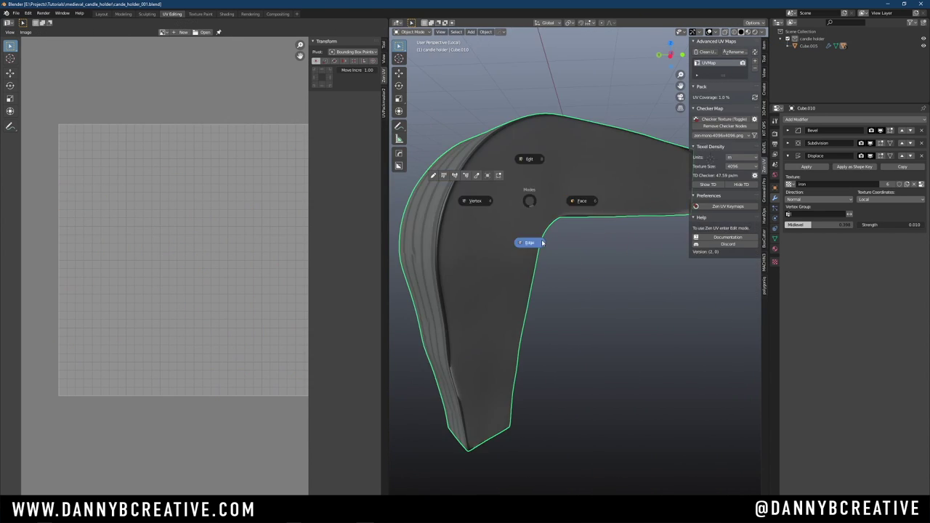
pyautogui.click(529, 242)
pyautogui.moveTo(652, 207); pyautogui.dragTo(656, 150, button='middle')
pyautogui.press('3')
pyautogui.press('a')
pyautogui.press('Tab')
pyautogui.press('KP_Divide')
# Unwrap the last remaining leg, Cube.013, and return to Object Mode
pyautogui.moveTo(610, 218); pyautogui.dragTo(596, 254, button='middle')
pyautogui.click(596, 254)
pyautogui.press('Tab')
pyautogui.press('a')
pyautogui.press('Tab')
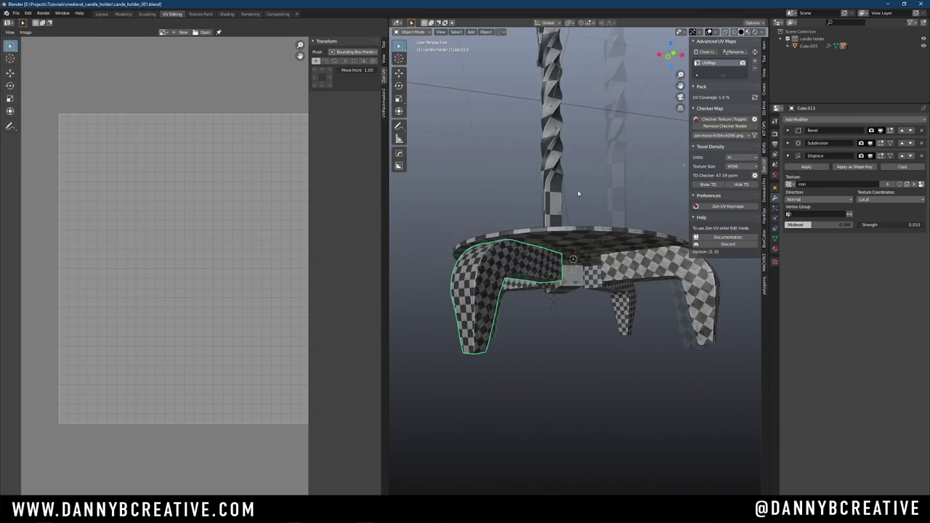
# Select all four legs and open them together in Edit Mode to show their combined UV islands
pyautogui.moveTo(579, 193); pyautogui.dragTo(569, 233, button='middle')
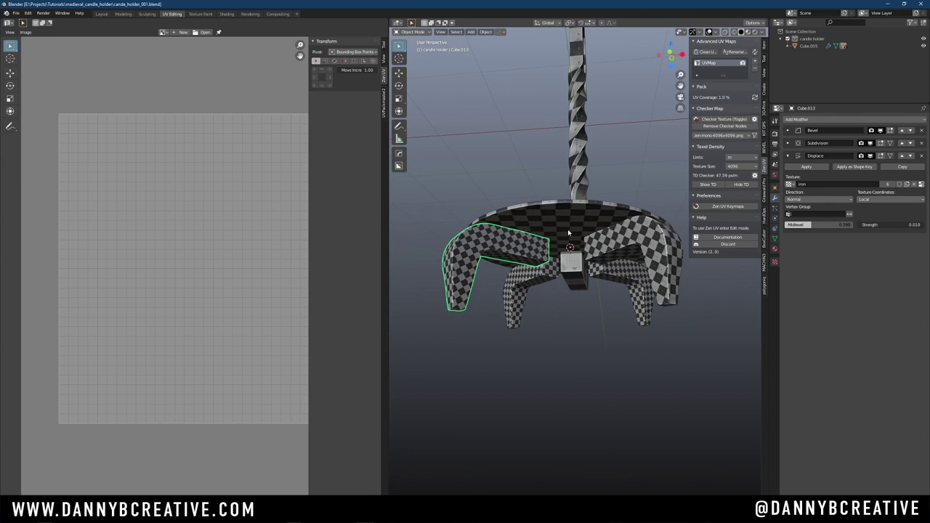
pyautogui.keyDown('shift'); pyautogui.click(605, 242); pyautogui.keyUp('shift')
pyautogui.keyDown('shift'); pyautogui.click(566, 270); pyautogui.keyUp('shift')
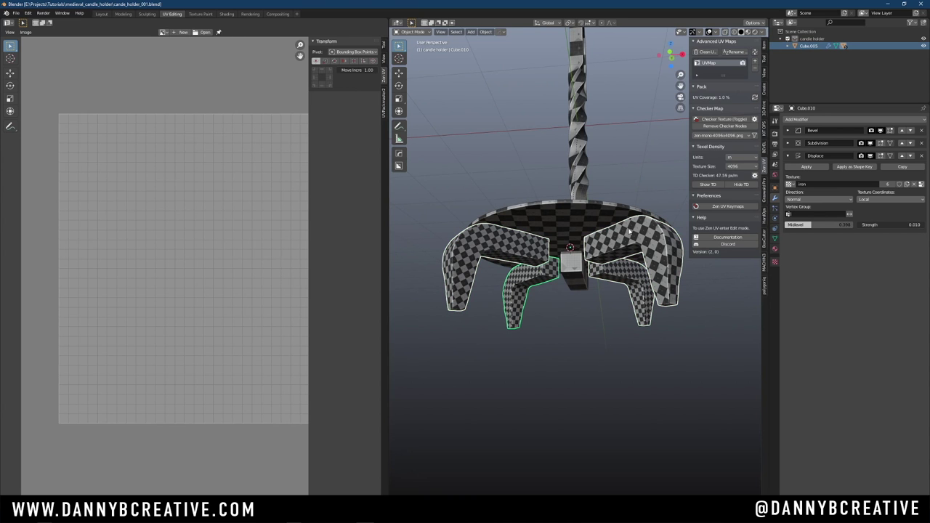
pyautogui.press('Tab')
pyautogui.keyDown('ctrl'); pyautogui.moveTo(171, 225); pyautogui.dragTo(170, 291, button='middle'); pyautogui.keyUp('ctrl')
pyautogui.moveTo(170, 291); pyautogui.dragTo(144, 261, button='middle')
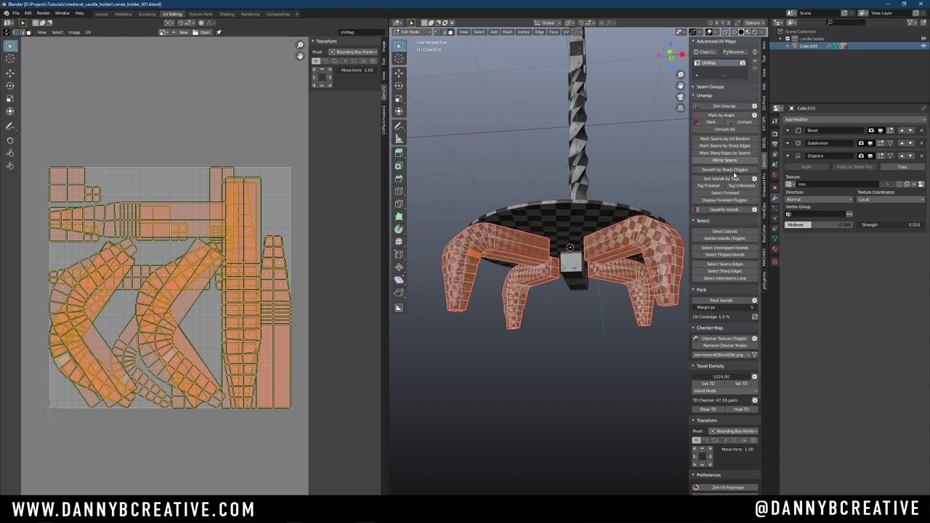
# Straighten the four legs' UV islands with Quadrify Islands and pack them
pyautogui.click(725, 209)
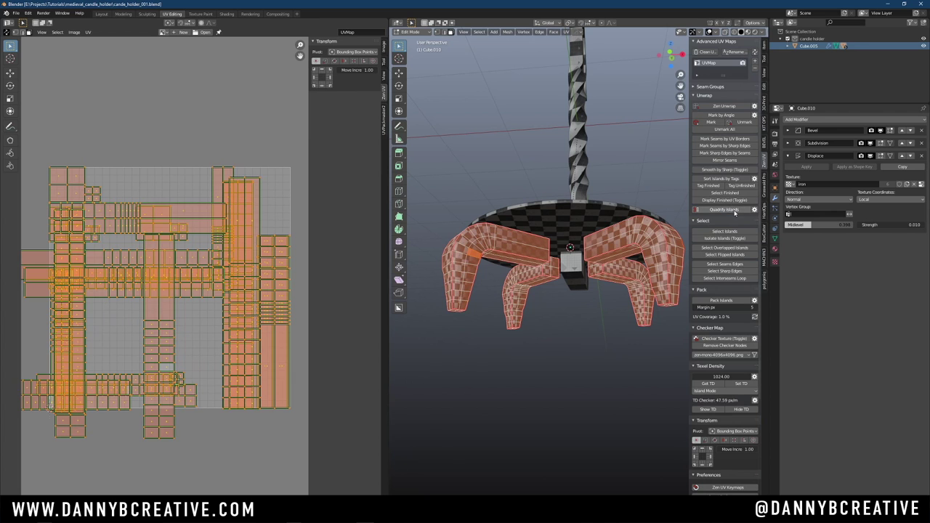
pyautogui.click(723, 300)
pyautogui.moveTo(618, 207); pyautogui.dragTo(574, 156, button='middle')
pyautogui.press('Tab')
pyautogui.click(562, 113)
pyautogui.moveTo(592, 240); pyautogui.dragTo(571, 221, button='middle')
pyautogui.click(537, 229)
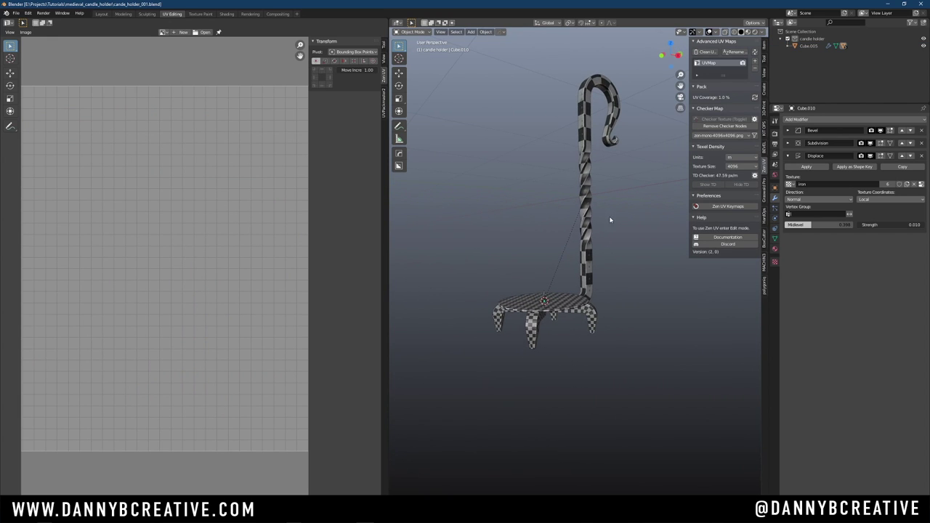
# Select every part of the candle holder, open them in Edit Mode, and pack all their UV islands together
pyautogui.press('a')
pyautogui.hotkey('ctrl', 'Tab')
pyautogui.click(620, 190)
pyautogui.keyDown('ctrl'); pyautogui.moveTo(276, 229); pyautogui.dragTo(221, 271, button='middle'); pyautogui.keyUp('ctrl')
pyautogui.moveTo(568, 262); pyautogui.dragTo(571, 285, button='middle')
pyautogui.scroll(1, 603, 258)
pyautogui.keyDown('shift'); pyautogui.moveTo(609, 255); pyautogui.dragTo(610, 266, button='middle'); pyautogui.keyUp('shift')
pyautogui.click(740, 302)
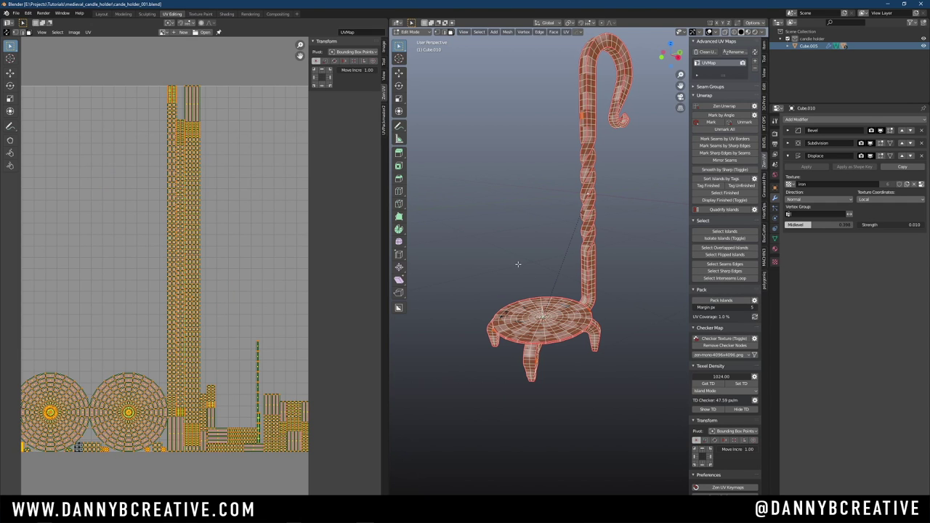
# Return to Object Mode, select the rod, and apply its object transform
pyautogui.moveTo(516, 266)
pyautogui.mouseDown(button='middle')
pyautogui.moveTo(529, 255)
pyautogui.moveTo(530, 274)
pyautogui.mouseUp(button='middle')
pyautogui.keyDown('ctrl'); pyautogui.moveTo(534, 231); pyautogui.dragTo(538, 263, button='middle'); pyautogui.keyUp('ctrl')
pyautogui.keyDown('shift'); pyautogui.moveTo(547, 242); pyautogui.dragTo(535, 264, button='middle'); pyautogui.keyUp('shift')
pyautogui.press('Tab')
pyautogui.click(564, 152)
pyautogui.click(574, 176)
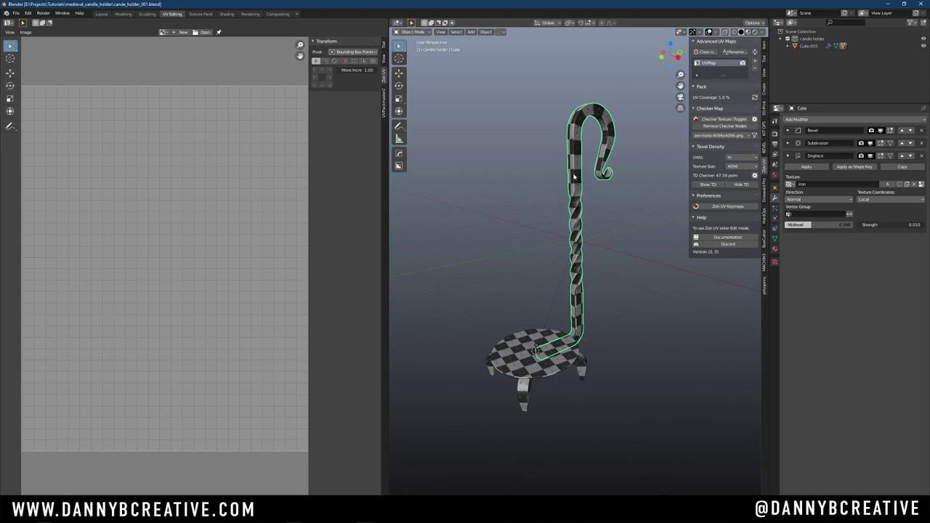
pyautogui.hotkey('ctrl', 'a')
pyautogui.click(574, 178)
# Select all candle holder parts, reopen them in Edit Mode, and repack their UV islands
pyautogui.press('Tab')
pyautogui.press('Tab')
pyautogui.click(552, 212)
pyautogui.press('a')
pyautogui.press('Tab')
pyautogui.click(579, 167)
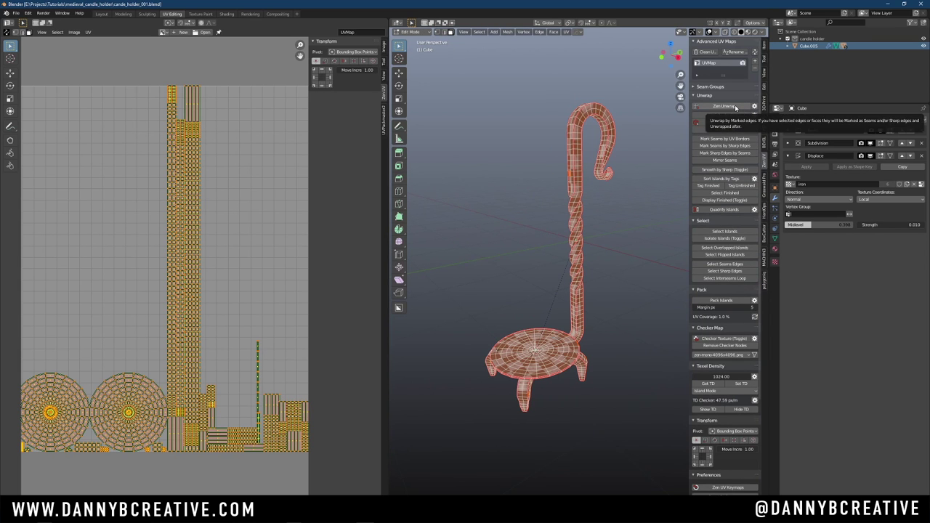
pyautogui.click(730, 301)
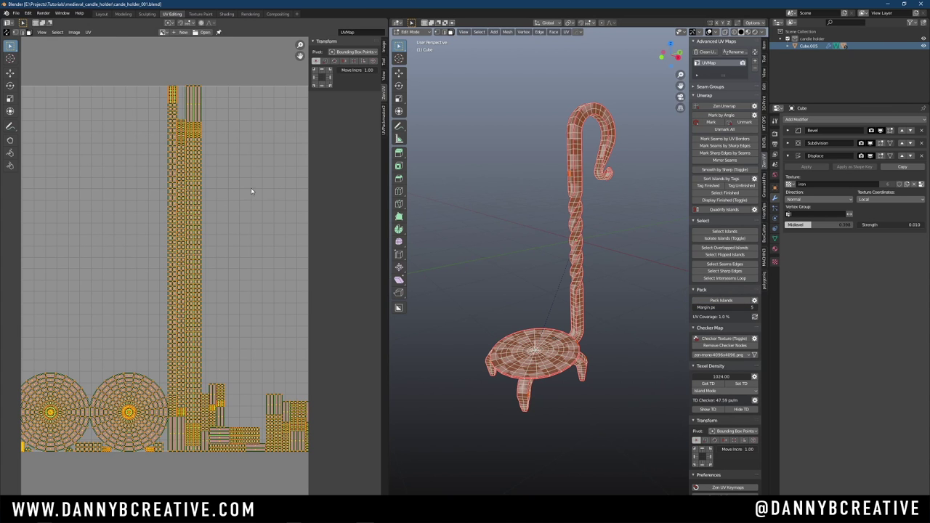
# Examine the packed UV layout and the checker pattern across the whole candle holder
pyautogui.scroll(-2, 190, 271)
pyautogui.keyDown('ctrl'); pyautogui.moveTo(186, 305); pyautogui.dragTo(159, 300, button='middle'); pyautogui.keyUp('ctrl')
pyautogui.scroll(2, 555, 269)
pyautogui.moveTo(555, 269); pyautogui.dragTo(554, 256, button='middle')
pyautogui.keyDown('shift'); pyautogui.moveTo(554, 255); pyautogui.dragTo(589, 294, button='middle'); pyautogui.keyUp('shift')
pyautogui.press('Tab')
pyautogui.click(530, 293)
pyautogui.moveTo(649, 140); pyautogui.dragTo(636, 261, button='middle')
pyautogui.scroll(-1, 284, 268)
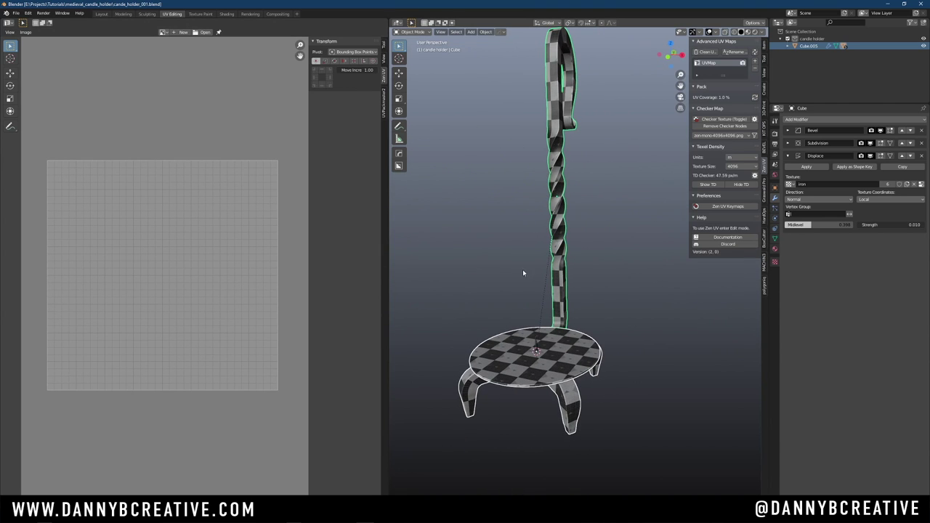
# Check the combined UV islands in Edit Mode once more, return to Object Mode, and save the file
pyautogui.press('Tab')
pyautogui.click(579, 220)
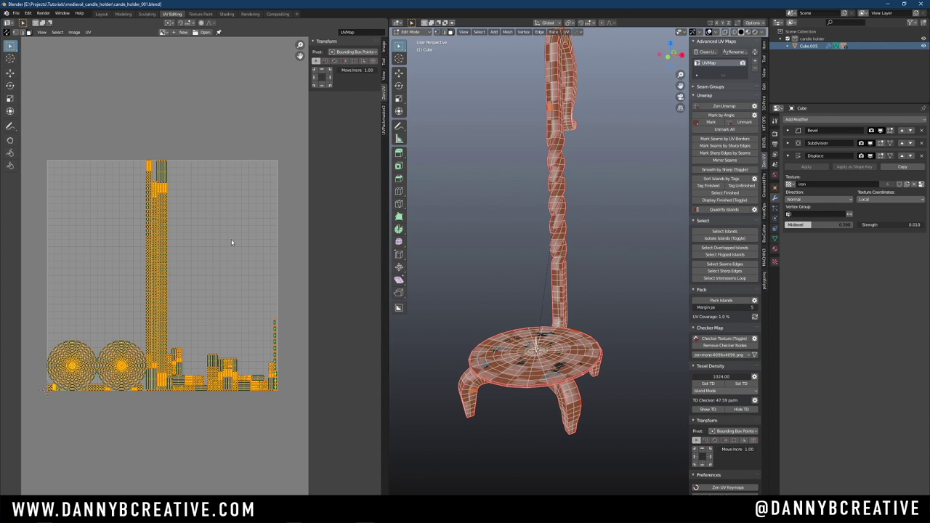
pyautogui.hotkey('ctrl', 'Tab')
pyautogui.click(589, 139)
pyautogui.moveTo(605, 183); pyautogui.dragTo(608, 223, button='middle')
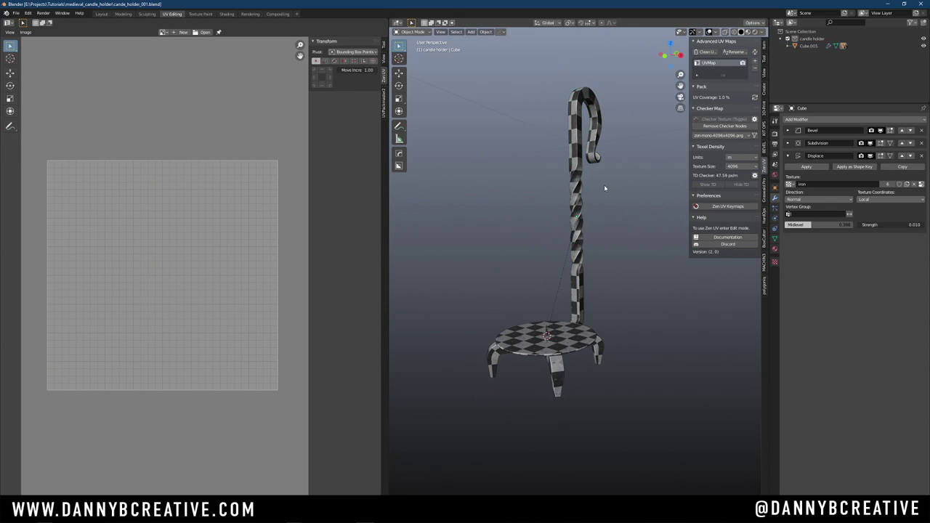
pyautogui.hotkey('ctrl', 's')
pyautogui.click(667, 186)
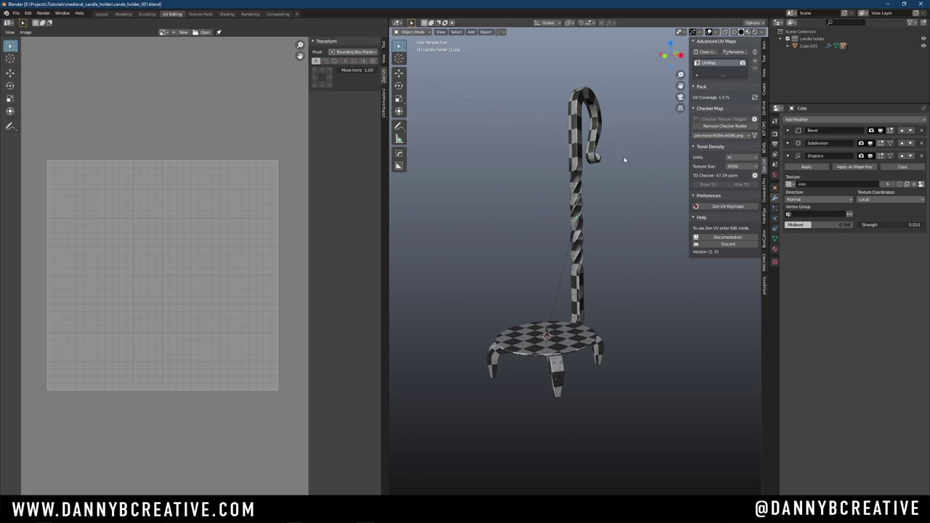
# Remove the checker nodes from all candle holder parts and switch to the Layout workspace
pyautogui.click(579, 159)
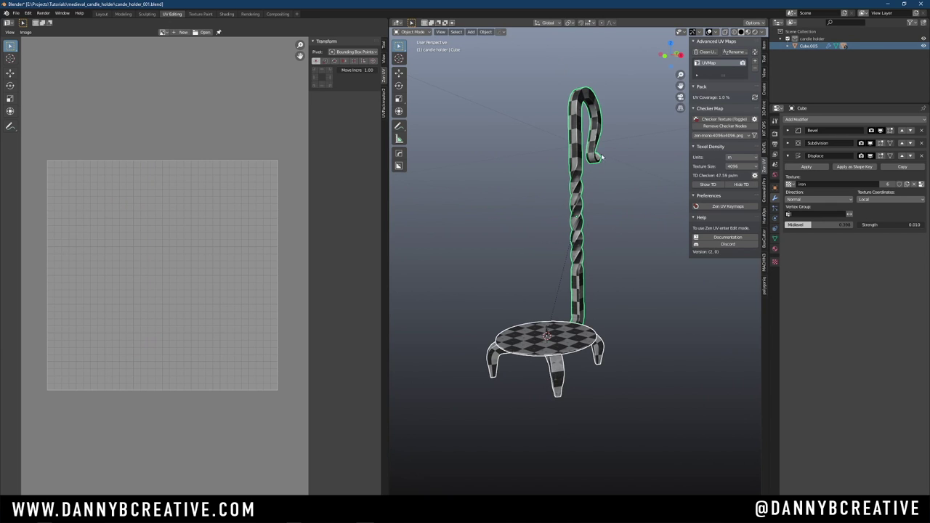
pyautogui.click(731, 128)
pyautogui.moveTo(579, 208); pyautogui.dragTo(550, 220, button='middle')
pyautogui.scroll(1, 548, 222)
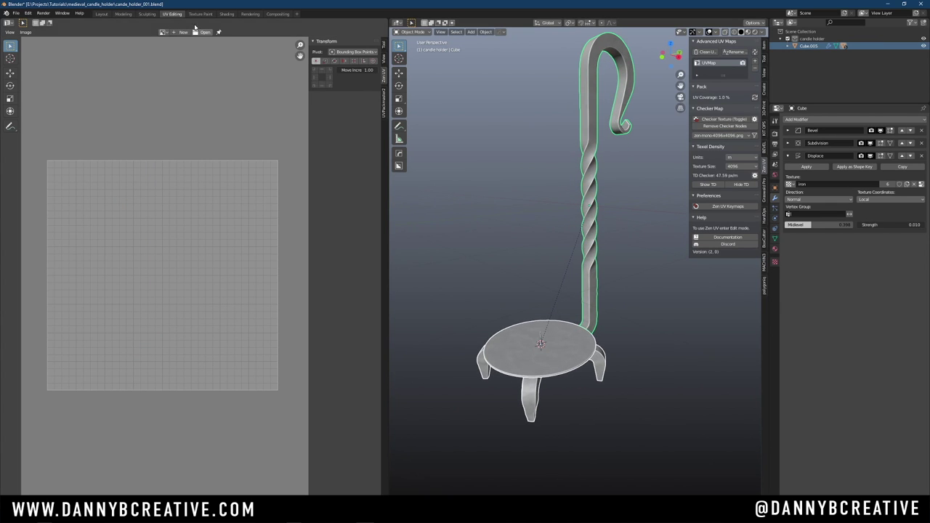
pyautogui.click(101, 14)
pyautogui.scroll(-4, 453, 208)
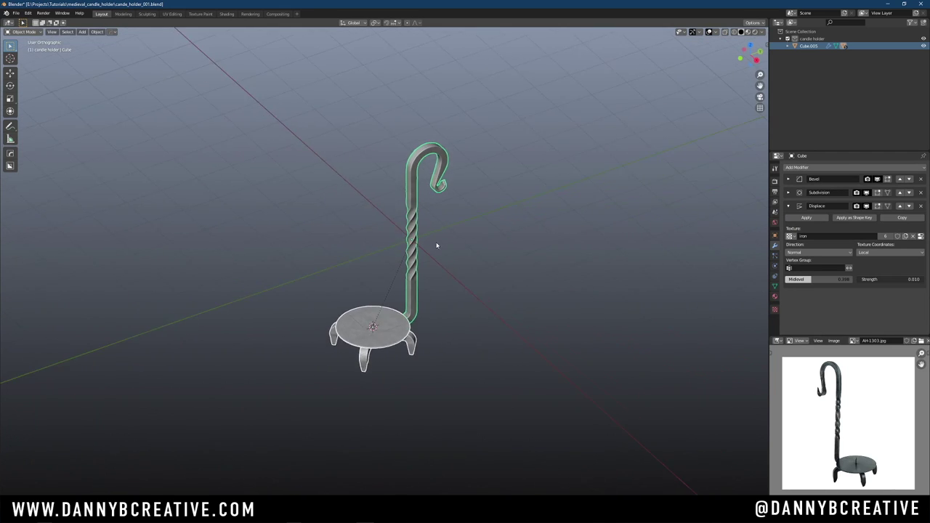
# Check the file commands for exporting the candle holder and save the Blender file
pyautogui.scroll(4, 431, 248)
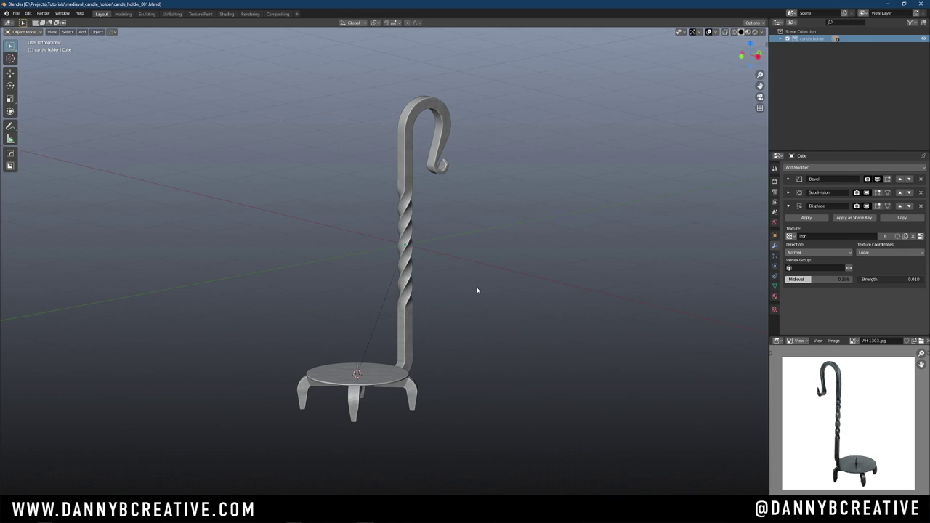
pyautogui.click(15, 13)
pyautogui.moveTo(44, 118)
pyautogui.keyDown('ctrl'); pyautogui.moveTo(470, 276); pyautogui.dragTo(473, 254, button='middle'); pyautogui.keyUp('ctrl')
pyautogui.hotkey('ctrl', 's')
pyautogui.press('Escape')
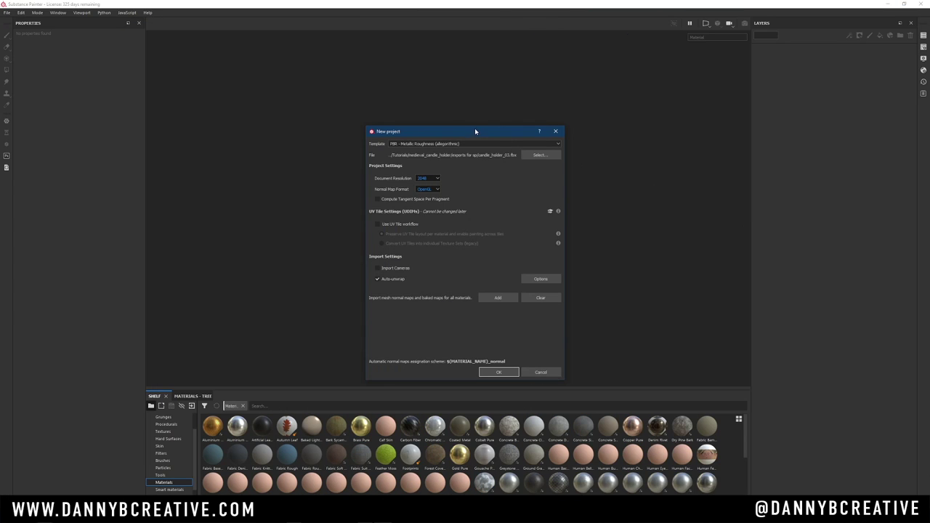
# Switch to Substance Painter and create a PBR - Metallic Roughness project from candle_holder_03.fbx with 2048 document resolution and OpenGL normals
pyautogui.moveTo(475, 131); pyautogui.dragTo(461, 103)
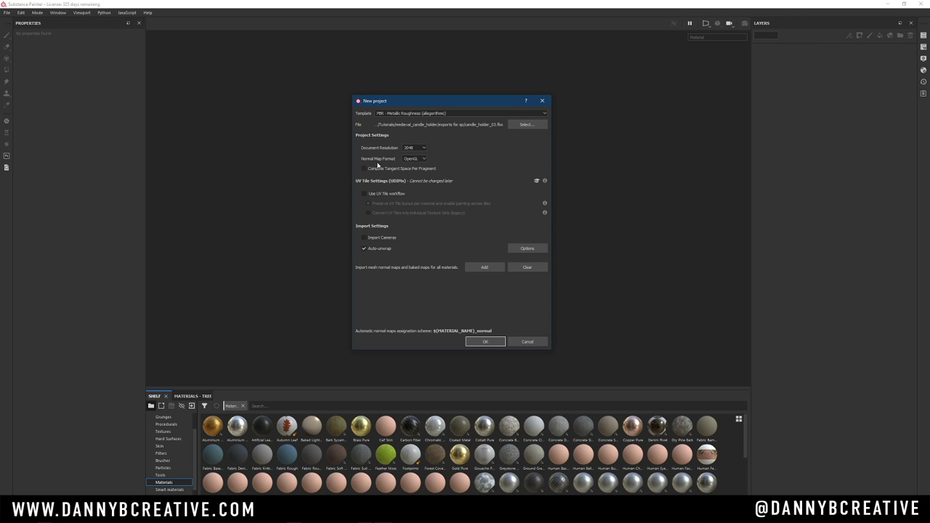
pyautogui.click(490, 342)
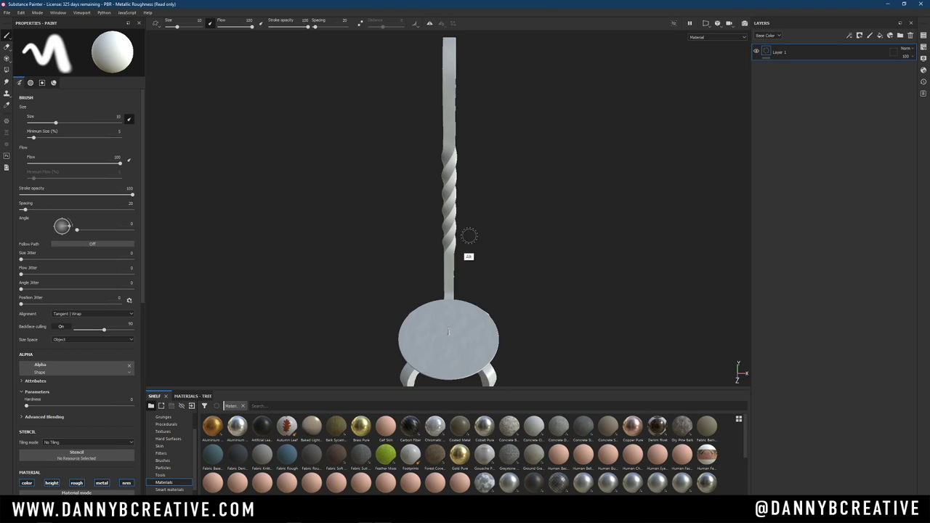
pyautogui.moveTo(465, 184)
pyautogui.keyDown('alt'); pyautogui.mouseDown()
pyautogui.moveTo(439, 218)
pyautogui.moveTo(465, 213)
pyautogui.moveTo(421, 212)
pyautogui.moveTo(463, 190)
pyautogui.moveTo(458, 200)
pyautogui.moveTo(475, 210)
pyautogui.moveTo(461, 223)
pyautogui.moveTo(457, 207)
pyautogui.mouseUp(); pyautogui.keyUp('alt')
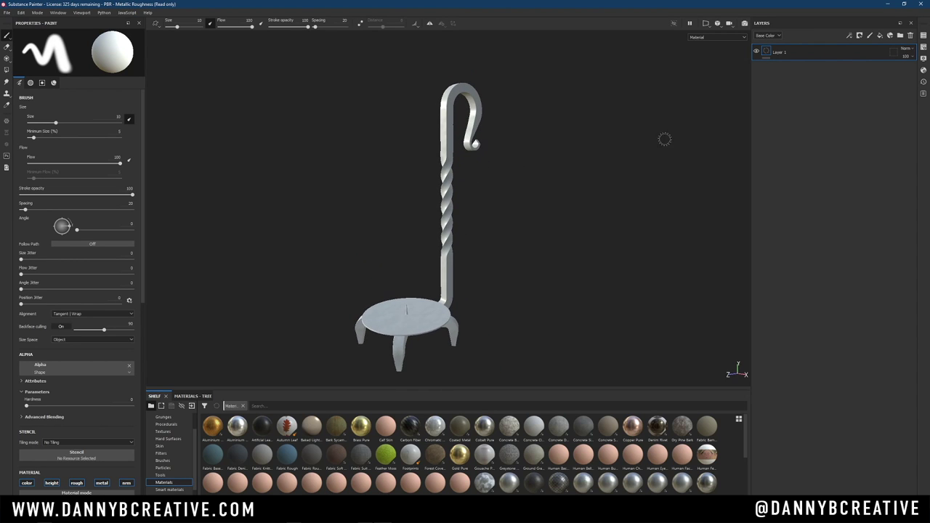
# Bake all mesh maps for the texture set at 2048 output size, using the low poly mesh as the high poly mesh
pyautogui.click(923, 46)
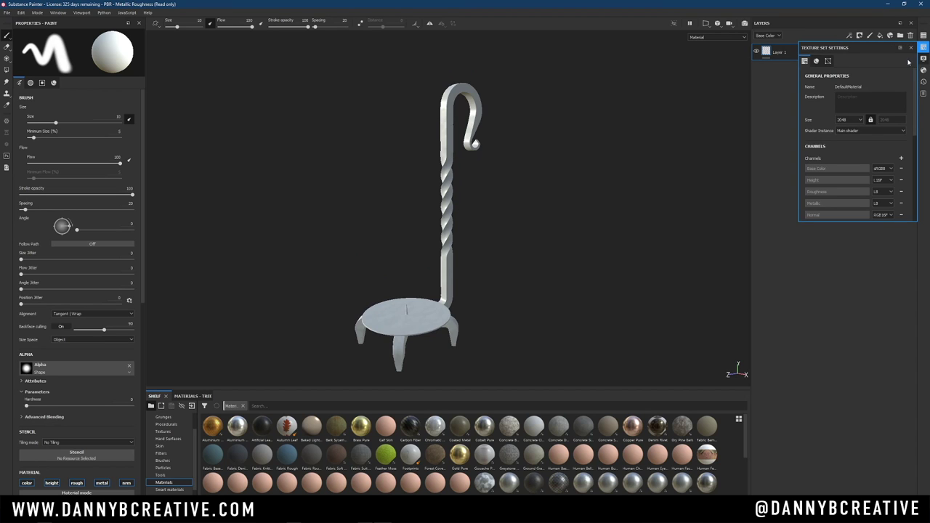
pyautogui.scroll(-5, 901, 138)
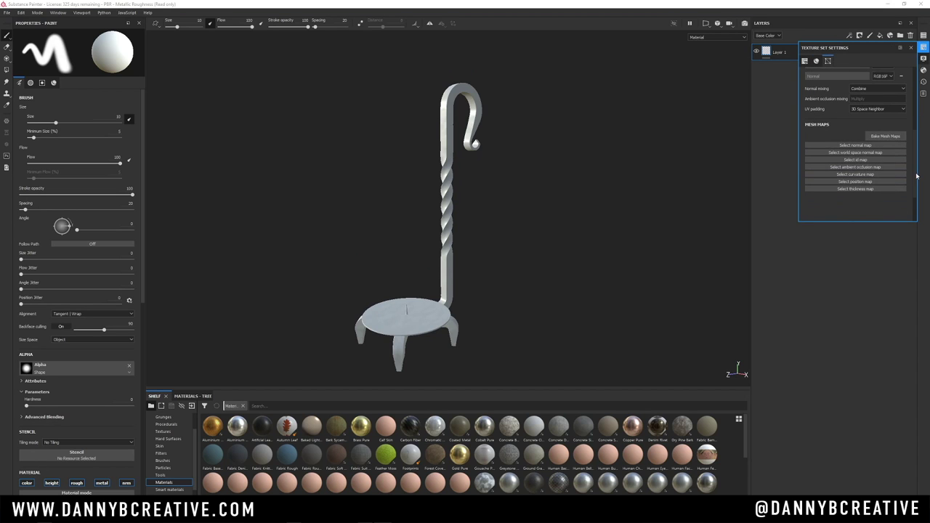
pyautogui.click(898, 137)
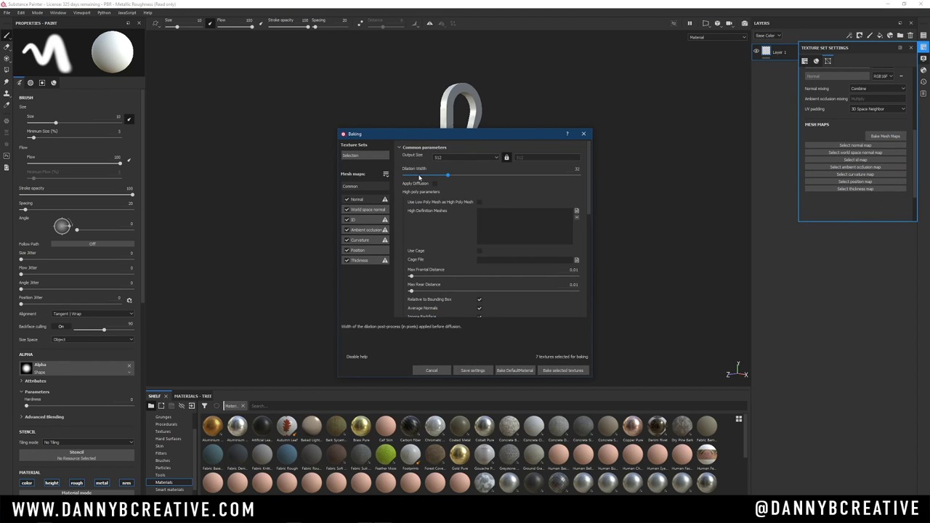
pyautogui.click(457, 159)
pyautogui.click(451, 194)
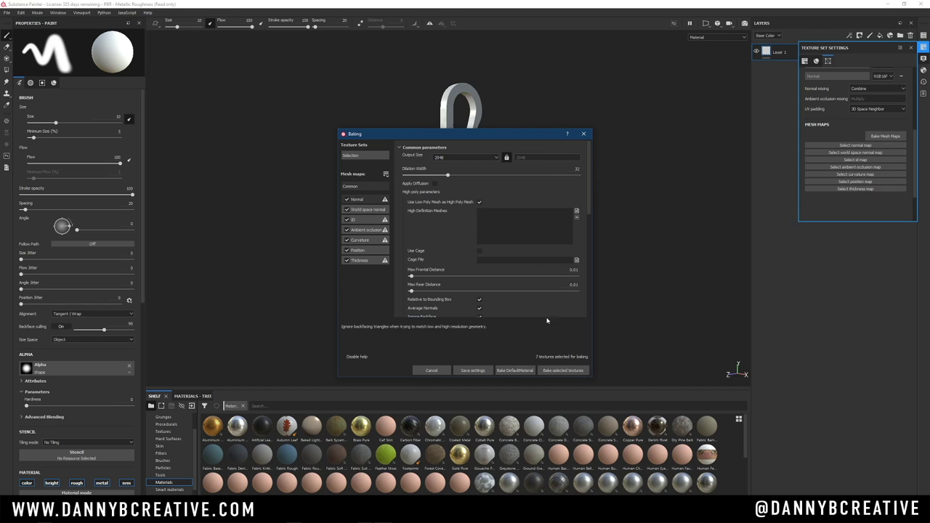
pyautogui.click(562, 370)
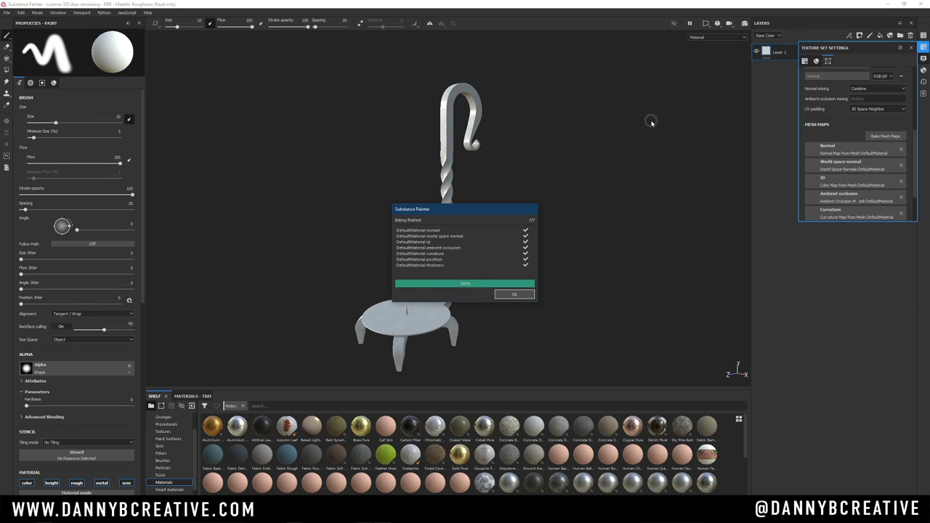
pyautogui.click(520, 295)
# Search the smart materials for "metal" and apply Iron Forged Old to the candle holder
pyautogui.keyDown('alt'); pyautogui.moveTo(523, 218); pyautogui.dragTo(471, 257); pyautogui.keyUp('alt')
pyautogui.moveTo(471, 256)
pyautogui.keyDown('shift'); pyautogui.mouseDown(button='right')
pyautogui.moveTo(461, 235)
pyautogui.moveTo(426, 238)
pyautogui.mouseUp(button='right'); pyautogui.keyUp('shift')
pyautogui.keyDown('alt'); pyautogui.moveTo(427, 237); pyautogui.dragTo(474, 237); pyautogui.keyUp('alt')
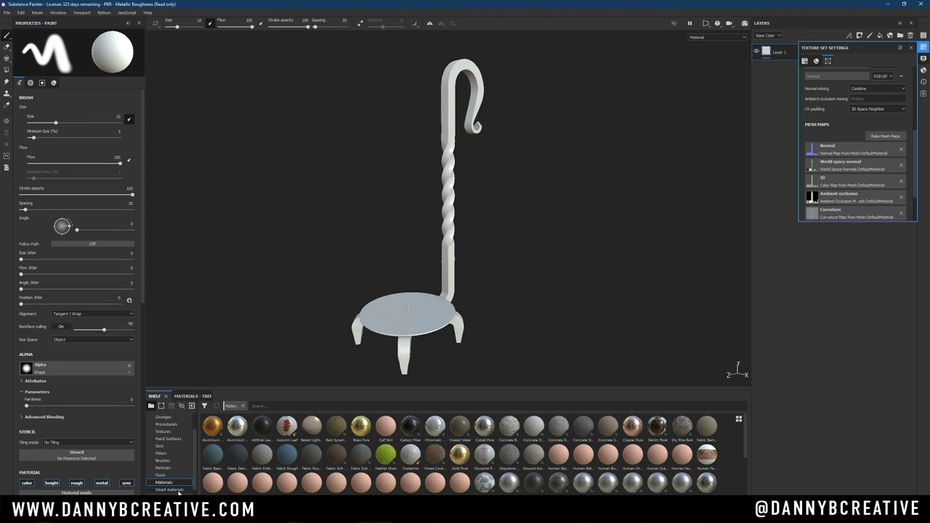
pyautogui.click(175, 490)
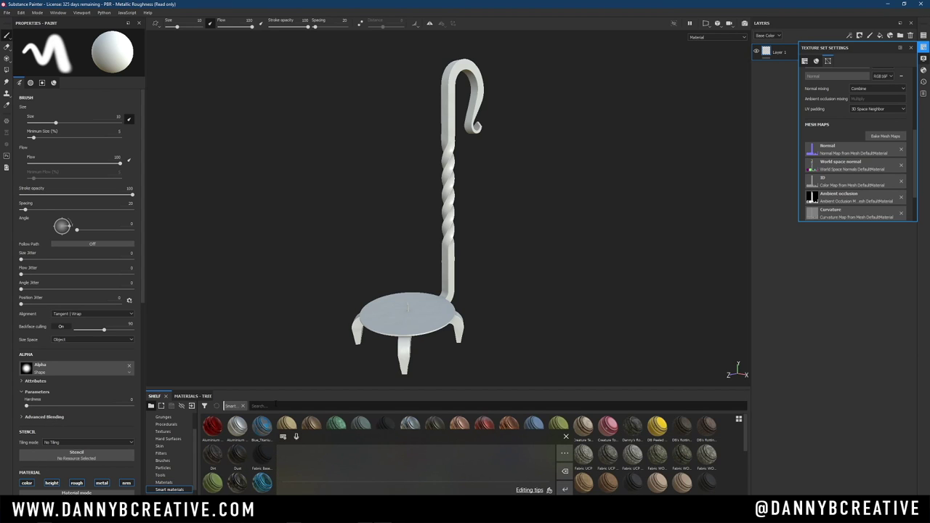
pyautogui.write('metal')
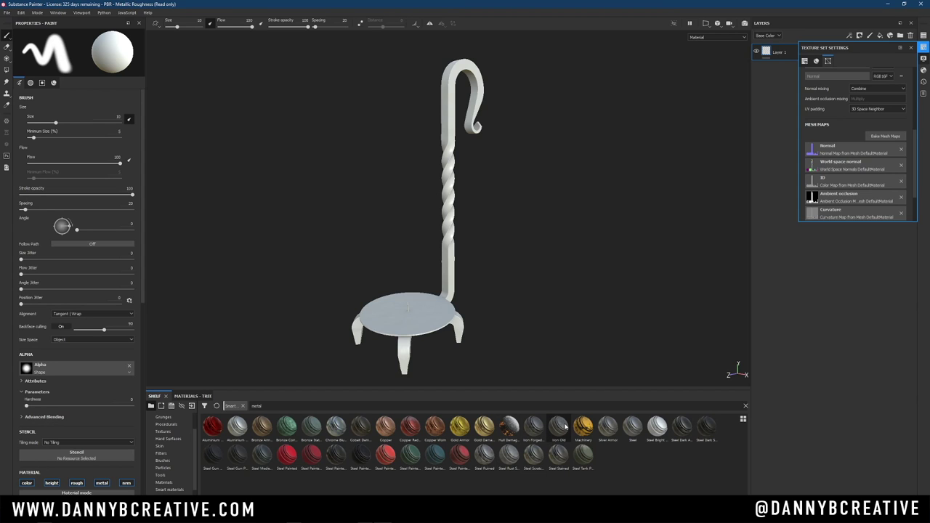
pyautogui.moveTo(535, 427); pyautogui.dragTo(447, 319)
pyautogui.moveTo(490, 214)
pyautogui.keyDown('alt'); pyautogui.mouseDown()
pyautogui.moveTo(403, 175)
pyautogui.moveTo(467, 223)
pyautogui.mouseUp(); pyautogui.keyUp('alt')
pyautogui.keyDown('alt'); pyautogui.moveTo(467, 222); pyautogui.dragTo(438, 301, button='right'); pyautogui.keyUp('alt')
pyautogui.keyDown('alt'); pyautogui.moveTo(438, 301); pyautogui.dragTo(472, 200); pyautogui.keyUp('alt')
pyautogui.keyDown('shift'); pyautogui.moveTo(471, 218); pyautogui.dragTo(461, 224, button='right'); pyautogui.keyUp('shift')
pyautogui.keyDown('alt'); pyautogui.moveTo(449, 261); pyautogui.dragTo(445, 296); pyautogui.keyUp('alt')
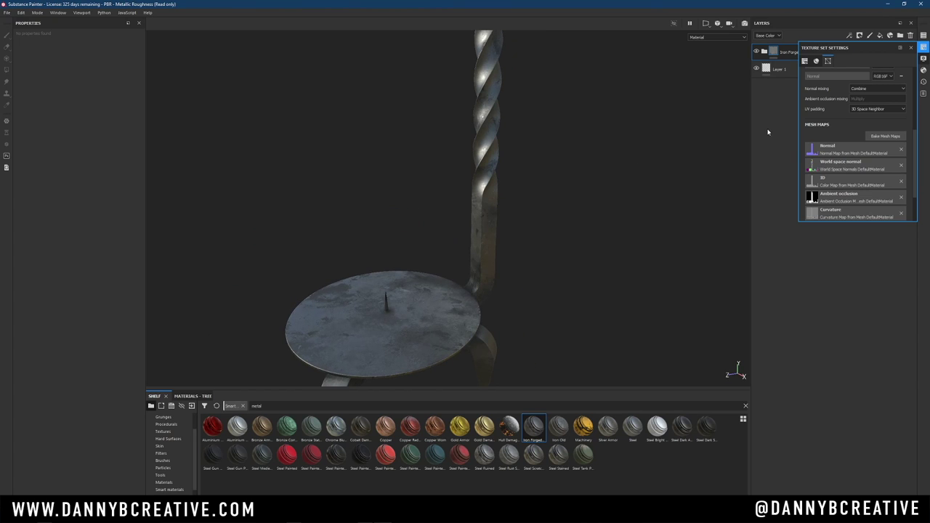
# Close the texture set settings and darken the base color of Iron Forged Old's Base layer to 262626
pyautogui.click(911, 47)
pyautogui.click(764, 52)
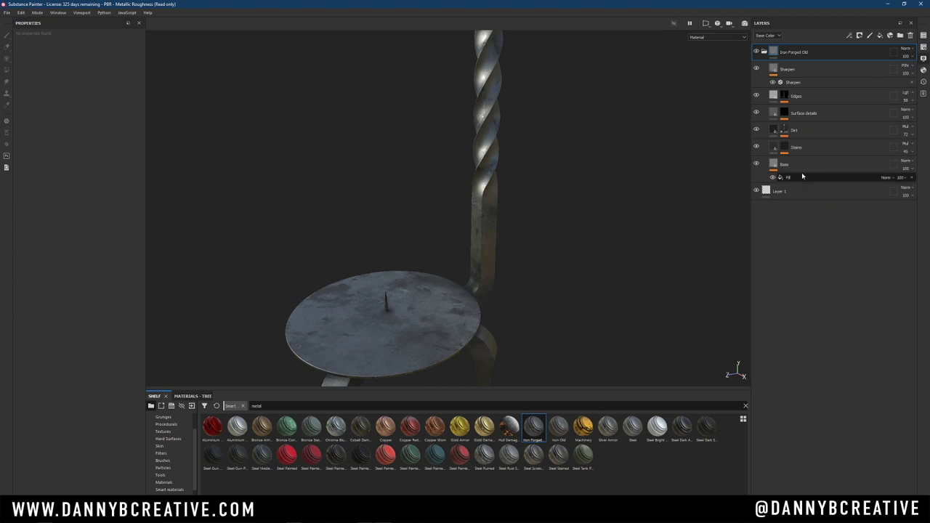
pyautogui.click(782, 167)
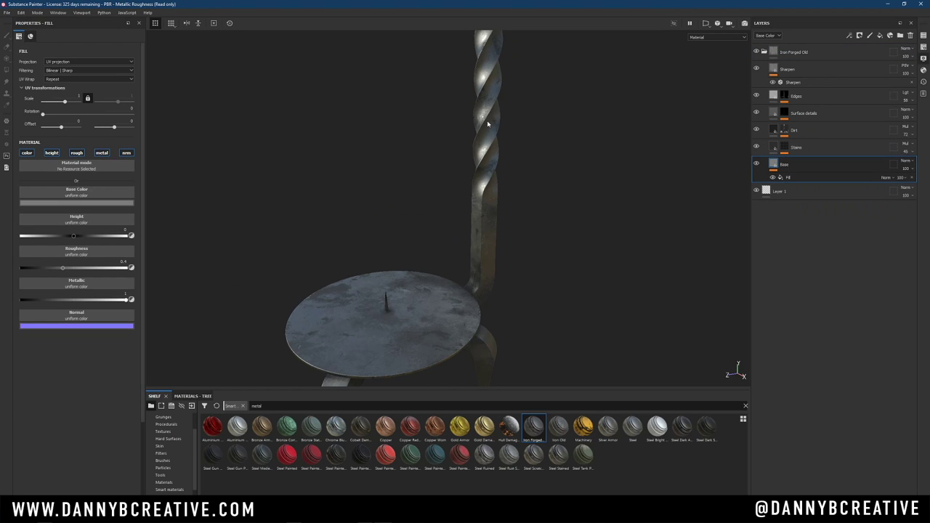
pyautogui.click(106, 202)
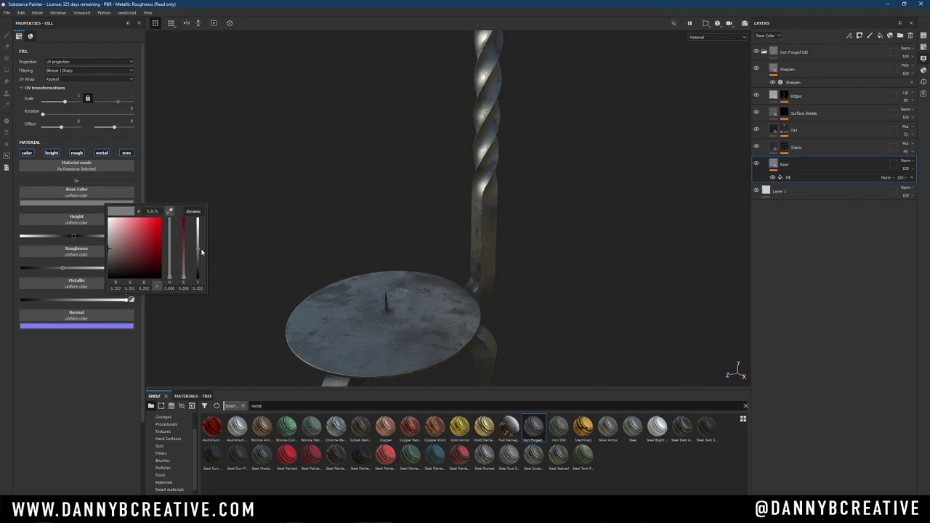
pyautogui.moveTo(200, 251); pyautogui.dragTo(201, 270)
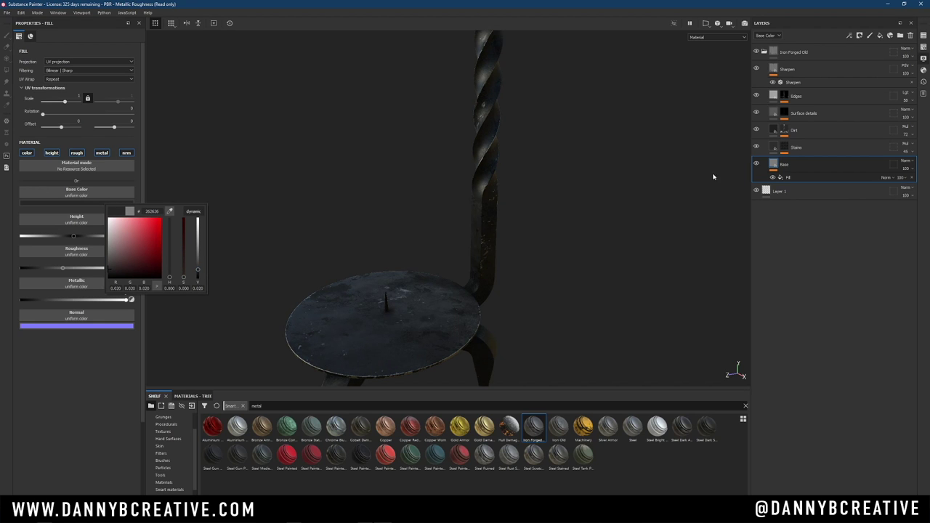
pyautogui.keyDown('alt'); pyautogui.moveTo(548, 249); pyautogui.dragTo(488, 218); pyautogui.keyUp('alt')
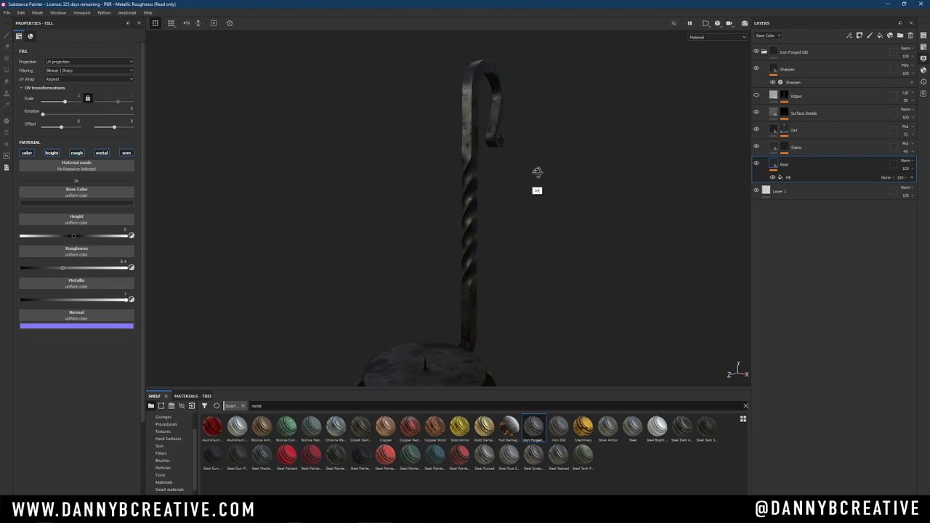
# Hide and reshow the Edges and Dirt layers to check their effect on the metal surface
pyautogui.keyDown('alt'); pyautogui.moveTo(557, 162); pyautogui.dragTo(633, 133); pyautogui.keyUp('alt')
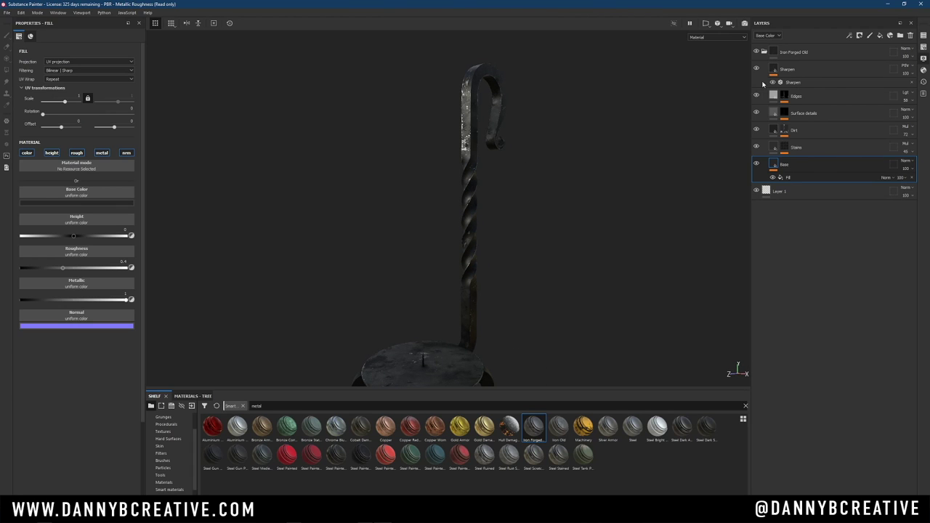
pyautogui.click(758, 129)
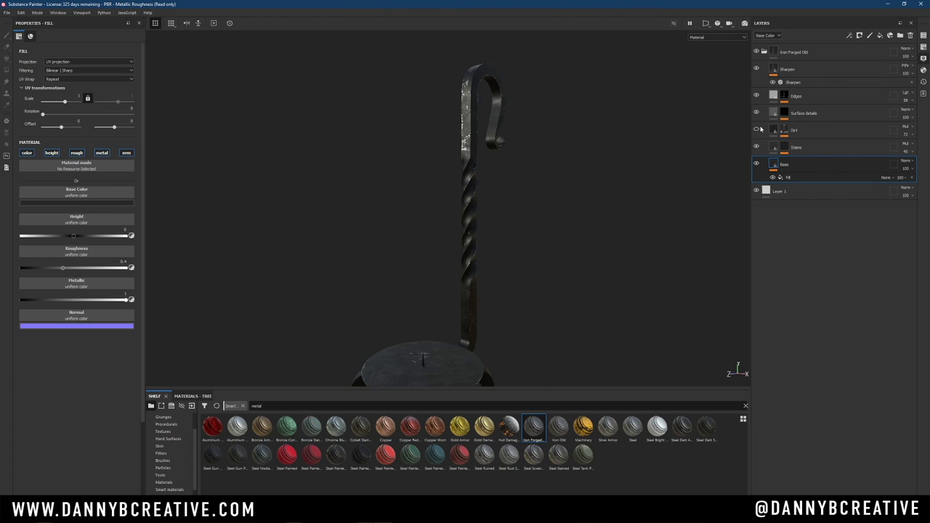
pyautogui.click(759, 129)
pyautogui.keyDown('alt'); pyautogui.moveTo(479, 242); pyautogui.dragTo(523, 174); pyautogui.keyUp('alt')
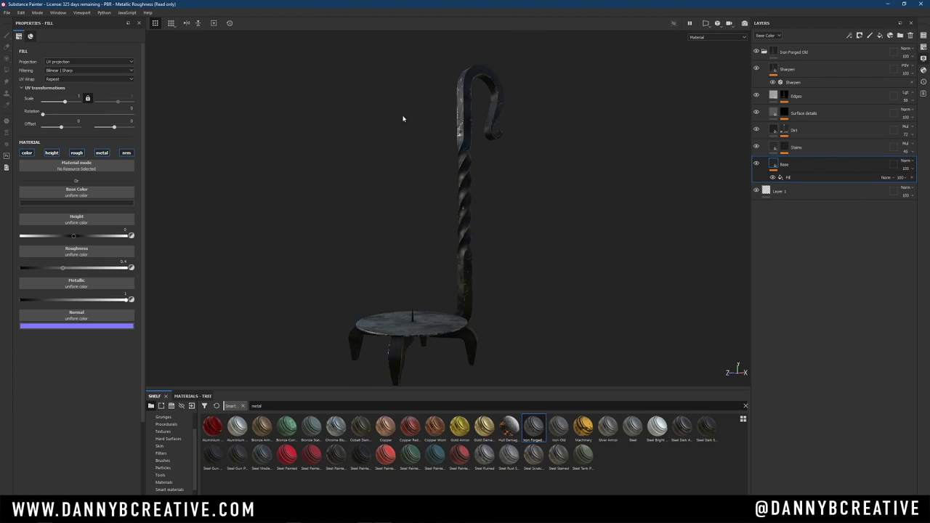
# Export the project's texture maps for the candle holder
pyautogui.click(7, 13)
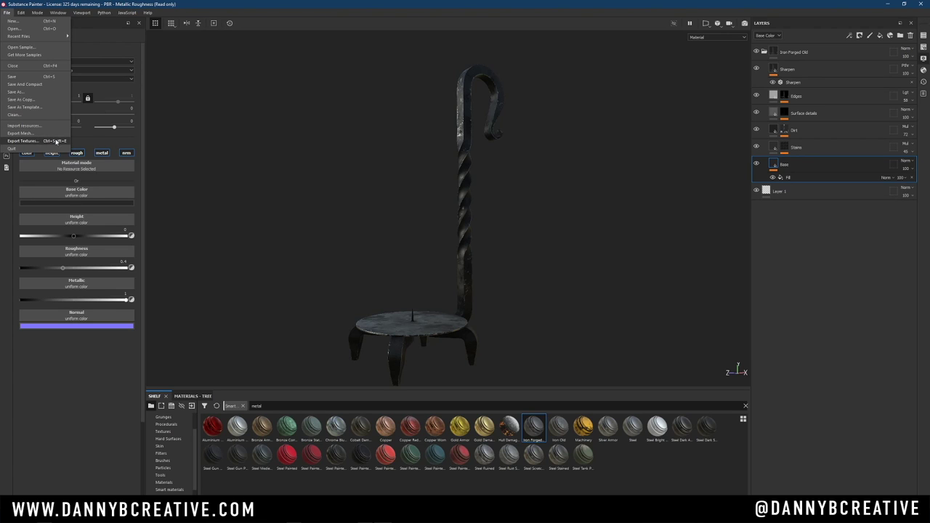
pyautogui.click(679, 151)
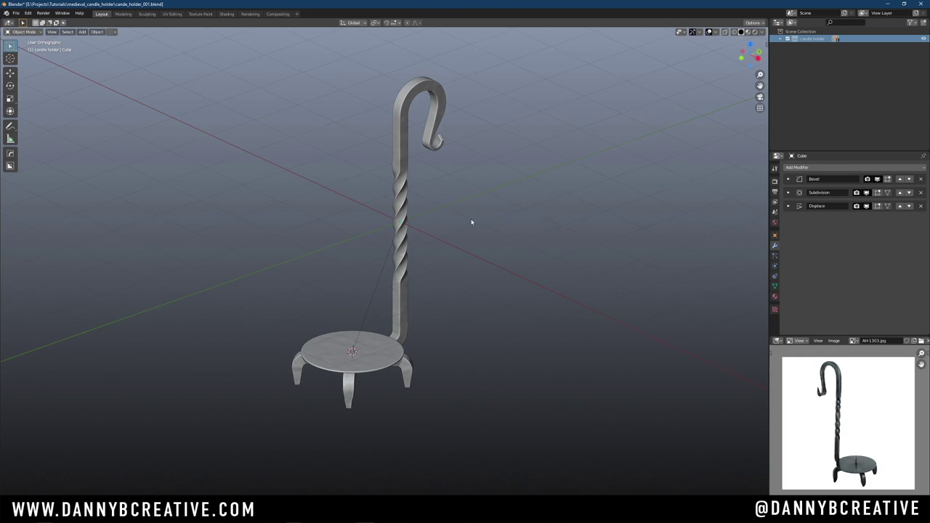
# Switch to Blender's Shading workspace and create a new material named candle_holder on the twisted rod
pyautogui.moveTo(471, 221); pyautogui.dragTo(470, 234, button='middle')
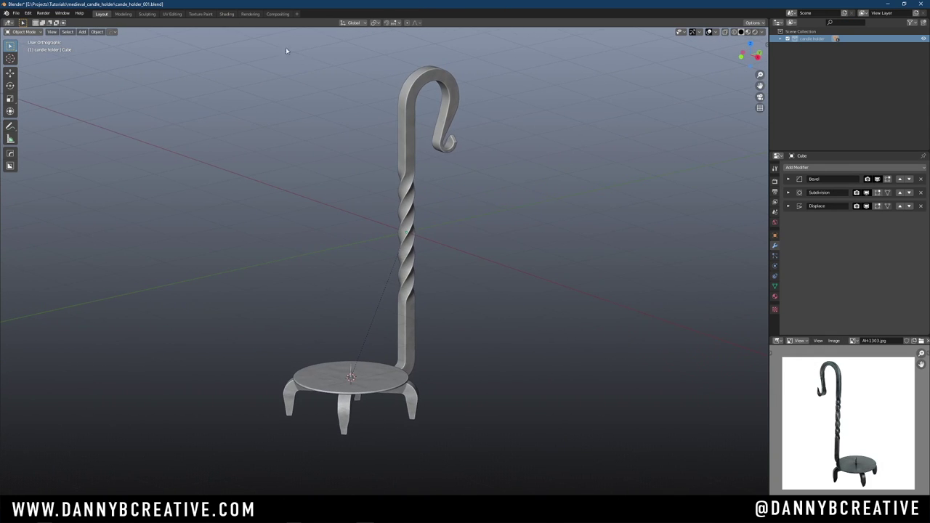
pyautogui.click(227, 14)
pyautogui.scroll(5, 470, 164)
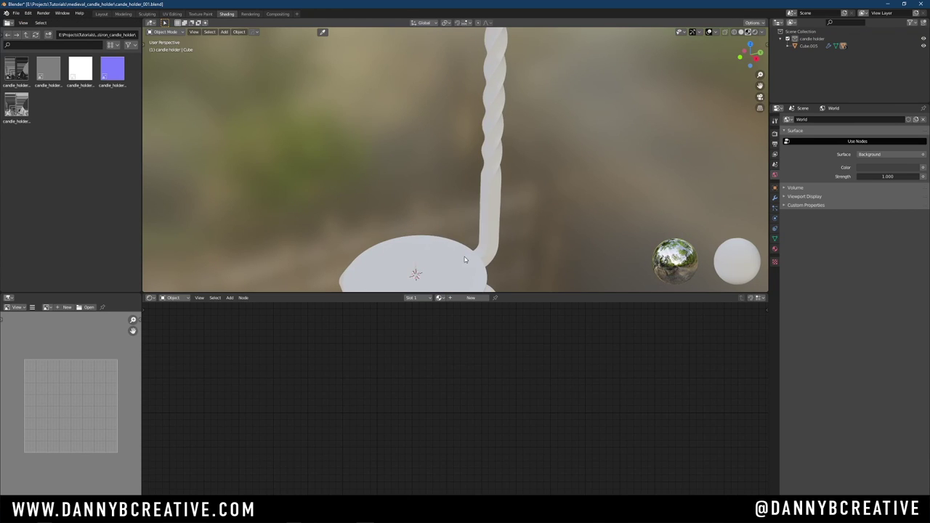
pyautogui.scroll(-2, 458, 266)
pyautogui.keyDown('shift'); pyautogui.moveTo(490, 170); pyautogui.dragTo(434, 261, button='middle'); pyautogui.keyUp('shift')
pyautogui.scroll(3, 436, 202)
pyautogui.keyDown('shift'); pyautogui.moveTo(413, 215); pyautogui.dragTo(450, 192, button='middle'); pyautogui.keyUp('shift')
pyautogui.click(444, 202)
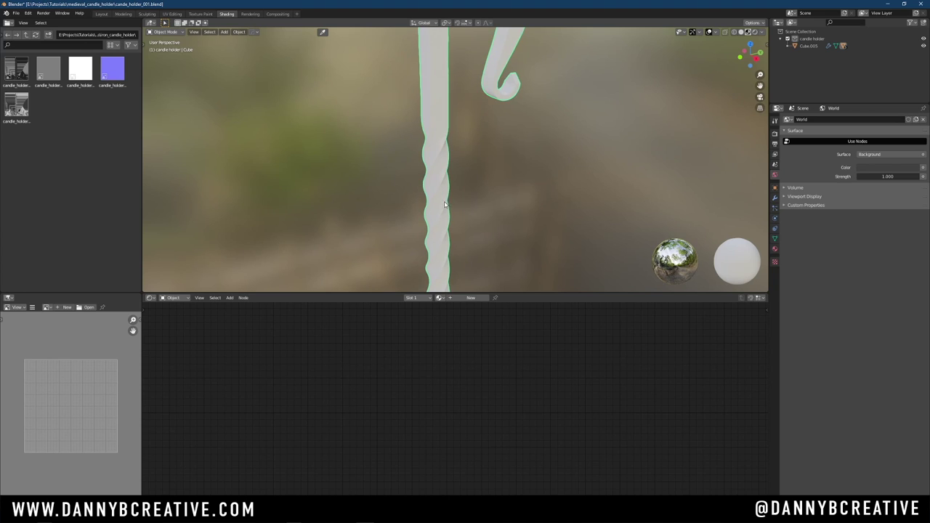
pyautogui.click(471, 298)
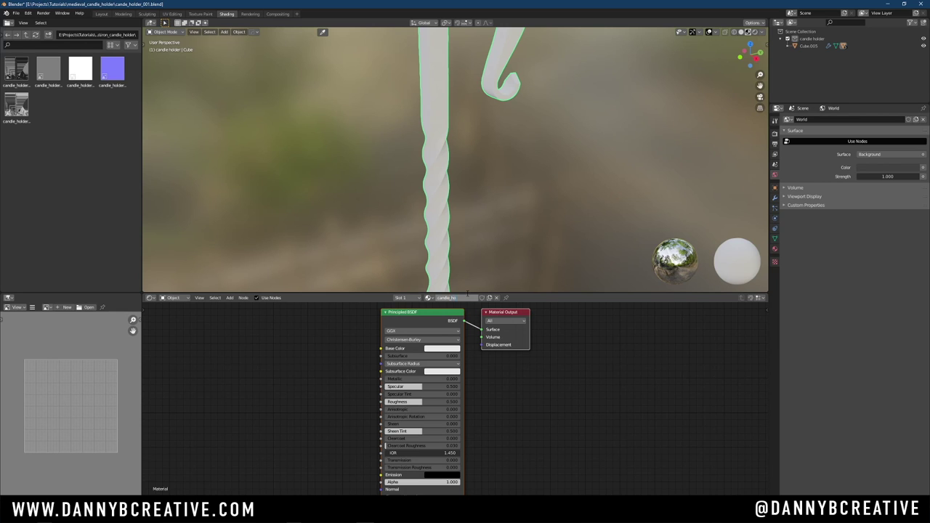
pyautogui.press('Return')
# Display the exported texture files as a vertical list and connect the BaseColor image to the Principled BSDF's Base Color
pyautogui.scroll(-2, 447, 333)
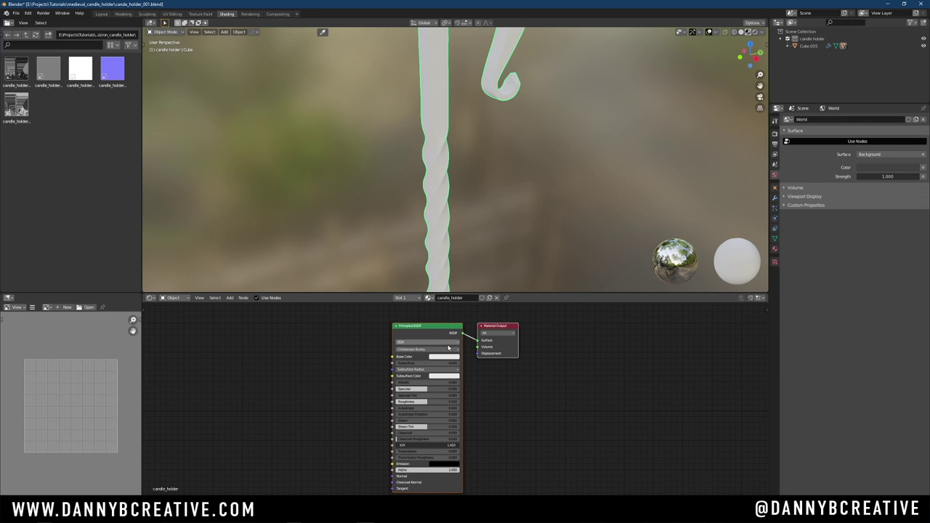
pyautogui.scroll(3, 446, 349)
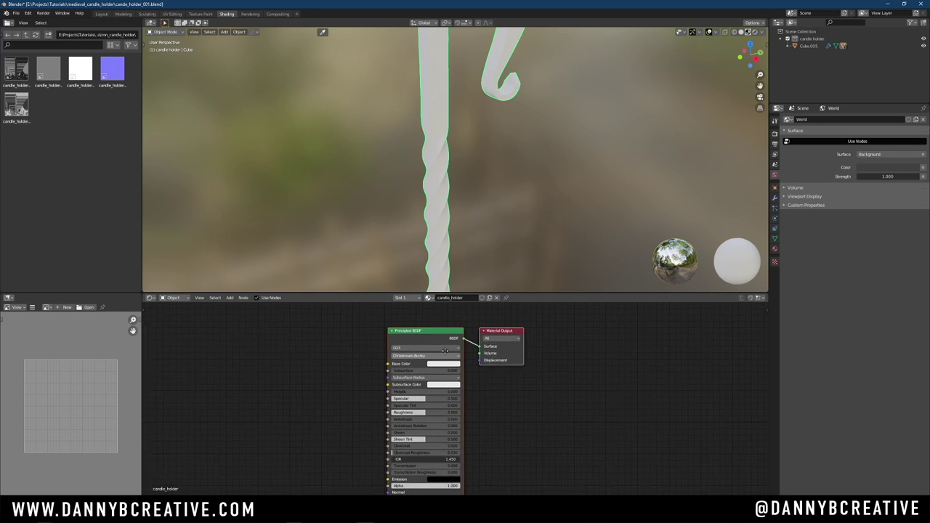
pyautogui.scroll(2, 465, 327)
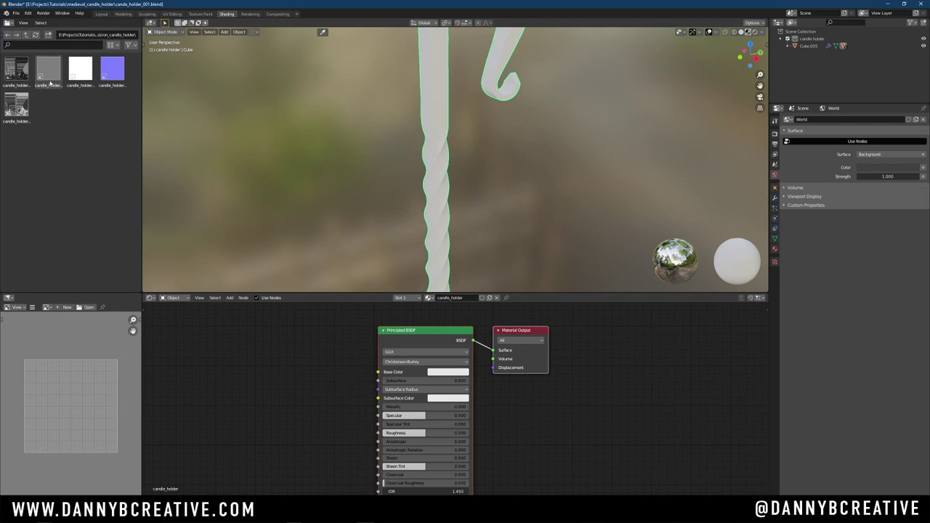
pyautogui.click(111, 44)
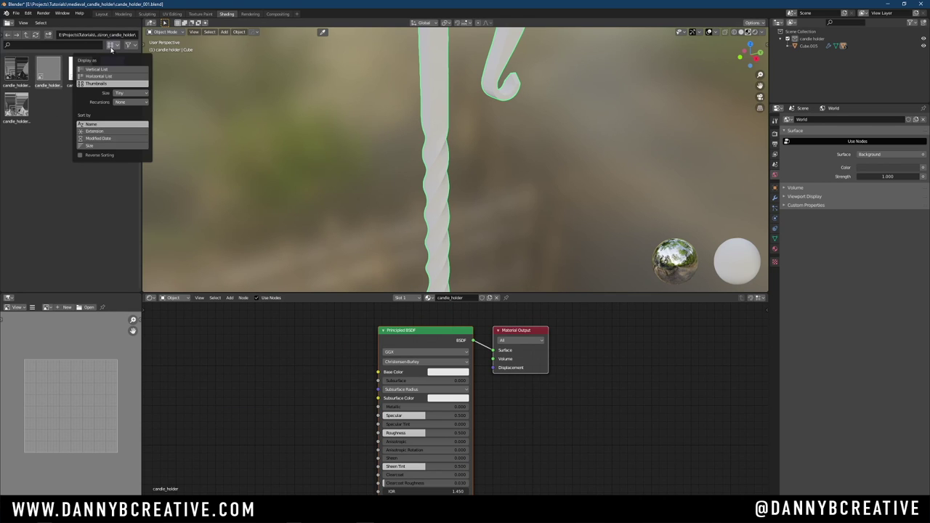
pyautogui.click(103, 69)
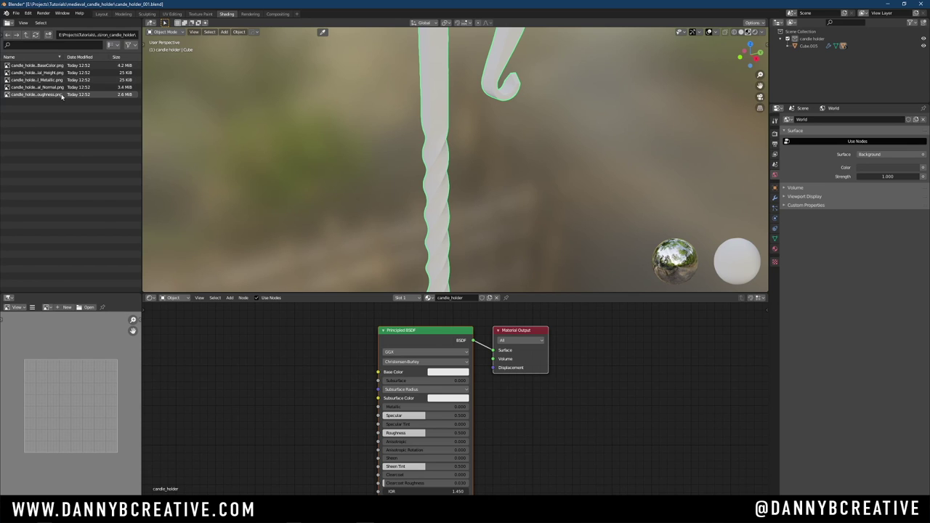
pyautogui.moveTo(6, 67); pyautogui.dragTo(378, 371)
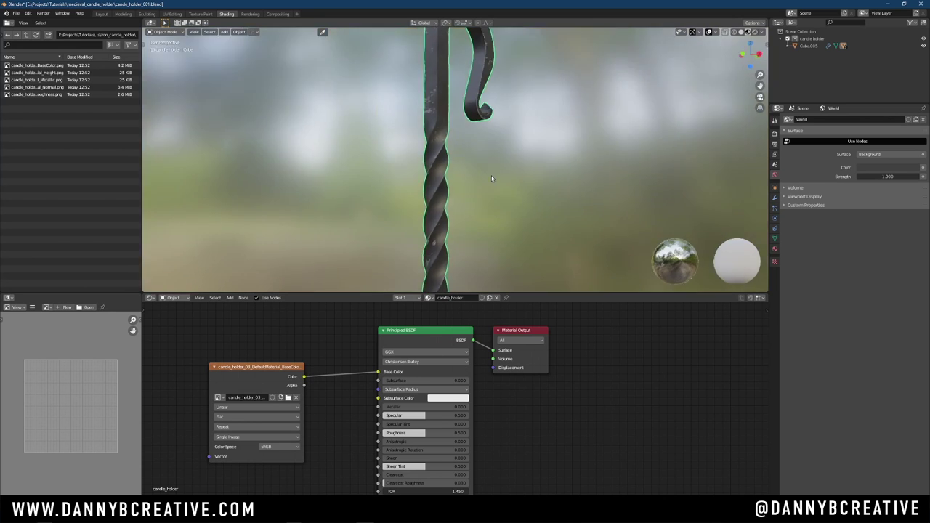
pyautogui.moveTo(491, 176); pyautogui.dragTo(470, 190, button='middle')
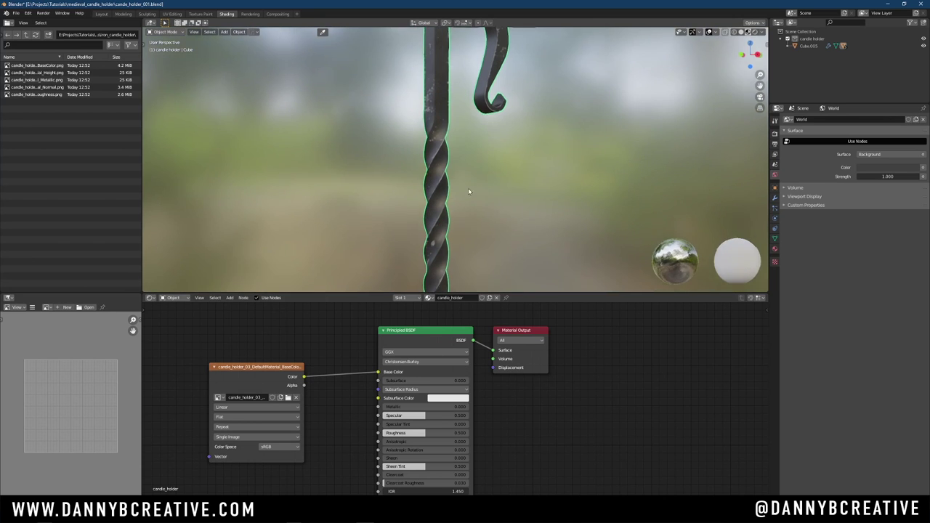
# Collapse the BaseColor texture node and place it closer to the Principled BSDF's Base Color input
pyautogui.click(282, 368)
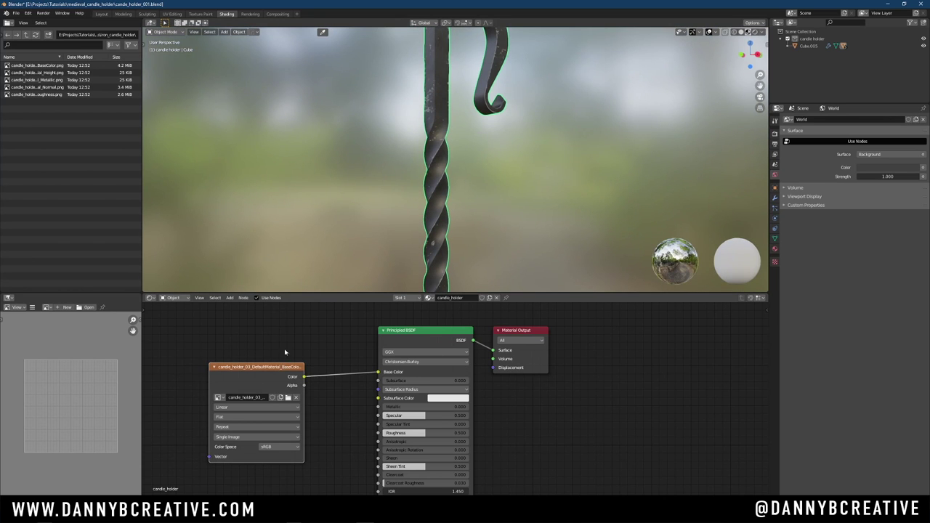
pyautogui.press('g')
pyautogui.click(284, 306)
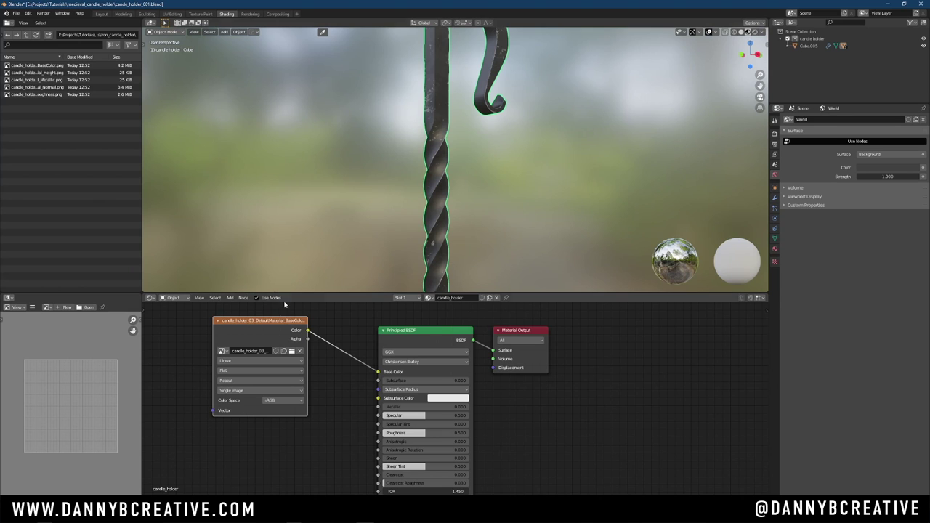
pyautogui.press('h')
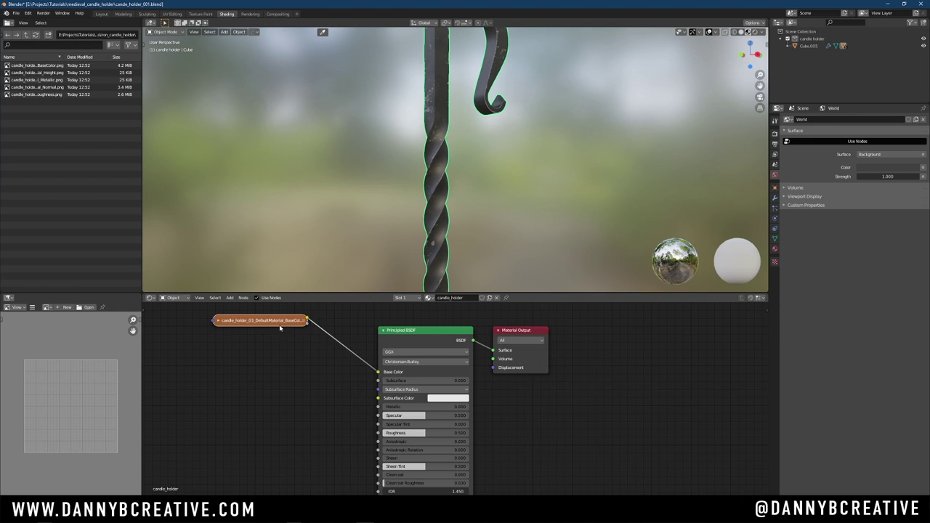
pyautogui.moveTo(280, 324); pyautogui.dragTo(306, 357)
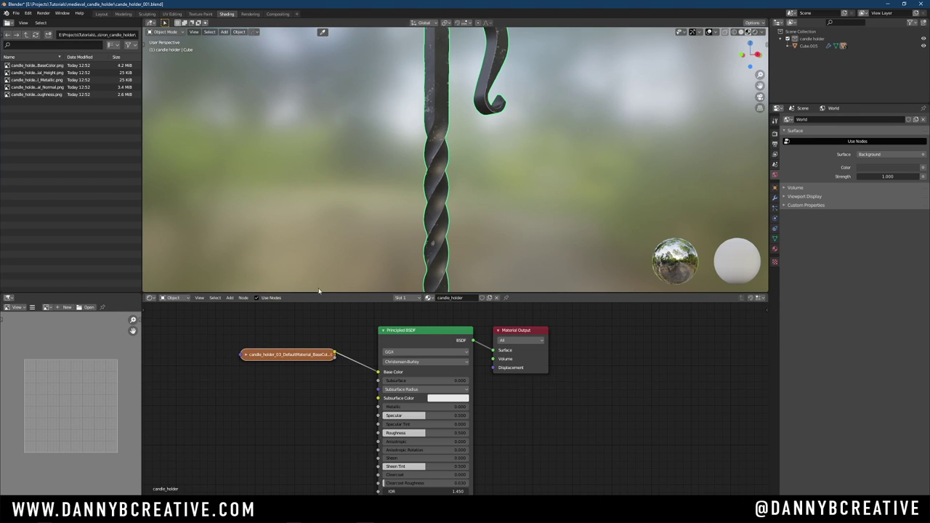
# Add the exported Metallic texture to the node graph below the BaseColor node and change its color space
pyautogui.click(56, 82)
pyautogui.moveTo(12, 82); pyautogui.dragTo(249, 407)
pyautogui.scroll(2, 296, 455)
pyautogui.click(296, 456)
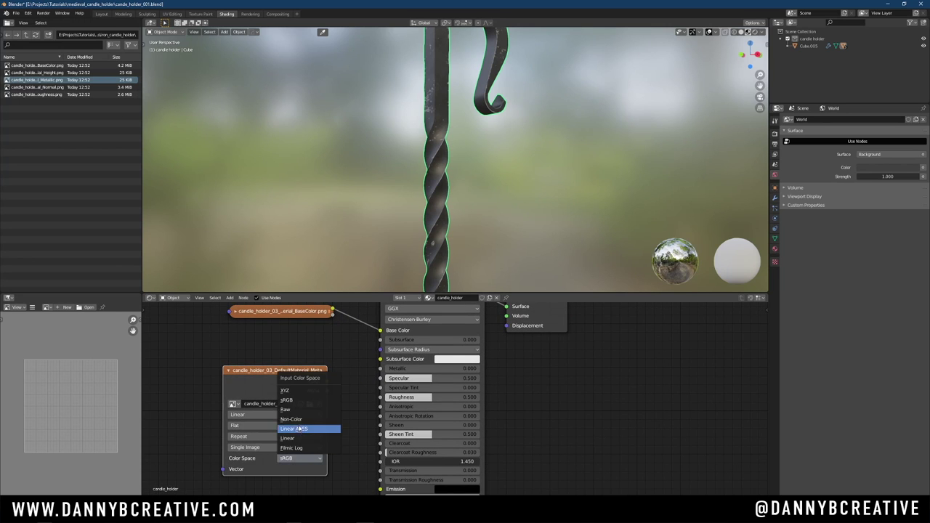
pyautogui.click(309, 429)
# Connect the Metallic texture to the Principled BSDF's Metallic input and stack it, collapsed, directly beneath the BaseColor node
pyautogui.moveTo(328, 383); pyautogui.dragTo(380, 368)
pyautogui.press('h')
pyautogui.press('g')
pyautogui.click(310, 317)
pyautogui.scroll(2, 472, 168)
pyautogui.keyDown('shift'); pyautogui.moveTo(449, 205); pyautogui.dragTo(476, 65, button='middle'); pyautogui.keyUp('shift')
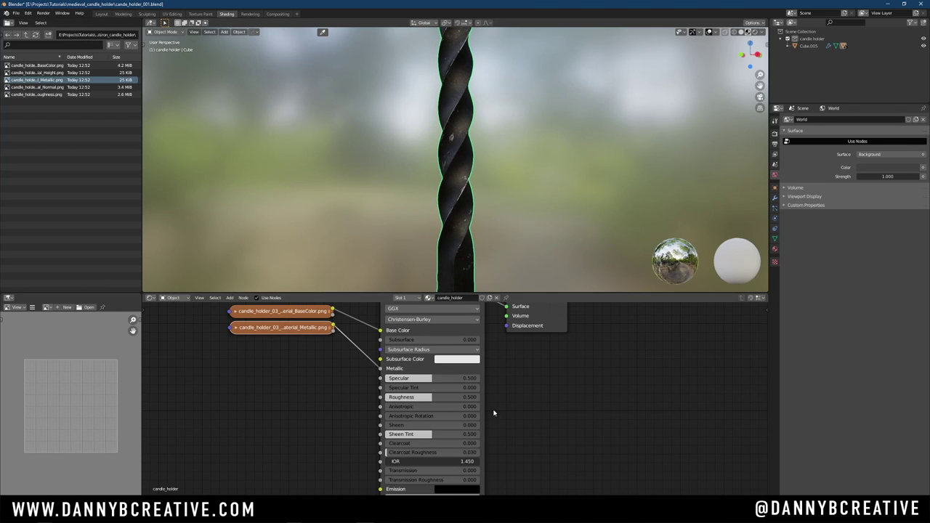
# Add the Roughness texture as a collapsed Non-Color image node connected to the Principled BSDF's Roughness input
pyautogui.click(12, 96)
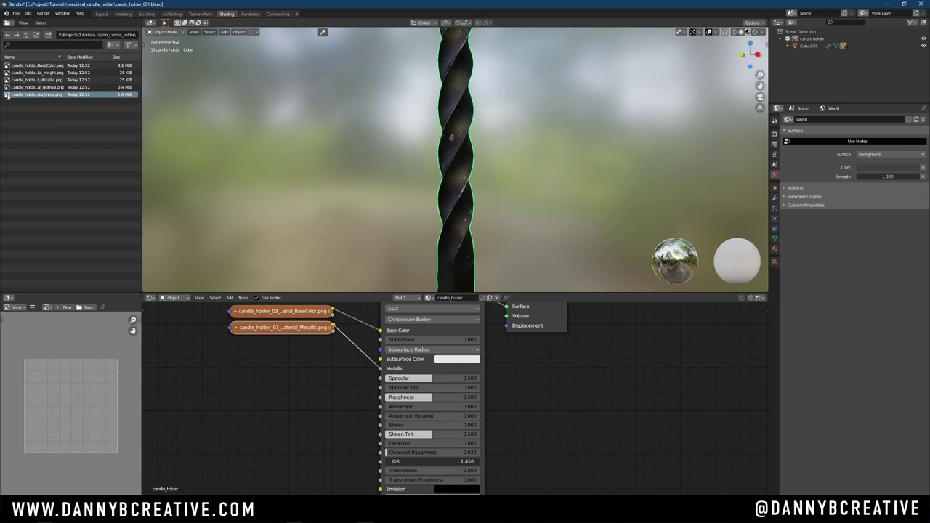
pyautogui.moveTo(7, 95); pyautogui.dragTo(277, 337)
pyautogui.click(311, 430)
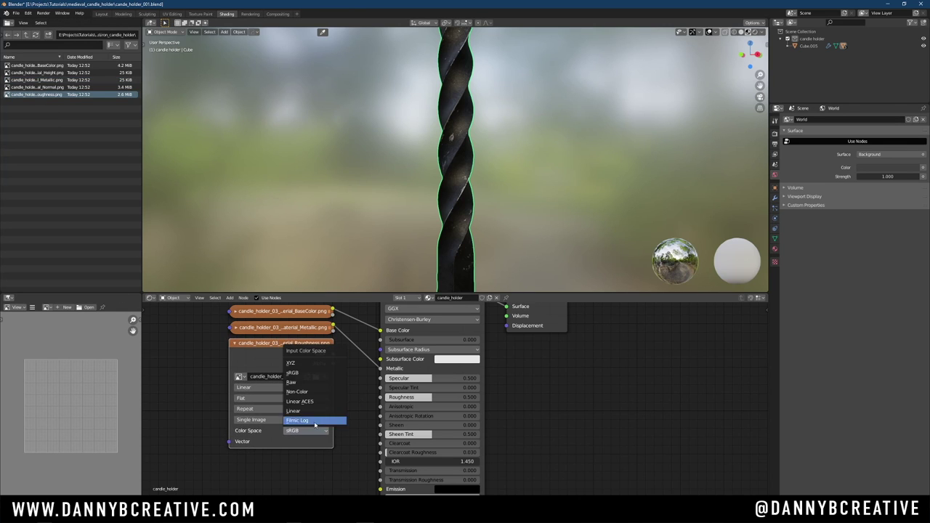
pyautogui.click(313, 392)
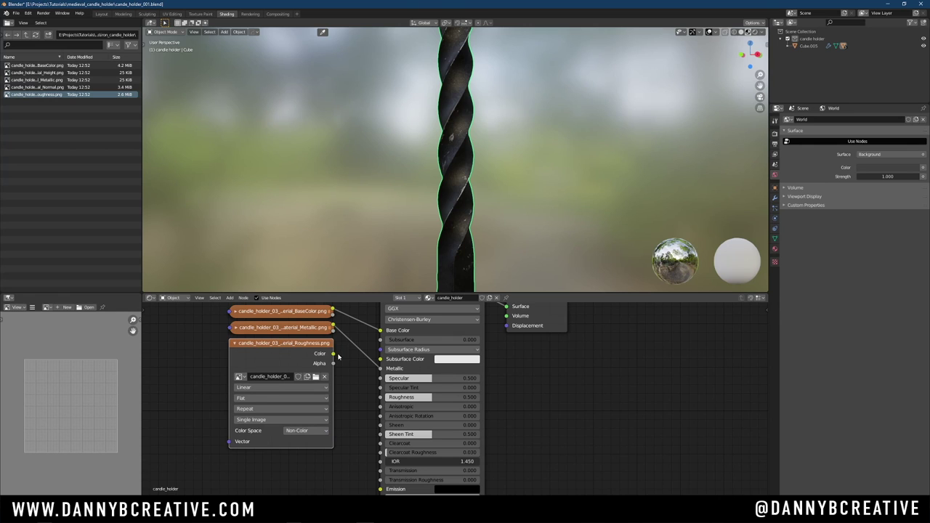
pyautogui.moveTo(334, 355); pyautogui.dragTo(381, 398)
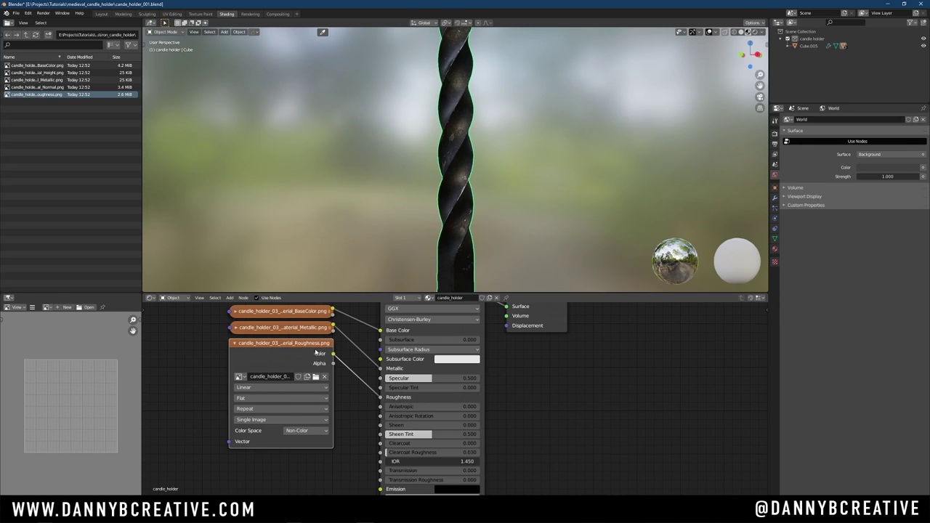
pyautogui.press('h')
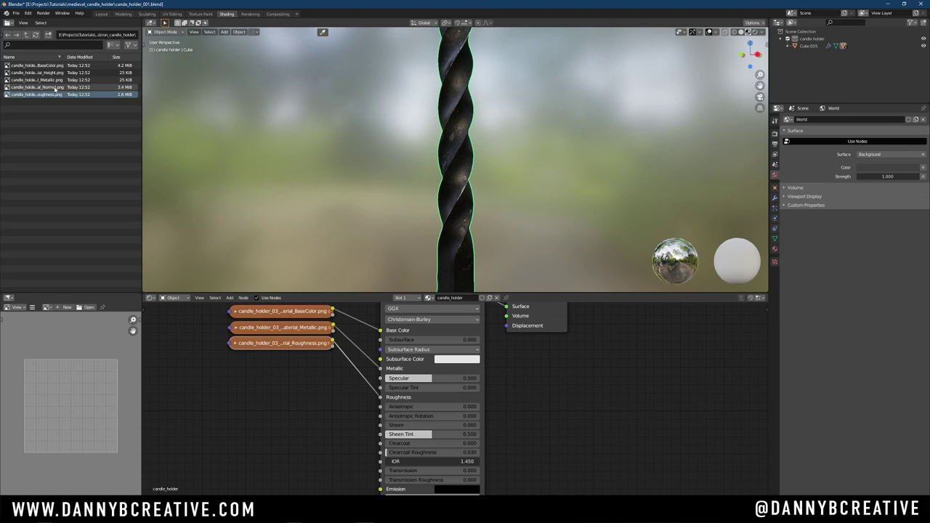
pyautogui.moveTo(55, 90); pyautogui.dragTo(244, 339)
pyautogui.click(94, 156)
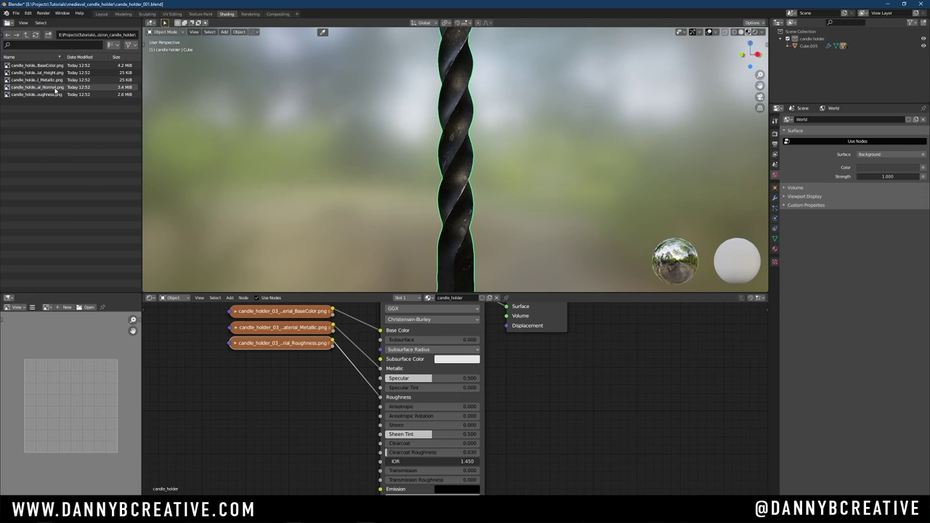
pyautogui.moveTo(35, 88); pyautogui.dragTo(191, 303)
pyautogui.click(36, 111)
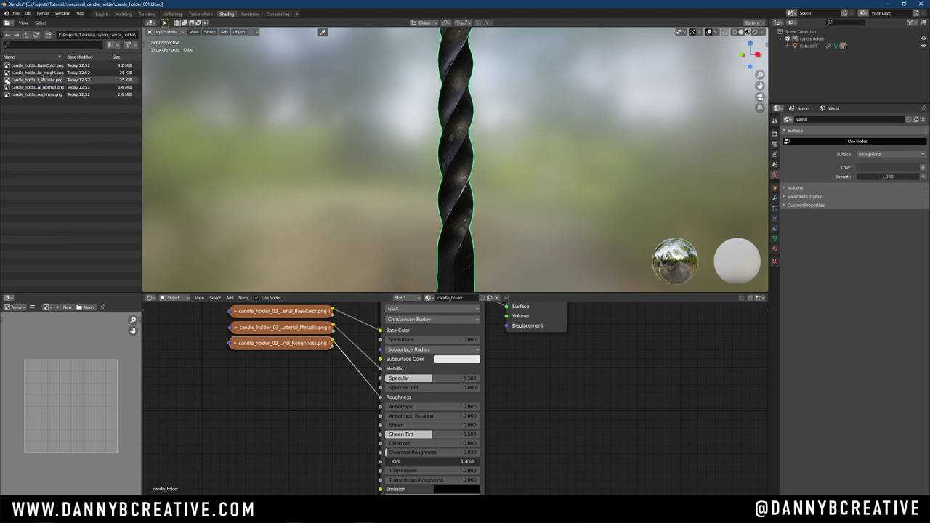
# Add the Normal texture with Non-Color color space and connect its Color output to the Principled BSDF's Normal input
pyautogui.moveTo(6, 87); pyautogui.dragTo(275, 398)
pyautogui.scroll(2, 436, 335)
pyautogui.scroll(-1, 436, 335)
pyautogui.click(414, 415)
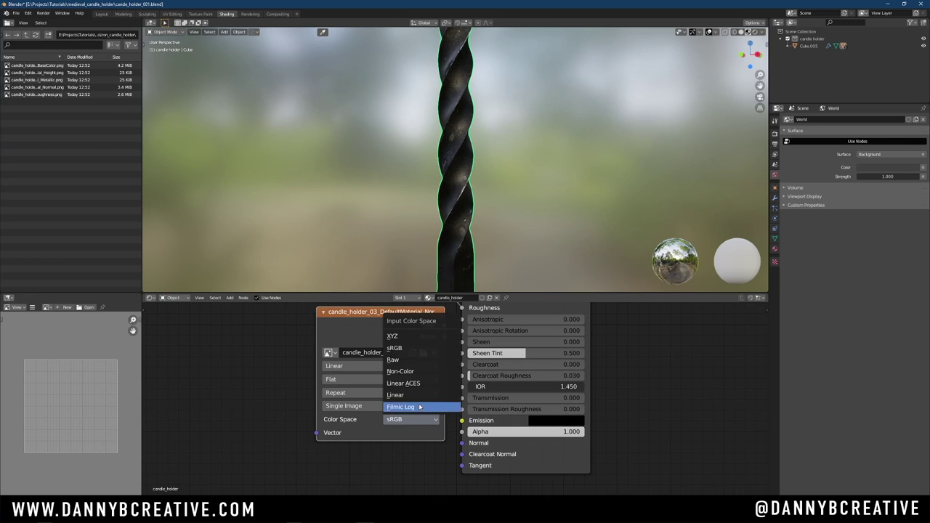
pyautogui.click(407, 373)
pyautogui.moveTo(395, 404); pyautogui.dragTo(327, 410)
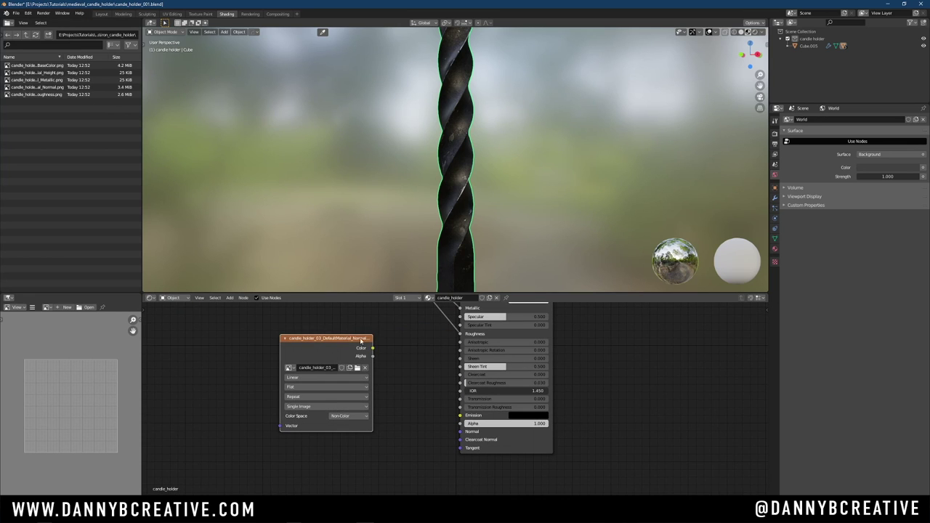
pyautogui.moveTo(373, 348); pyautogui.dragTo(461, 431)
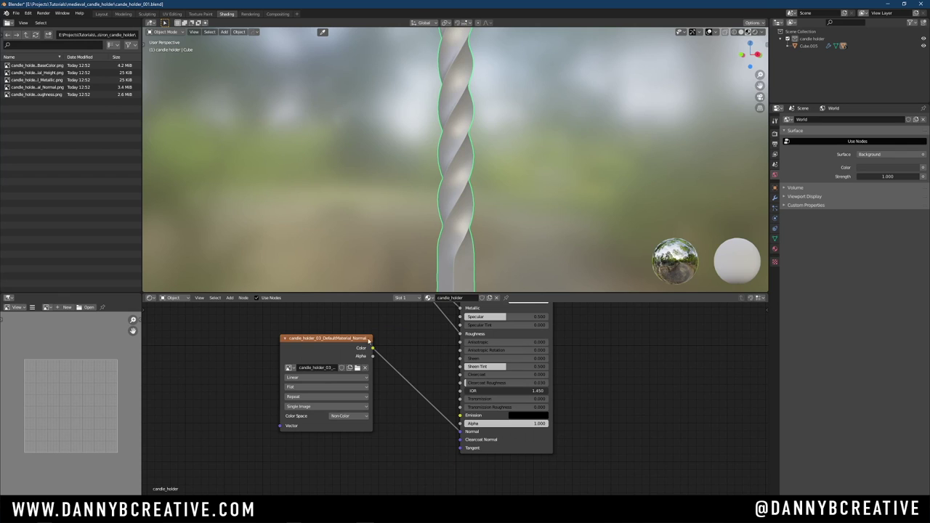
# Make room beside the Normal texture and insert a Normal Map node between it and the Principled BSDF
pyautogui.click(285, 339)
pyautogui.moveTo(291, 337); pyautogui.dragTo(228, 364)
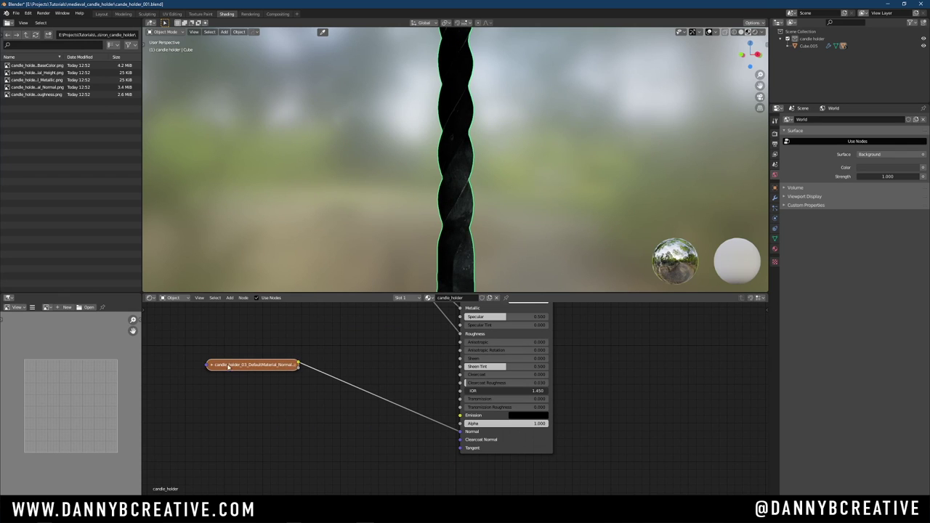
pyautogui.click(211, 366)
pyautogui.hotkey('shift', 'a')
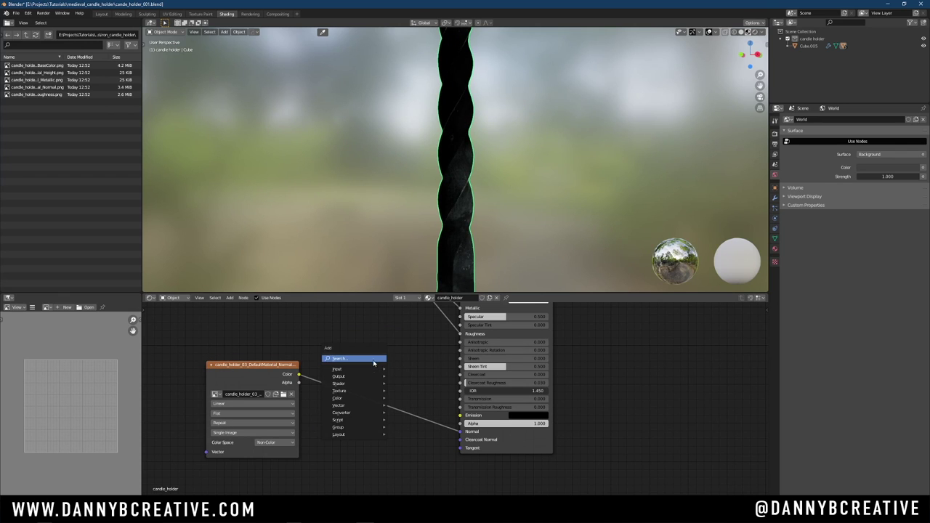
pyautogui.moveTo(366, 407)
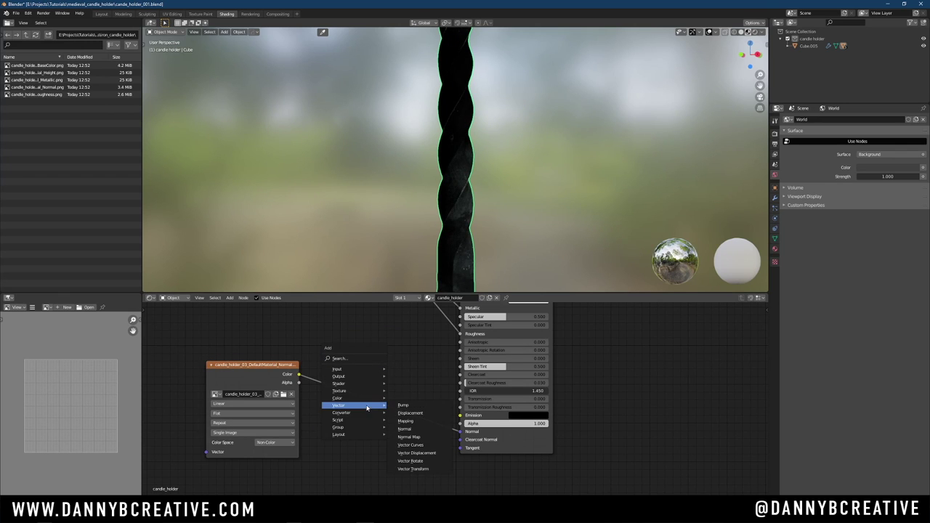
pyautogui.click(408, 437)
pyautogui.click(400, 412)
pyautogui.press('Home')
# Collapse the Normal texture and Normal Map nodes and stack them beneath the Roughness texture node
pyautogui.click(348, 420)
pyautogui.press('h')
pyautogui.click(420, 436)
pyautogui.press('h')
pyautogui.press('g')
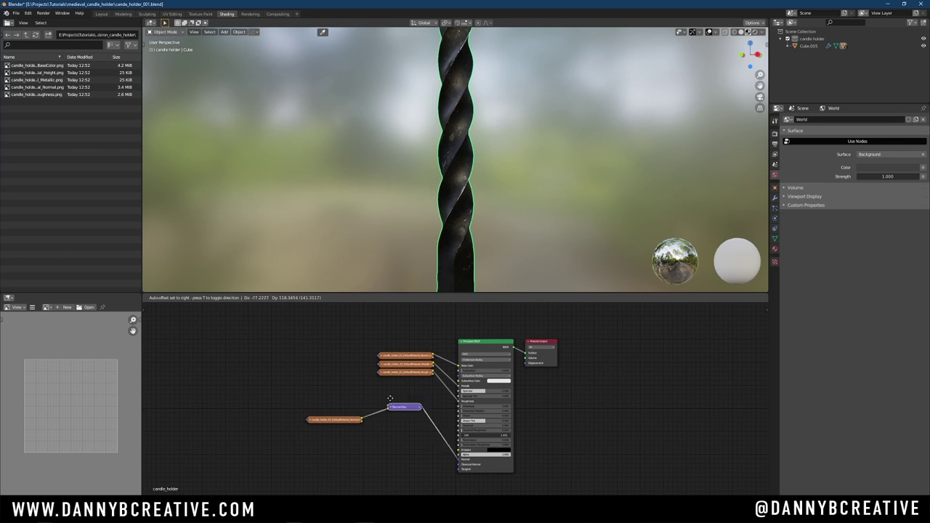
pyautogui.click(325, 404)
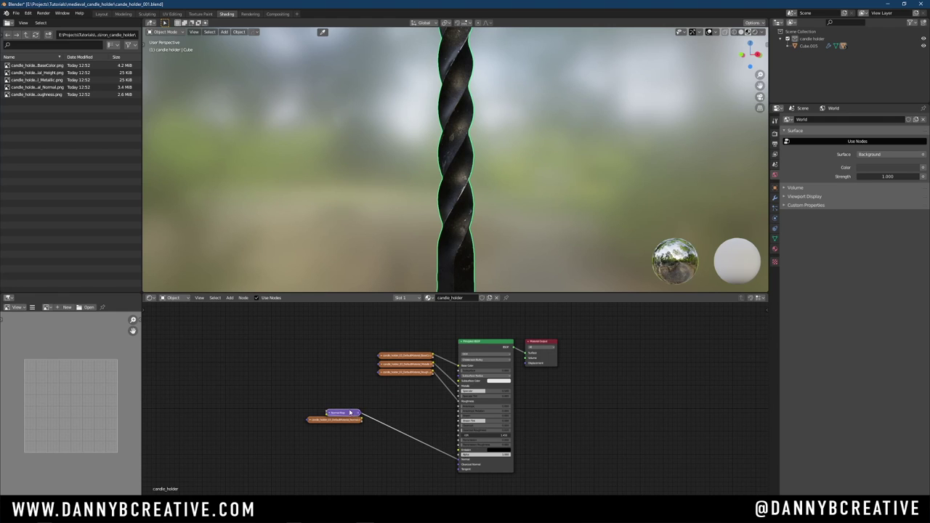
pyautogui.press('g')
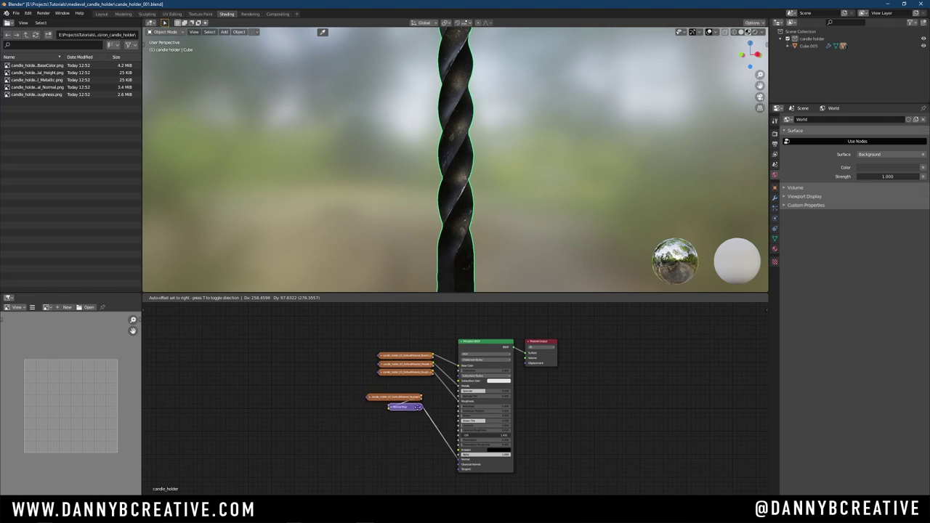
pyautogui.click(417, 391)
pyautogui.press('Home')
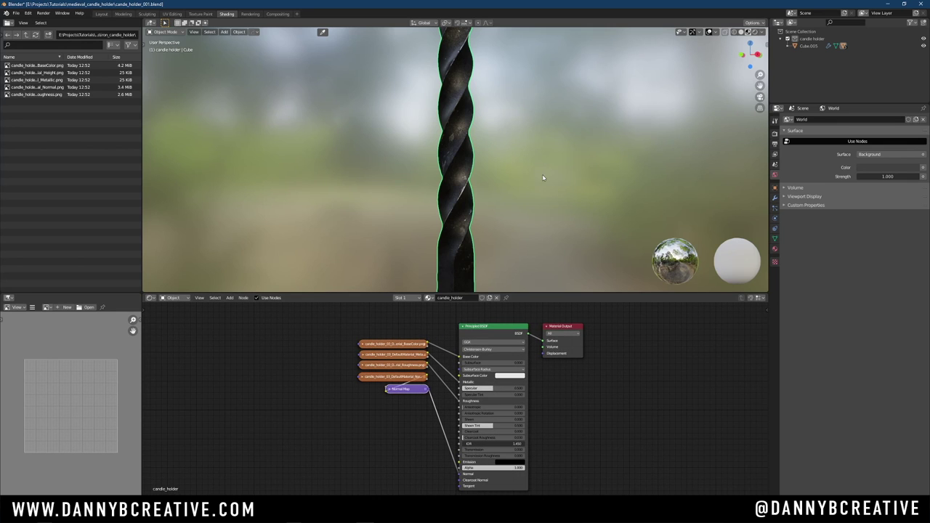
# Check the twisted rod up close, and move the Material Output node farther from the Principled BSDF
pyautogui.scroll(-3, 541, 163)
pyautogui.scroll(6, 558, 117)
pyautogui.scroll(-4, 441, 199)
pyautogui.scroll(-3, 437, 211)
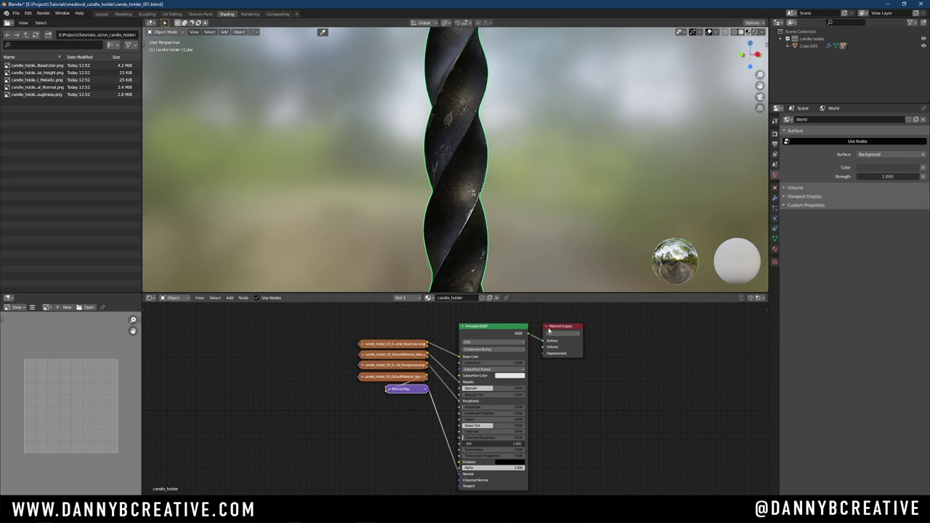
pyautogui.moveTo(590, 332); pyautogui.dragTo(521, 353, button='middle')
pyautogui.moveTo(498, 349); pyautogui.dragTo(581, 361)
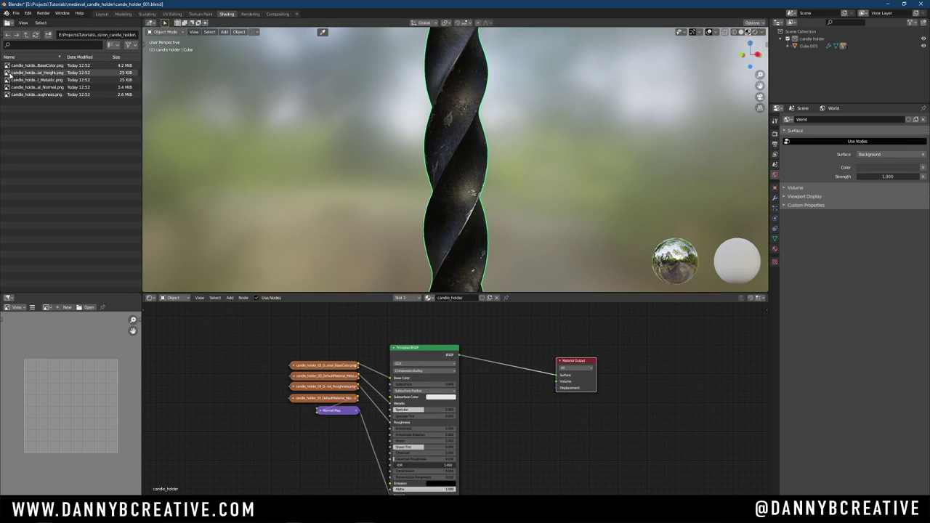
# Add the Height texture with Non-Color color space and place it below the Normal Map node
pyautogui.moveTo(10, 74); pyautogui.dragTo(255, 444)
pyautogui.moveTo(344, 469); pyautogui.dragTo(319, 449, button='middle')
pyautogui.scroll(4, 444, 351)
pyautogui.click(331, 460)
pyautogui.click(352, 426)
pyautogui.moveTo(314, 406); pyautogui.dragTo(347, 401)
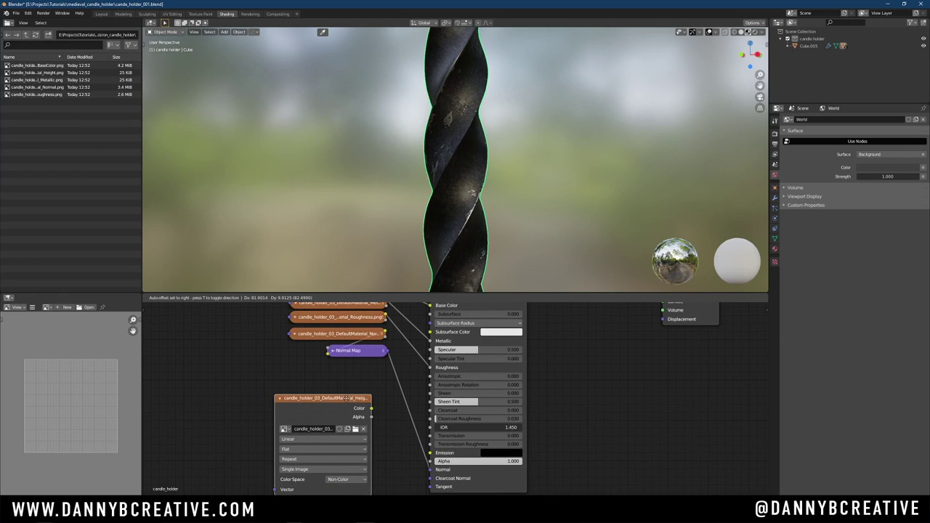
# Preview the Height texture alone on the candle holder's rod, and restore the Principled BSDF as the surface output
pyautogui.keyDown('ctrl'); pyautogui.keyDown('shift'); pyautogui.click(347, 401); pyautogui.keyUp('shift'); pyautogui.keyUp('ctrl')
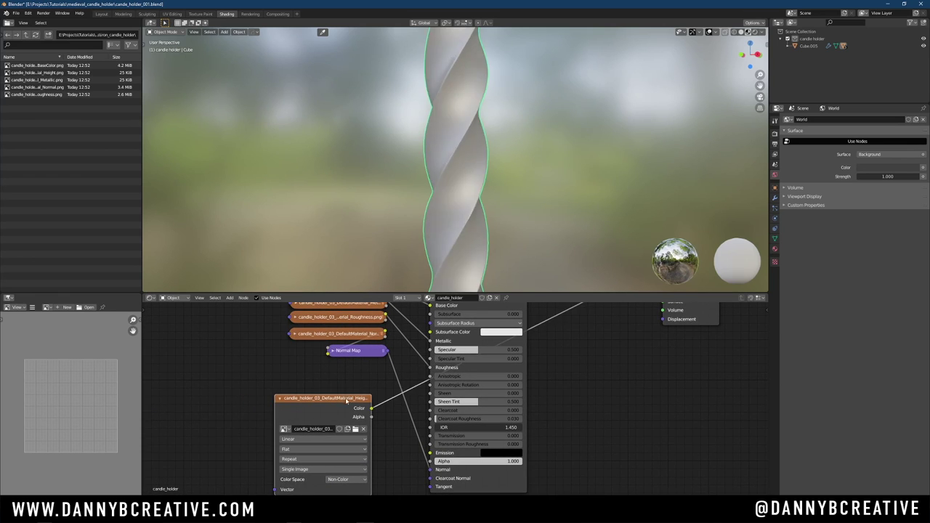
pyautogui.scroll(-4, 488, 155)
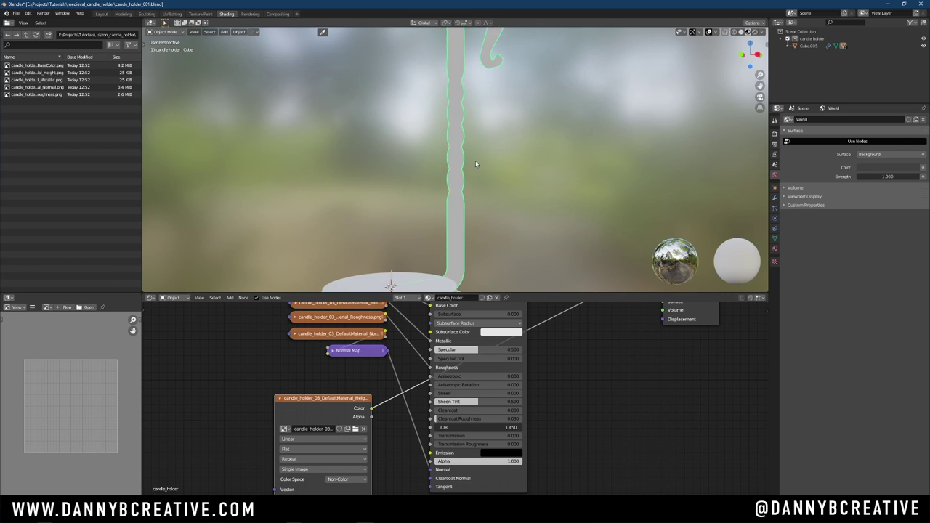
pyautogui.moveTo(477, 153); pyautogui.dragTo(451, 210, button='middle')
pyautogui.scroll(8, 480, 140)
pyautogui.scroll(-3, 455, 205)
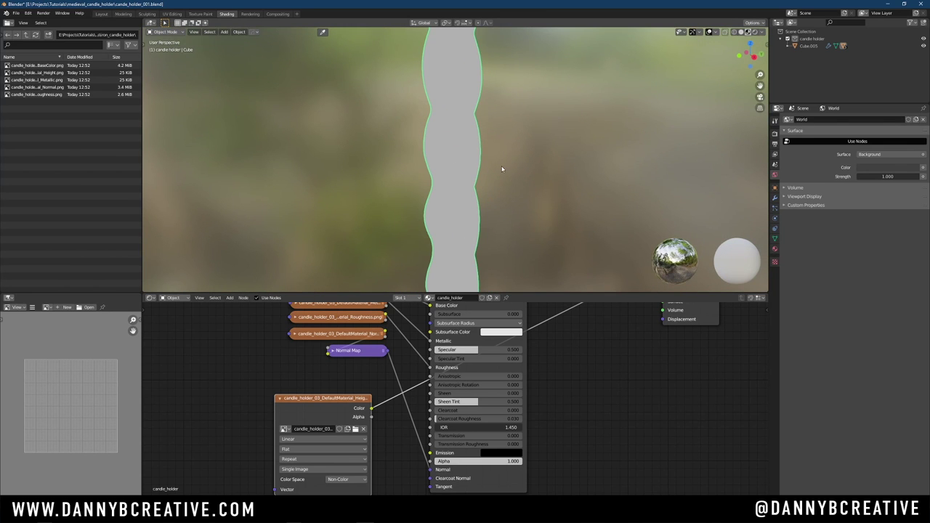
pyautogui.moveTo(499, 167); pyautogui.dragTo(479, 231, button='middle')
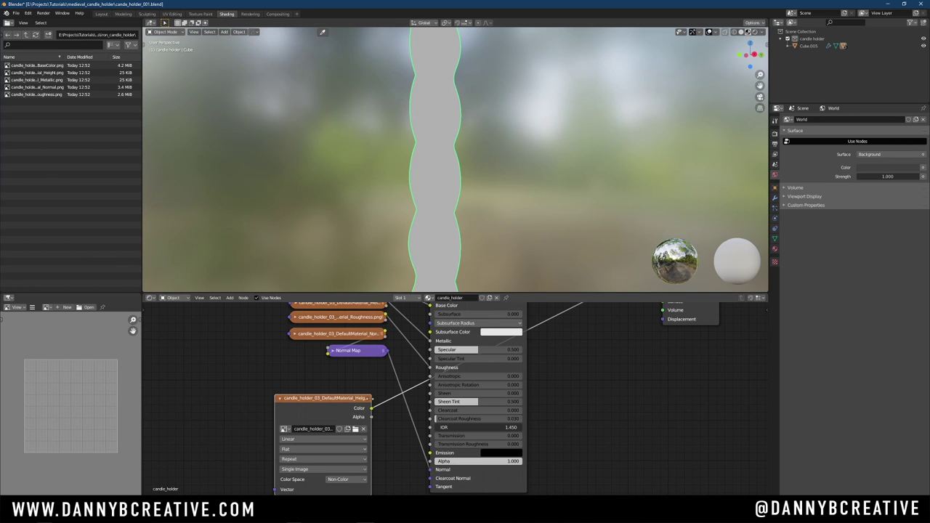
pyautogui.scroll(-1, 499, 372)
pyautogui.press('Home')
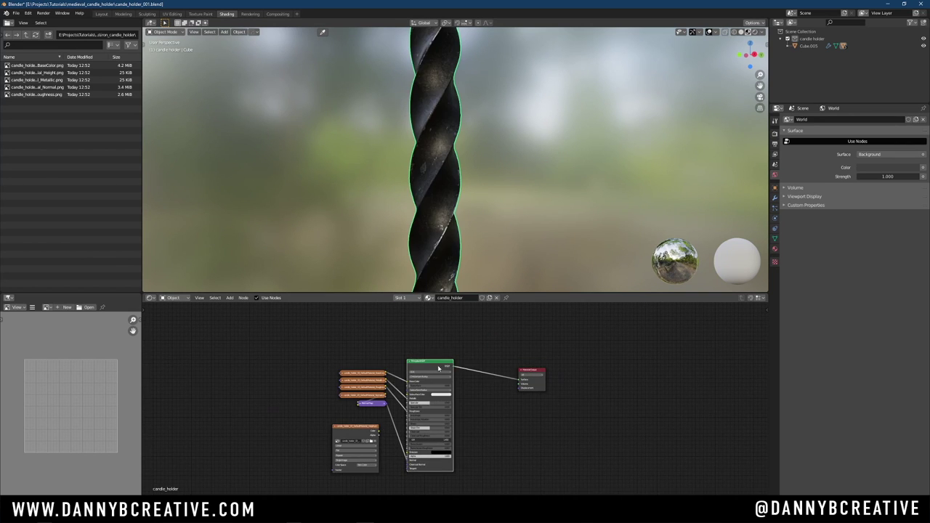
# Connect the Height texture's Color to the Material Output's Displacement and insert a Displacement node on that link
pyautogui.scroll(2, 484, 327)
pyautogui.scroll(3, 429, 361)
pyautogui.scroll(2, 296, 417)
pyautogui.moveTo(296, 417); pyautogui.dragTo(305, 408)
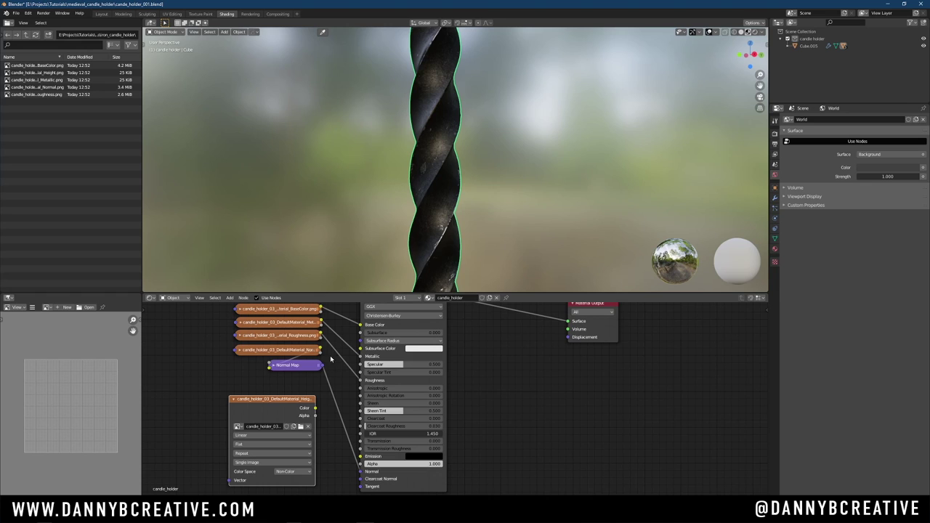
pyautogui.moveTo(316, 407); pyautogui.dragTo(567, 337)
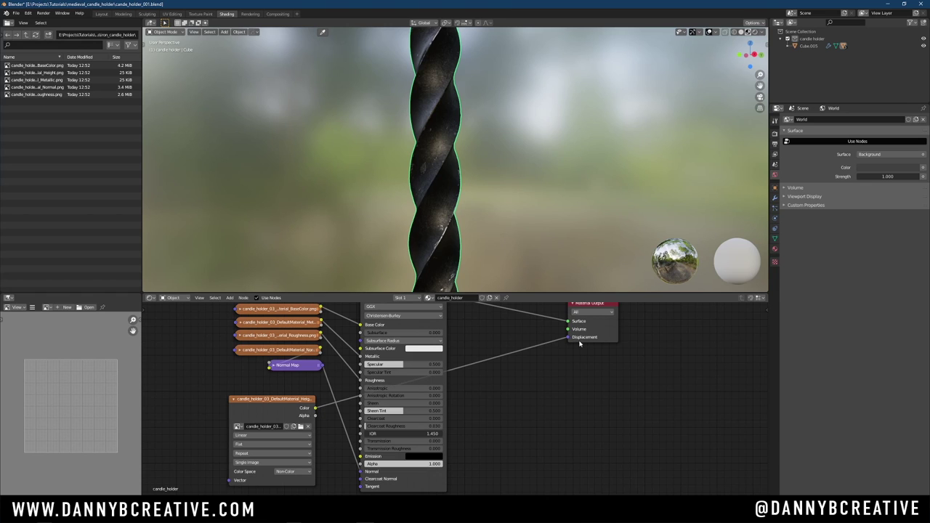
pyautogui.hotkey('shift', 'a')
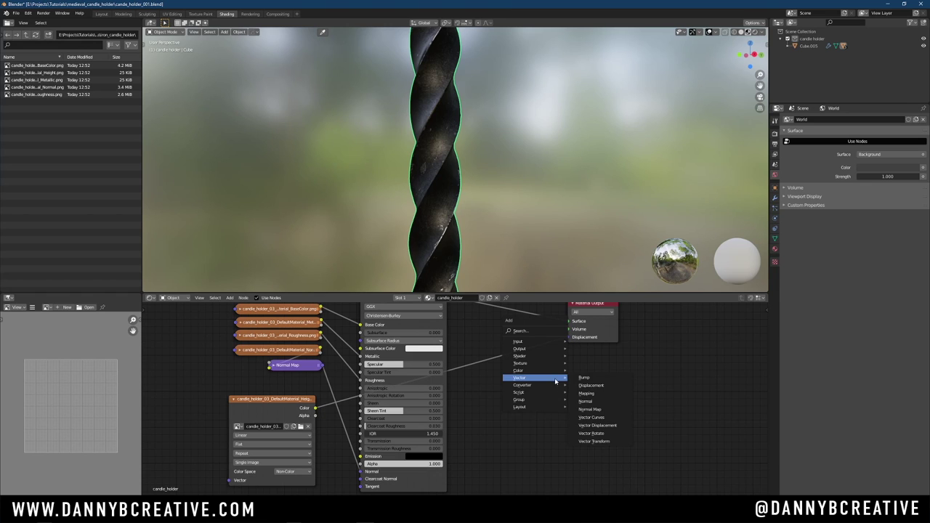
pyautogui.click(593, 389)
pyautogui.click(491, 313)
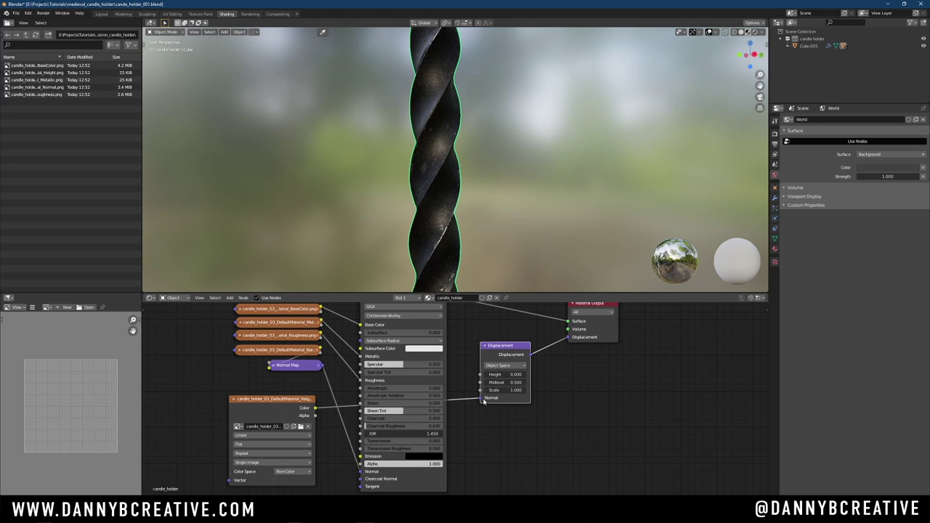
# Move the Height texture's link to the Displacement node's Height input, and set that node's Scale to 0.1
pyautogui.moveTo(481, 399); pyautogui.dragTo(481, 375)
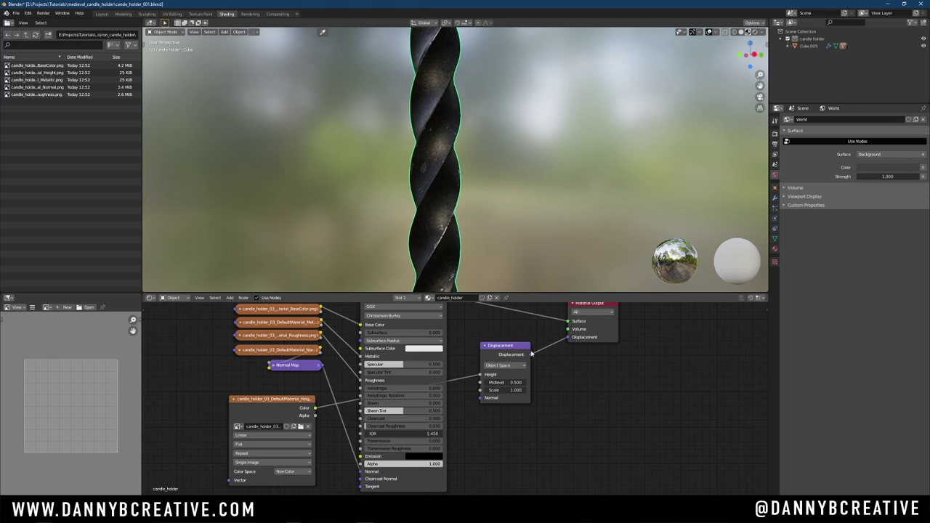
pyautogui.scroll(2, 532, 371)
pyautogui.click(533, 390)
pyautogui.write('0.1')
pyautogui.press('Return')
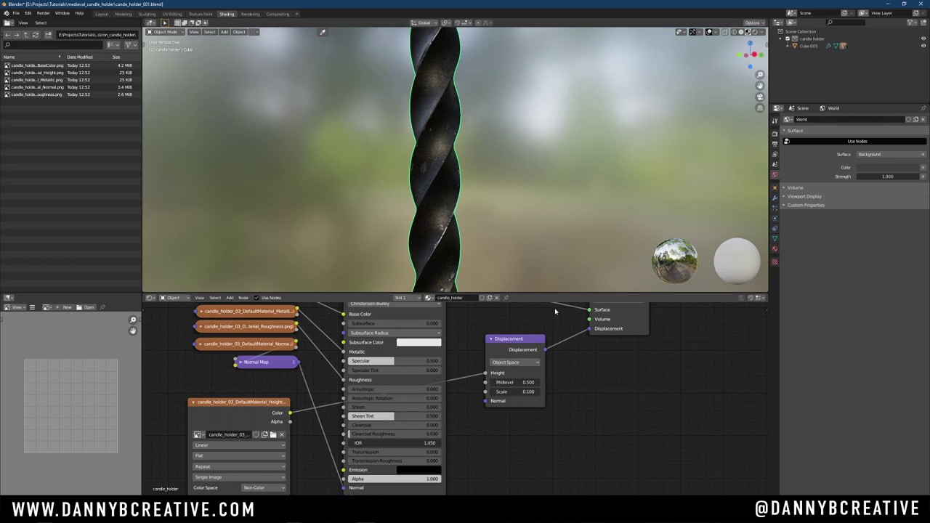
pyautogui.moveTo(530, 339); pyautogui.dragTo(531, 349)
pyautogui.scroll(-5, 465, 343)
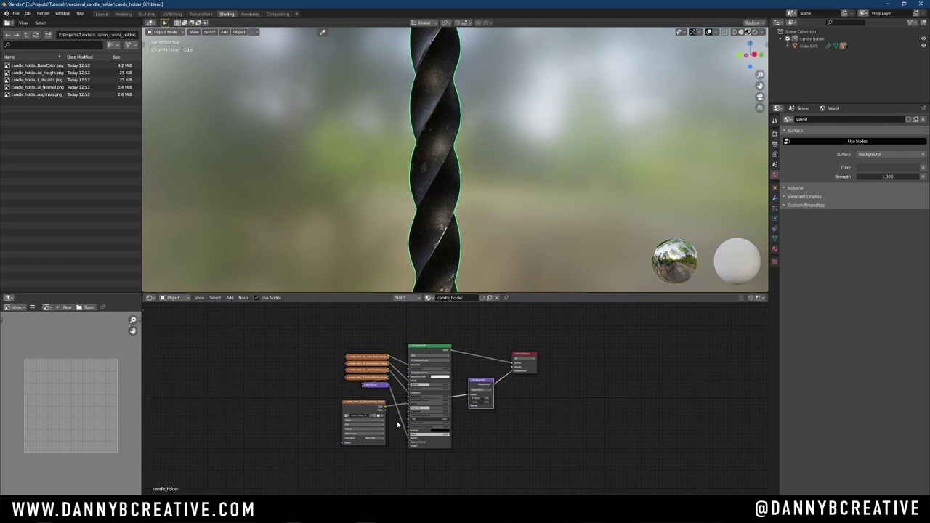
# Collapse the Height texture node and place it just below the Normal Map node
pyautogui.scroll(2, 383, 402)
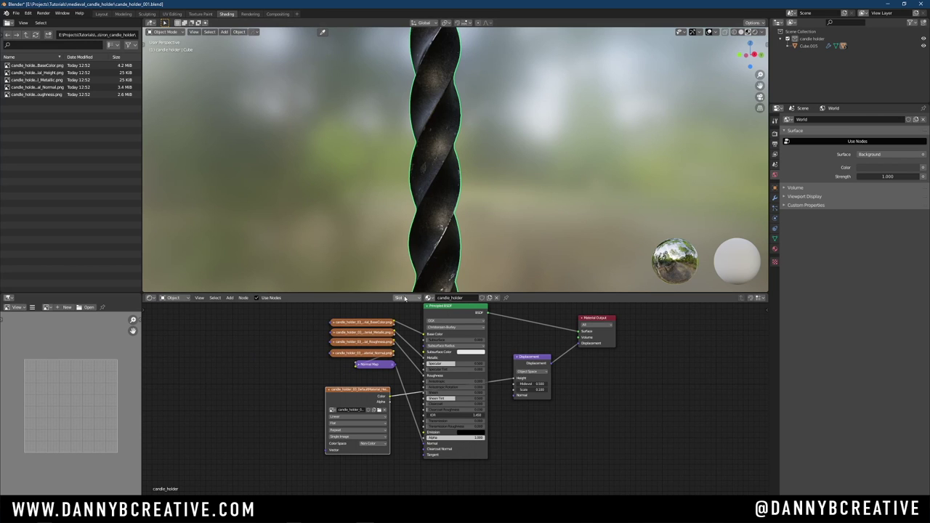
pyautogui.scroll(2, 393, 341)
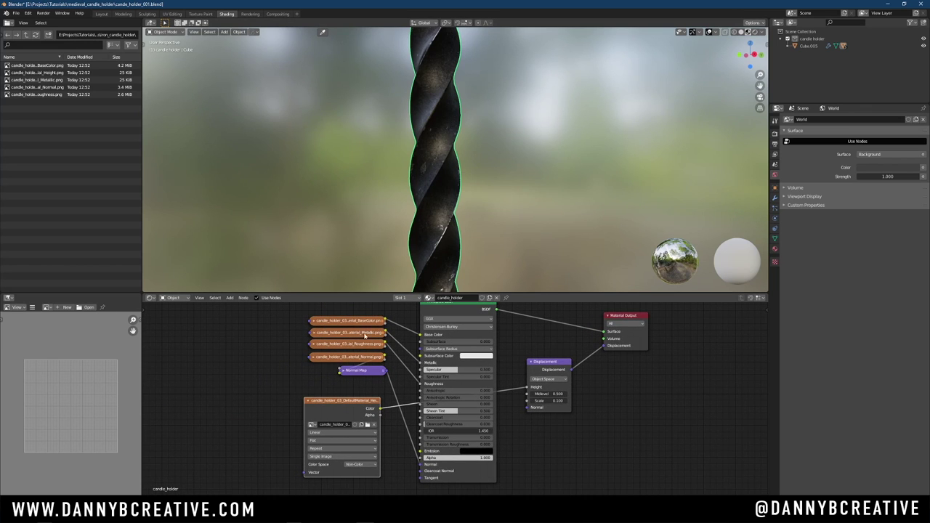
pyautogui.press('h')
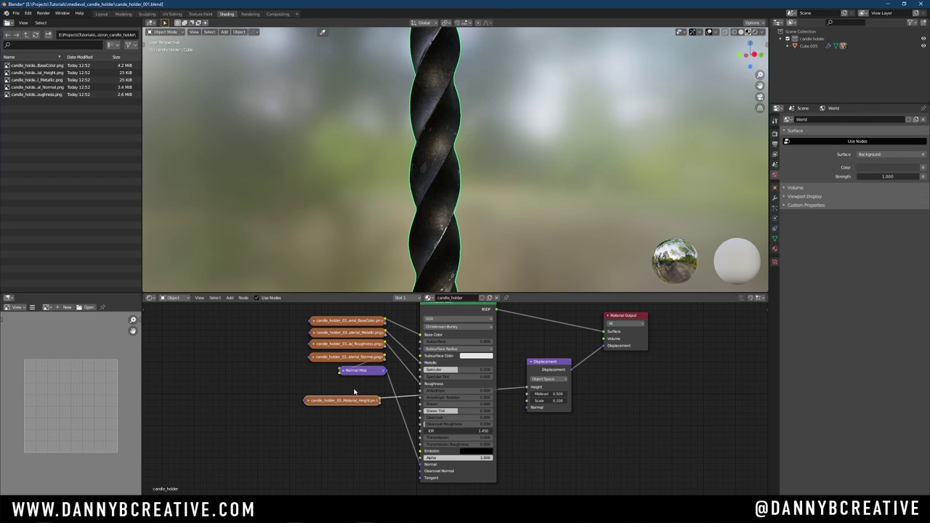
pyautogui.moveTo(355, 400); pyautogui.dragTo(360, 386)
# Select all candle holder parts with the rod active, link its material to them, and clear the selection
pyautogui.scroll(-8, 484, 359)
pyautogui.scroll(-4, 444, 282)
pyautogui.scroll(-5, 444, 283)
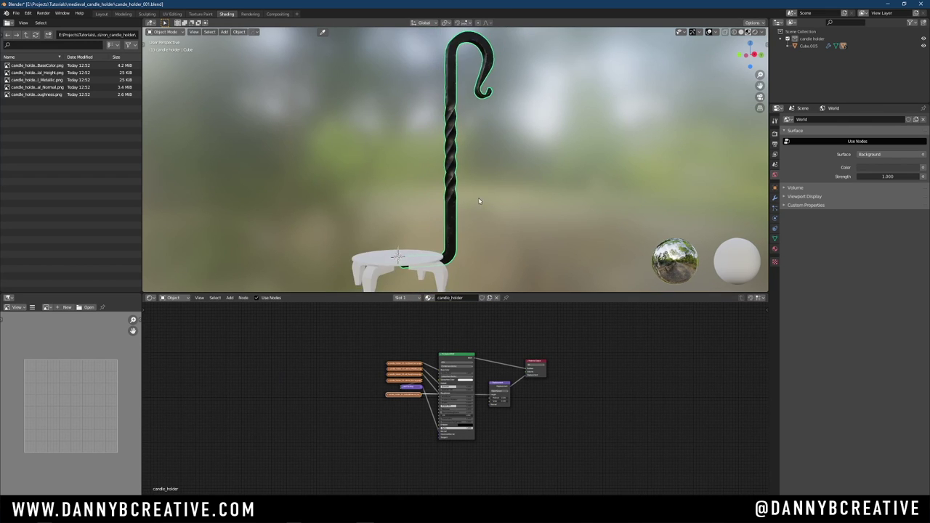
pyautogui.keyDown('shift'); pyautogui.moveTo(482, 245); pyautogui.dragTo(482, 185, button='middle'); pyautogui.keyUp('shift')
pyautogui.moveTo(468, 128); pyautogui.dragTo(486, 226, button='middle')
pyautogui.press('a')
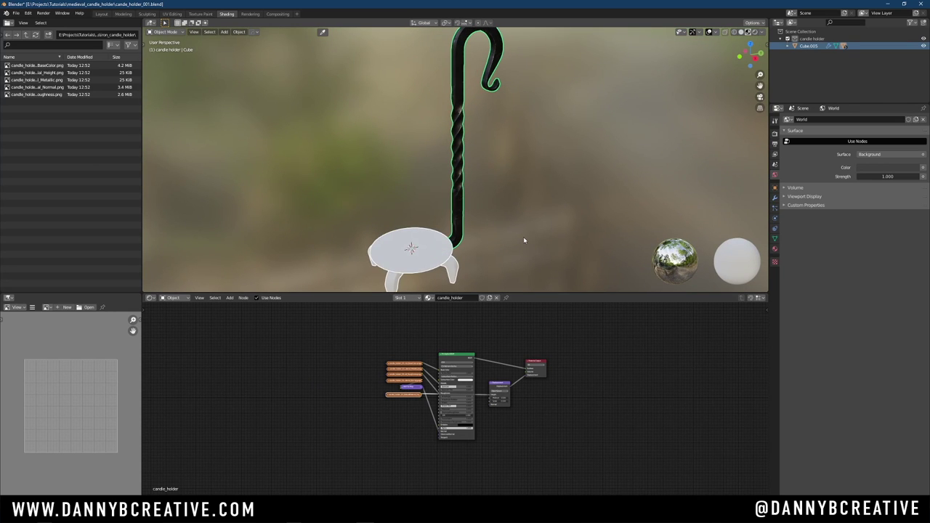
pyautogui.hotkey('ctrl', 'l')
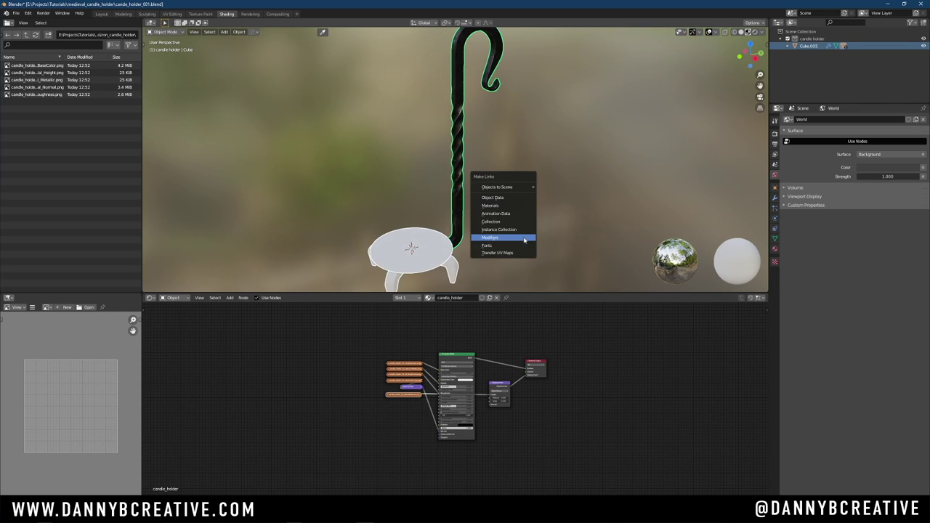
pyautogui.press('Up')
pyautogui.press('Up')
pyautogui.press('Up')
pyautogui.press('Up')
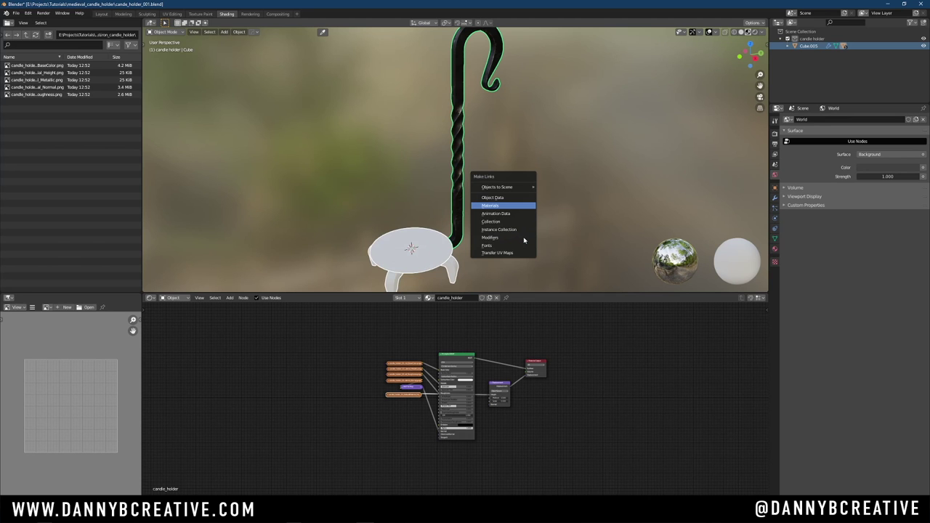
pyautogui.press('Return')
pyautogui.click(504, 166)
pyautogui.moveTo(504, 166); pyautogui.dragTo(486, 181, button='middle')
# Show the whole candle holder with Material Preview shading in the Layout workspace, and save the file
pyautogui.click(101, 14)
pyautogui.keyDown('shift'); pyautogui.moveTo(424, 252); pyautogui.dragTo(439, 233, button='middle'); pyautogui.keyUp('shift')
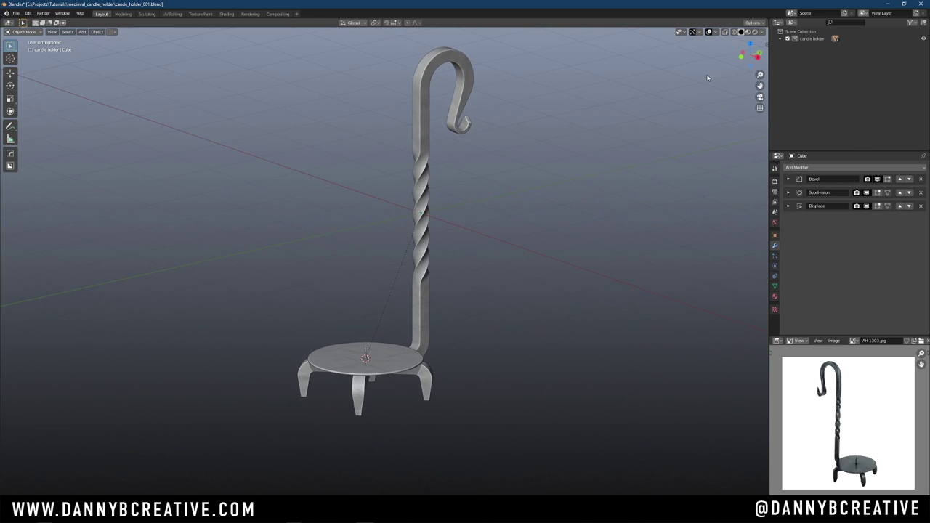
pyautogui.click(748, 32)
pyautogui.moveTo(454, 285)
pyautogui.mouseDown(button='middle')
pyautogui.moveTo(463, 284)
pyautogui.moveTo(395, 284)
pyautogui.moveTo(441, 291)
pyautogui.moveTo(467, 272)
pyautogui.moveTo(423, 312)
pyautogui.moveTo(426, 329)
pyautogui.moveTo(441, 272)
pyautogui.mouseUp(button='middle')
pyautogui.hotkey('ctrl', 's')
pyautogui.press('s')
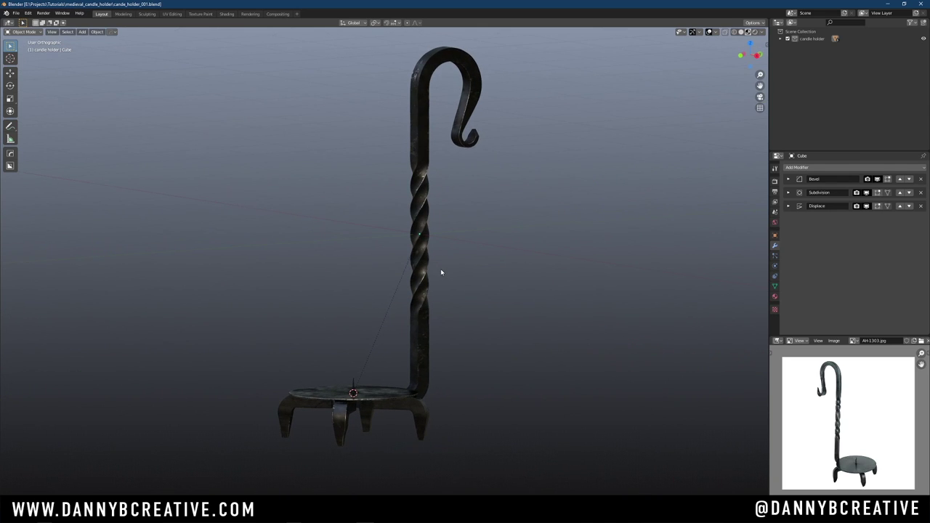